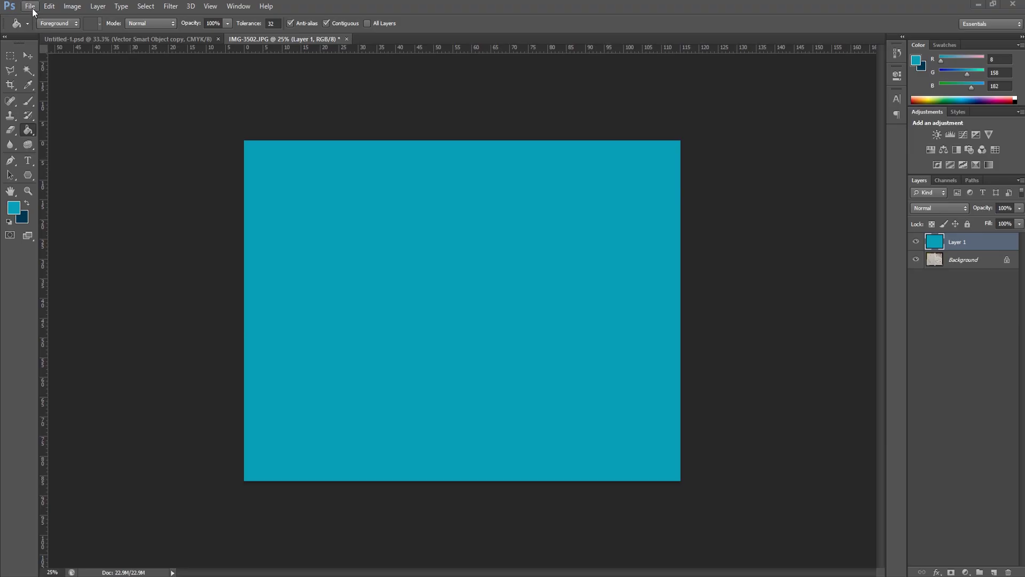
Start a new document from the International Paper A5 preset, sized 14.8 × 21 cm.
click(31, 7)
click(458, 167)
click(462, 214)
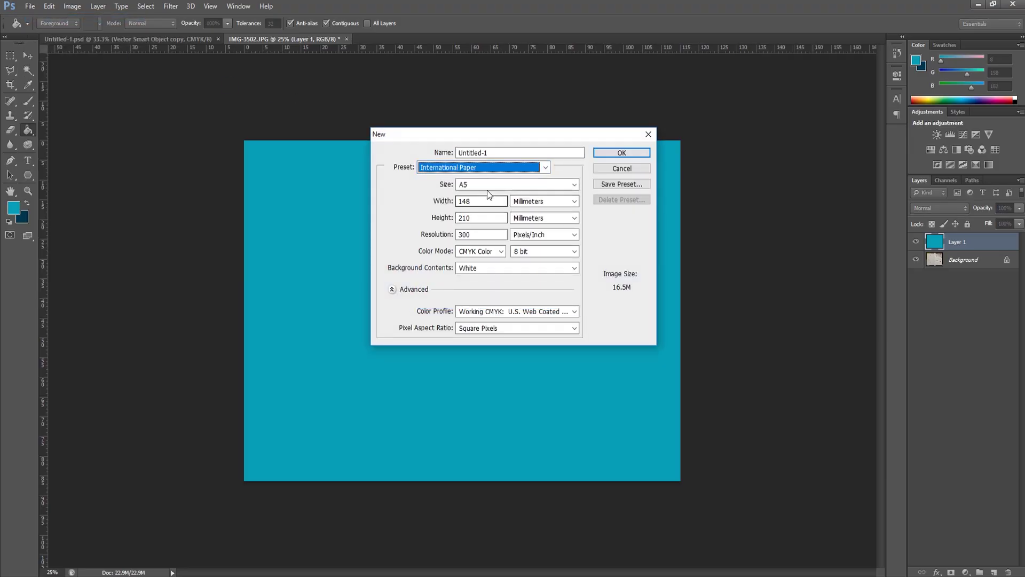
click(487, 190)
click(485, 188)
key(Tab)
key(Tab)
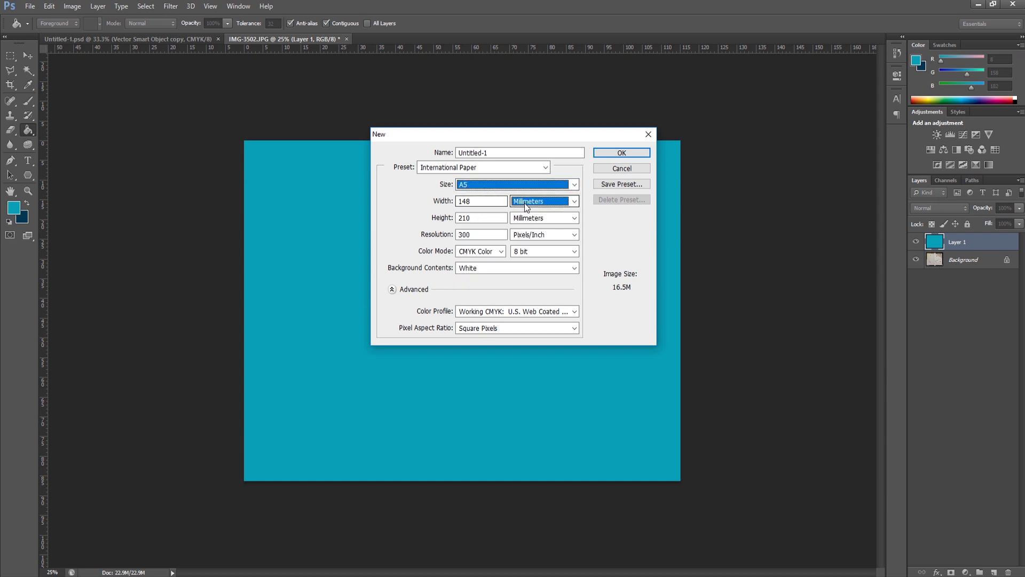
key(alt+Down)
key(Up)
key(Return)
Keep CMYK Color mode, create the document, and fit the page on screen.
click(484, 203)
key(Tab)
key(Tab)
click(485, 252)
click(473, 288)
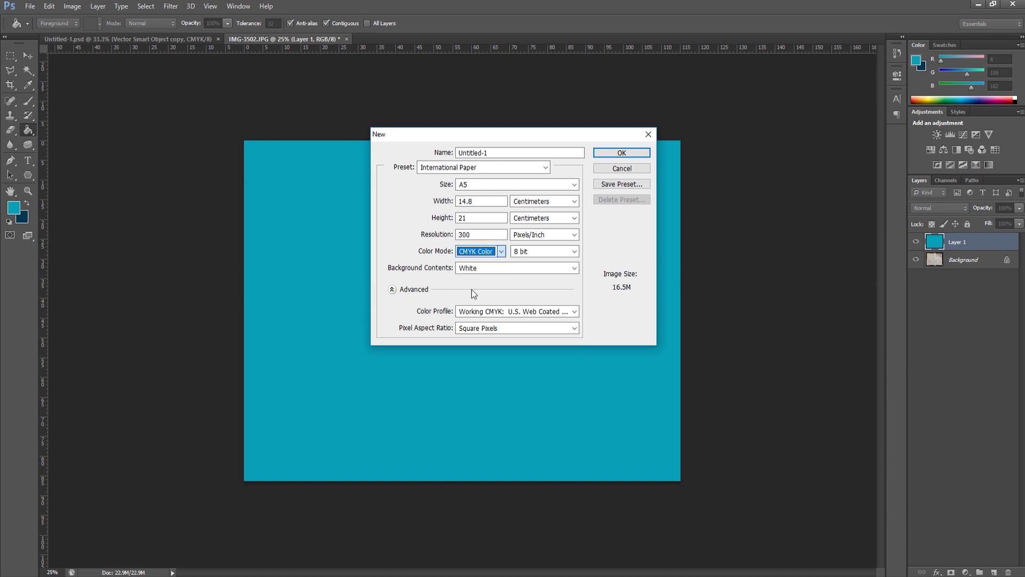
click(614, 153)
click(210, 6)
click(300, 107)
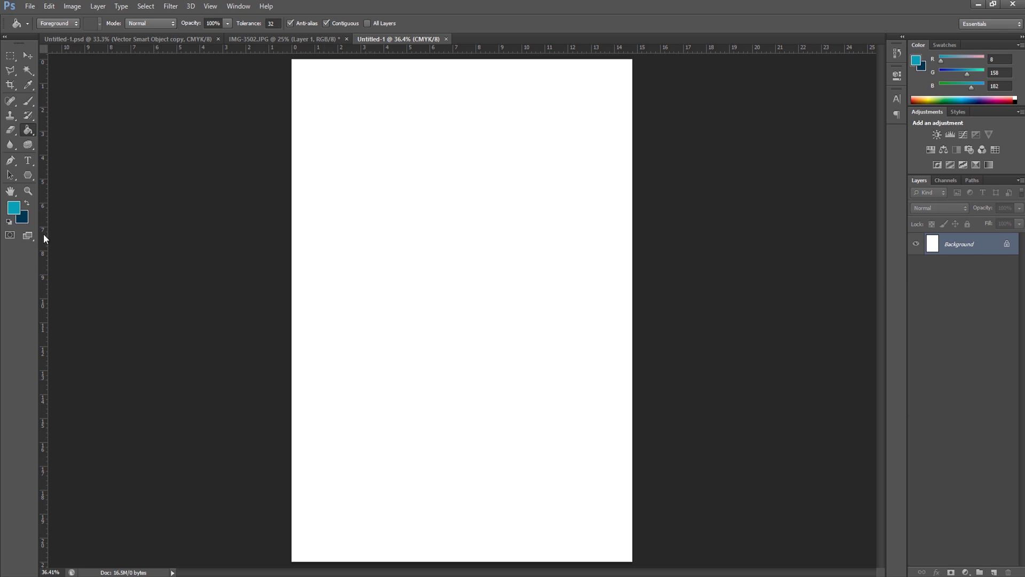
Draw a teal triangle shape jutting in from the page's left edge with the Pen tool.
click(10, 163)
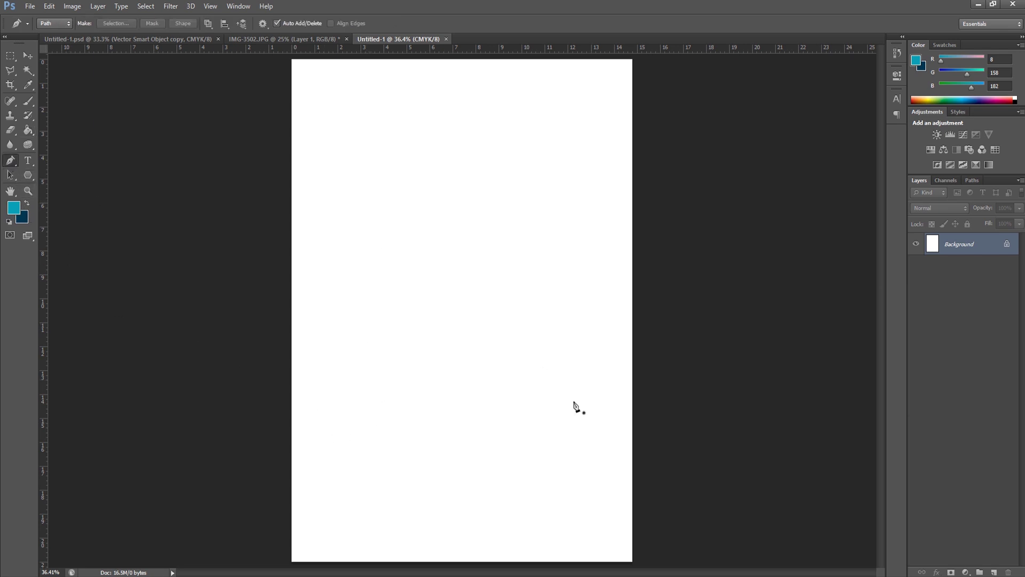
click(995, 572)
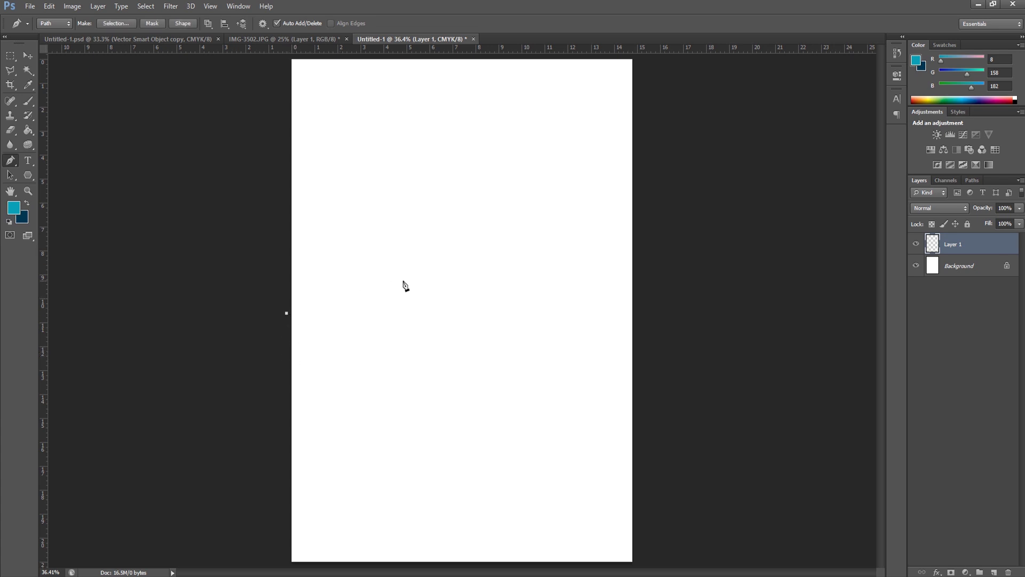
click(434, 270)
click(284, 226)
drag(283, 227, 281, 221)
drag(287, 313, 288, 319)
drag(280, 221, 283, 224)
click(288, 319)
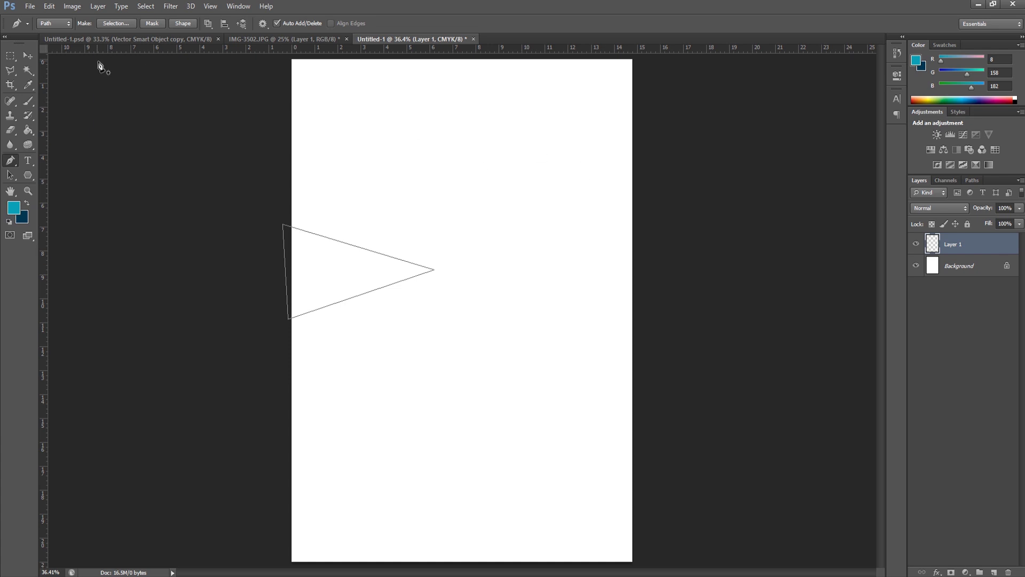
click(190, 25)
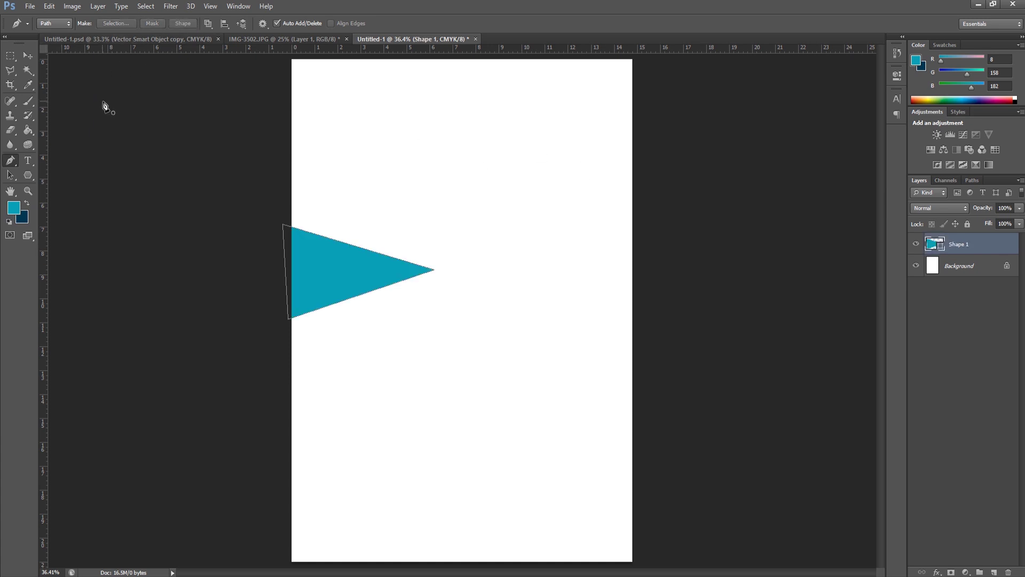
Add an empty layer above Background and rotate the triangle slightly counter-clockwise.
click(996, 268)
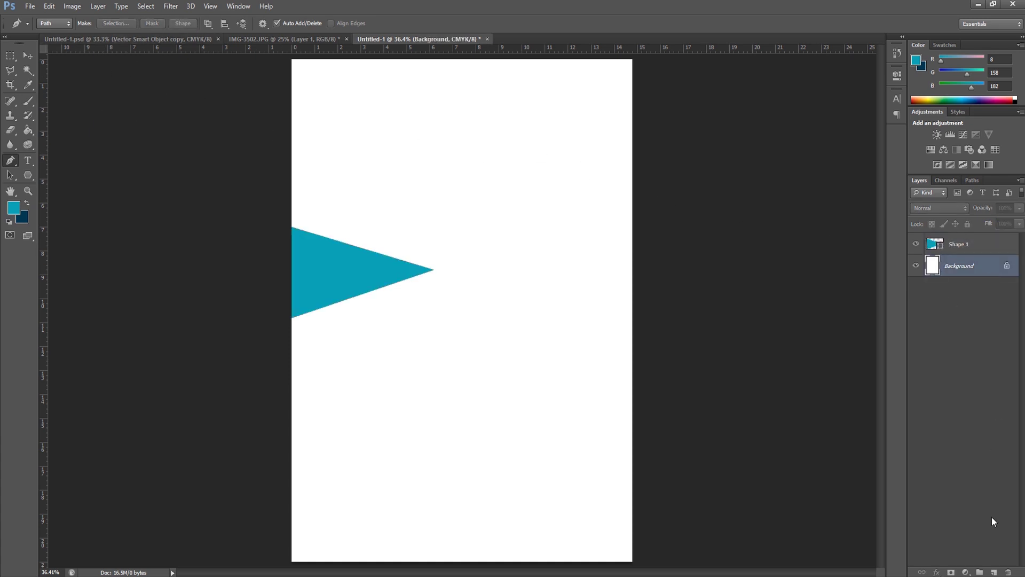
click(999, 573)
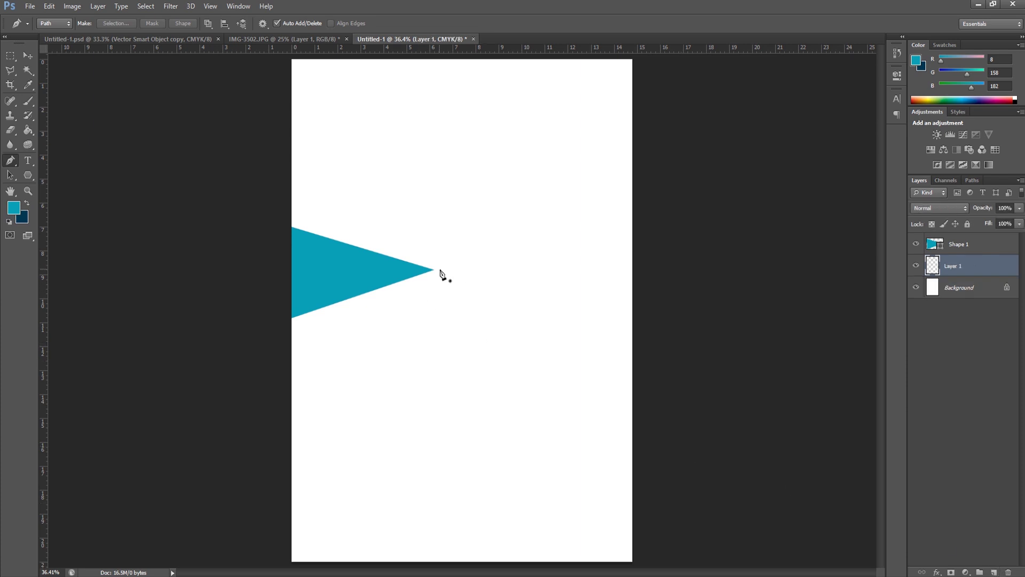
click(966, 251)
key(ctrl+t)
drag(454, 280, 397, 269)
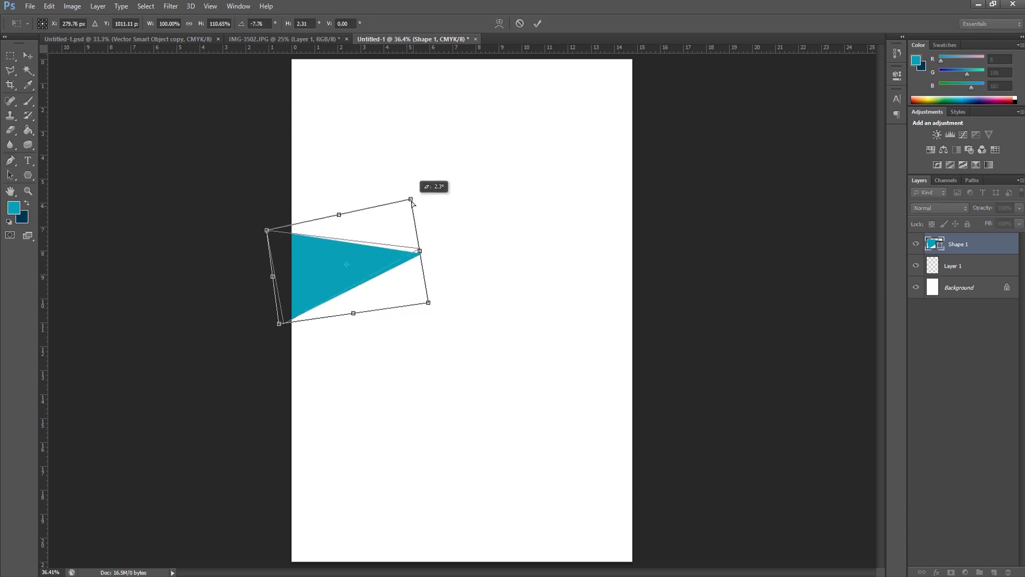
drag(418, 214, 408, 203)
key(Return)
key(p)
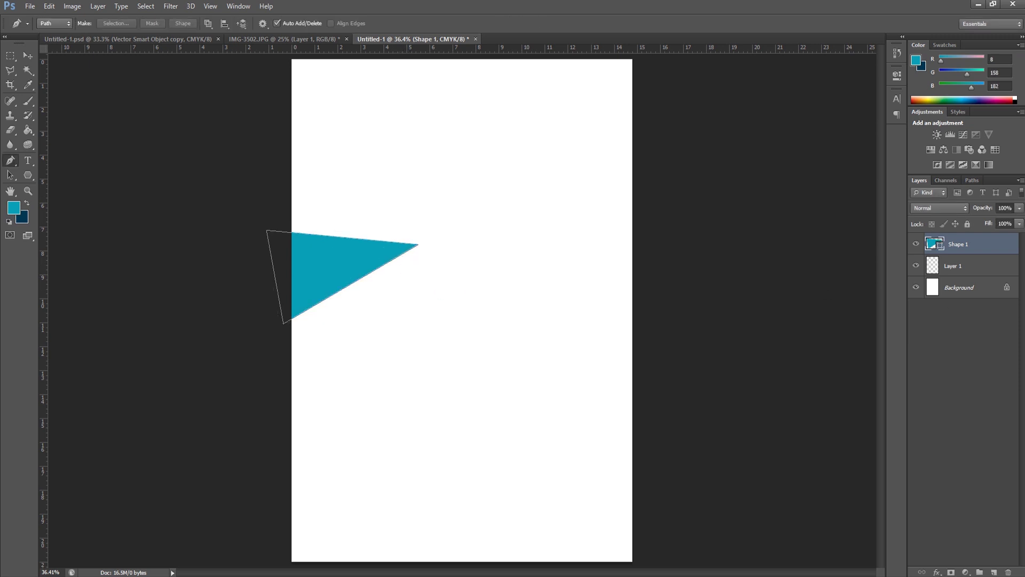
click(987, 274)
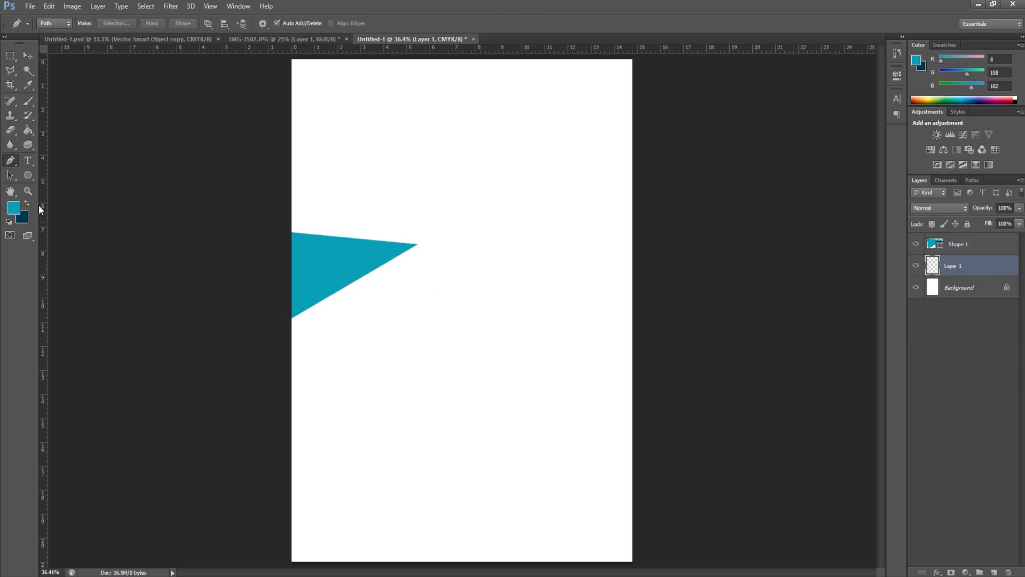
Draw a triangle shape from the teal triangle's lower edge toward the page centre.
click(28, 191)
click(445, 310)
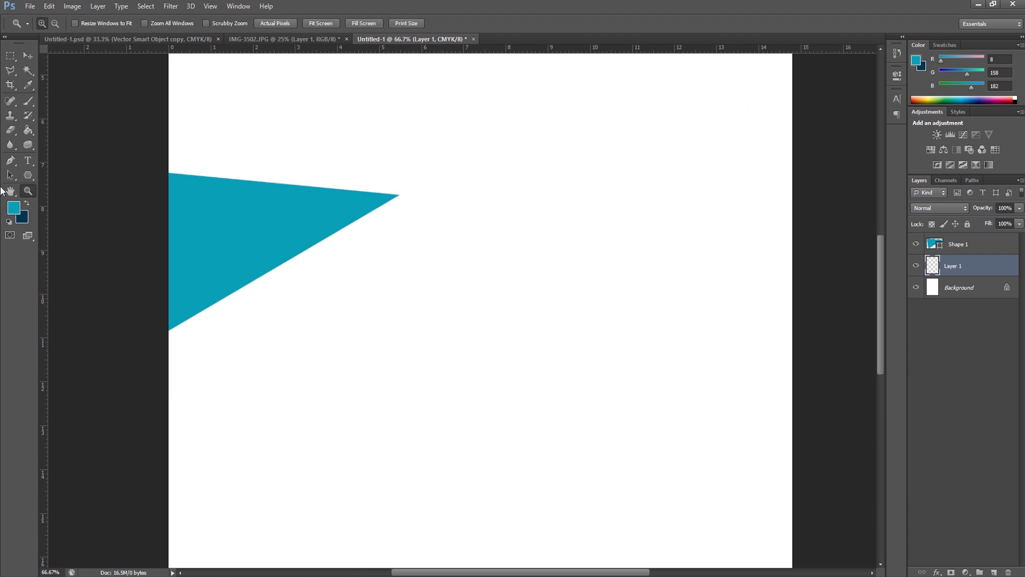
click(10, 160)
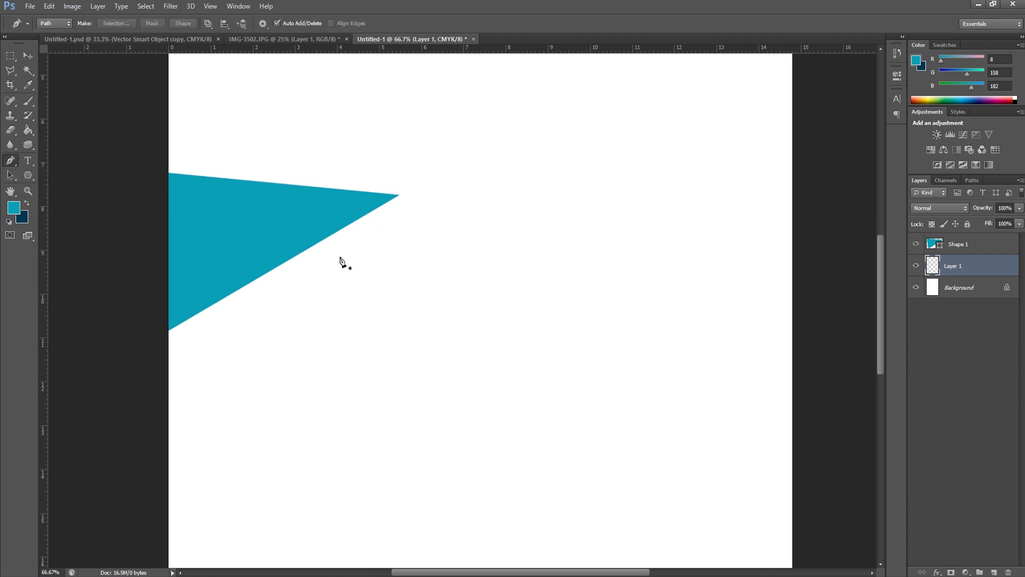
click(256, 273)
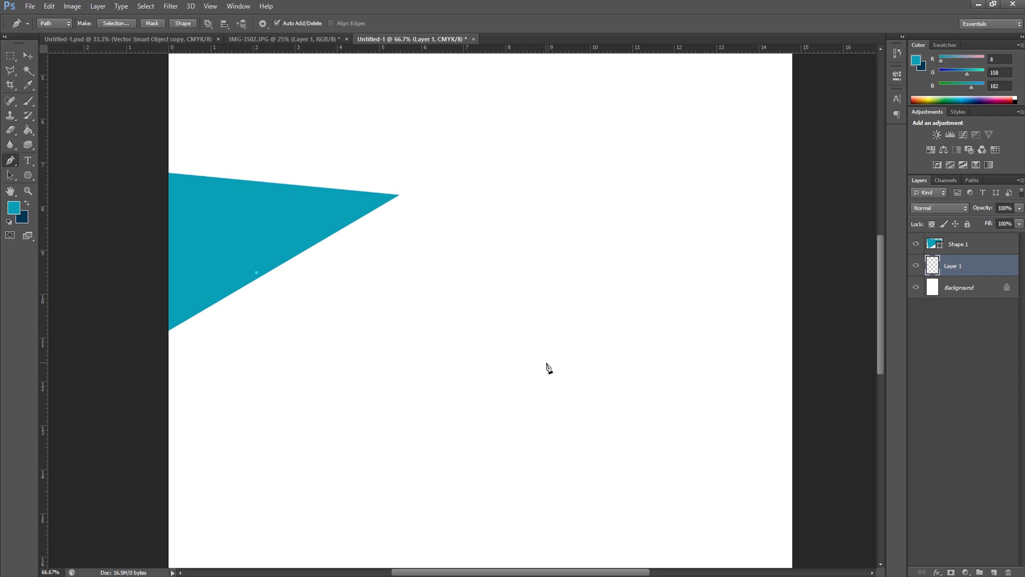
click(546, 362)
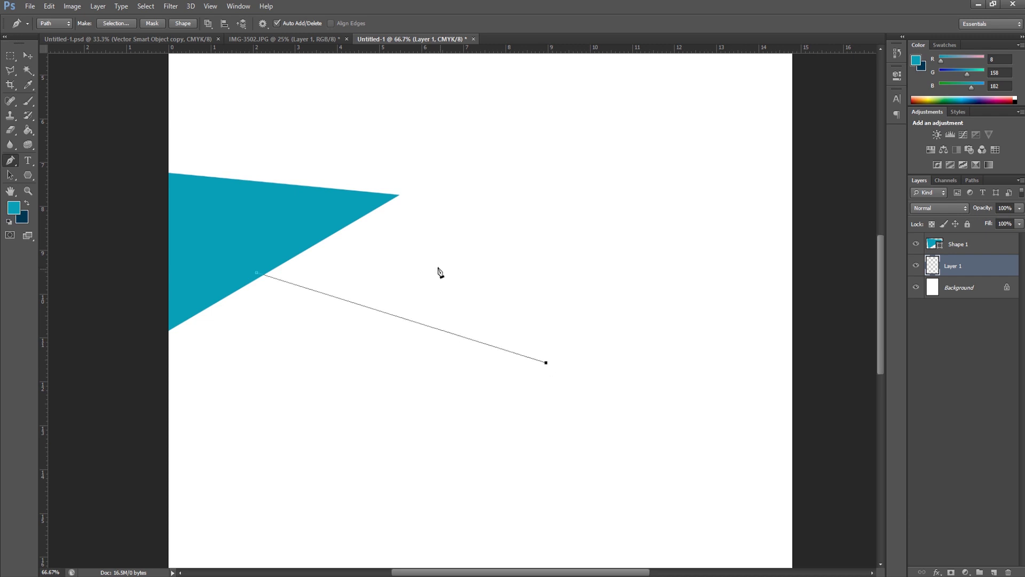
click(399, 196)
click(182, 24)
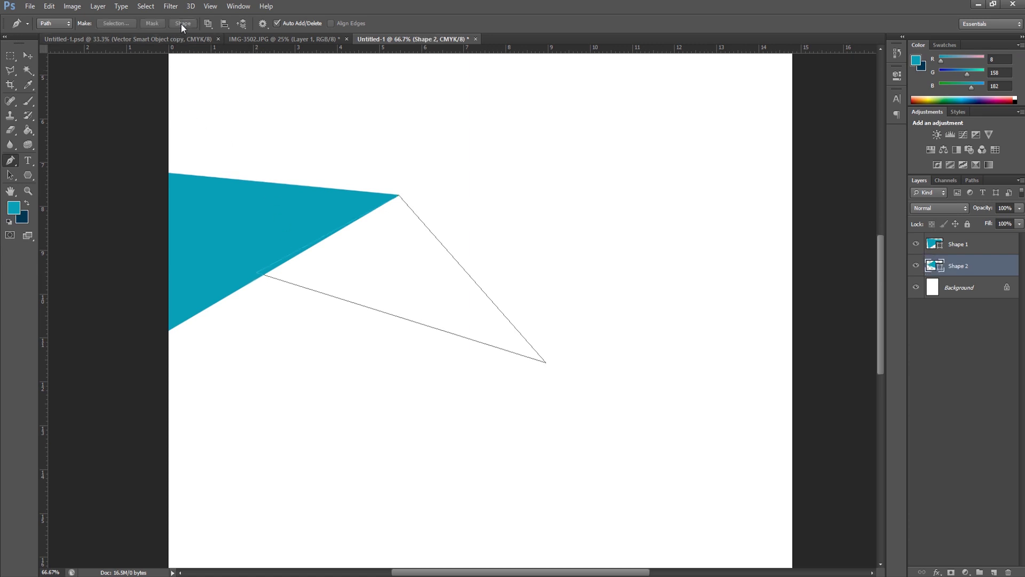
Set the new triangle's fill to dark navy.
click(27, 175)
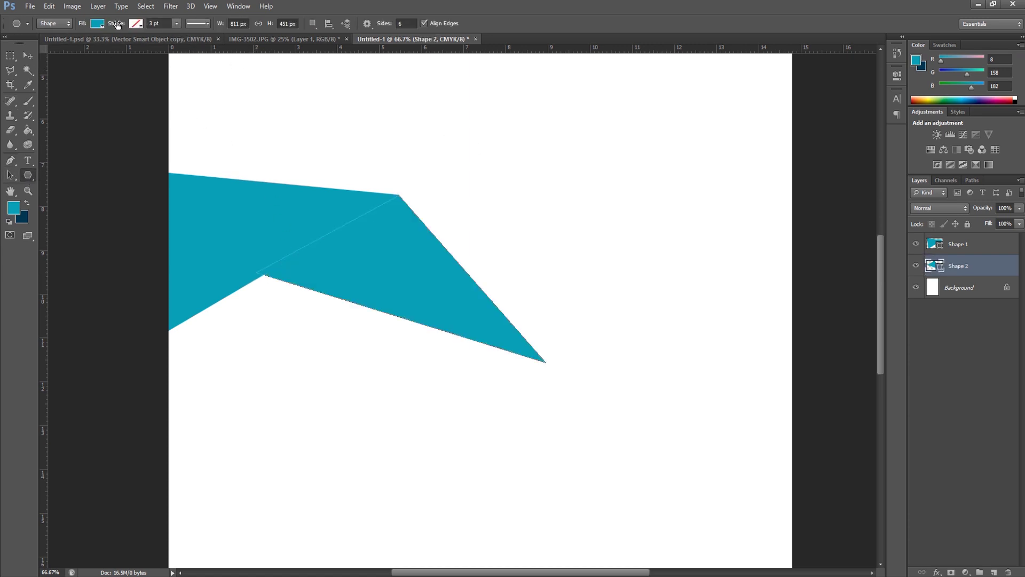
click(98, 24)
click(46, 77)
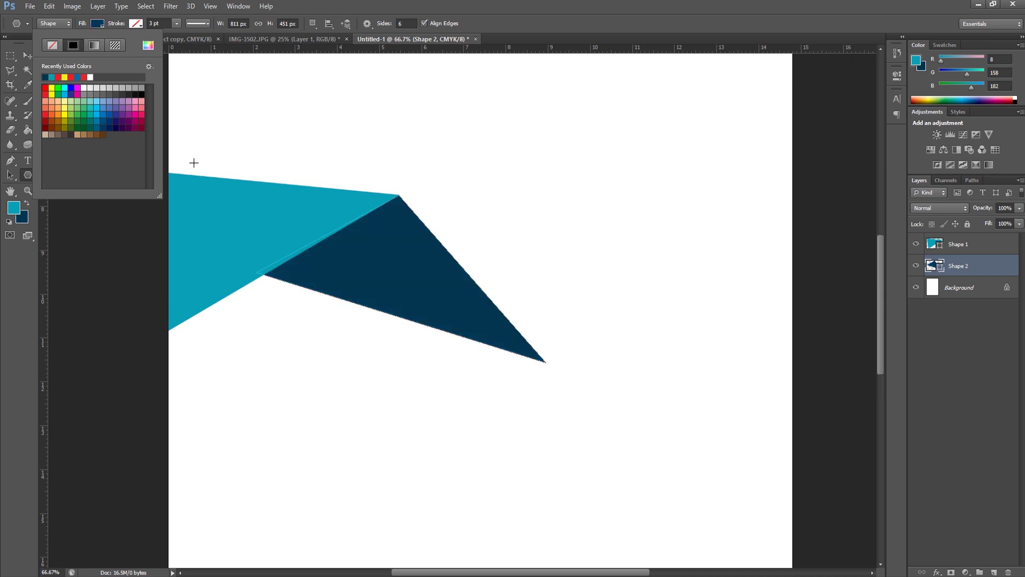
key(v)
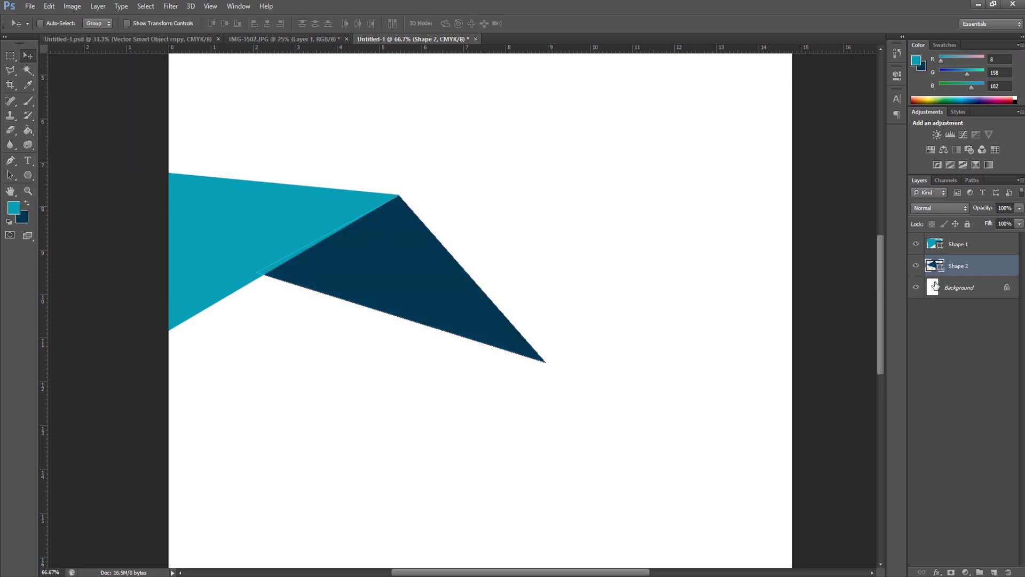
Draw a teal triangle from beyond the page's right edge to the navy triangle's tip.
click(967, 291)
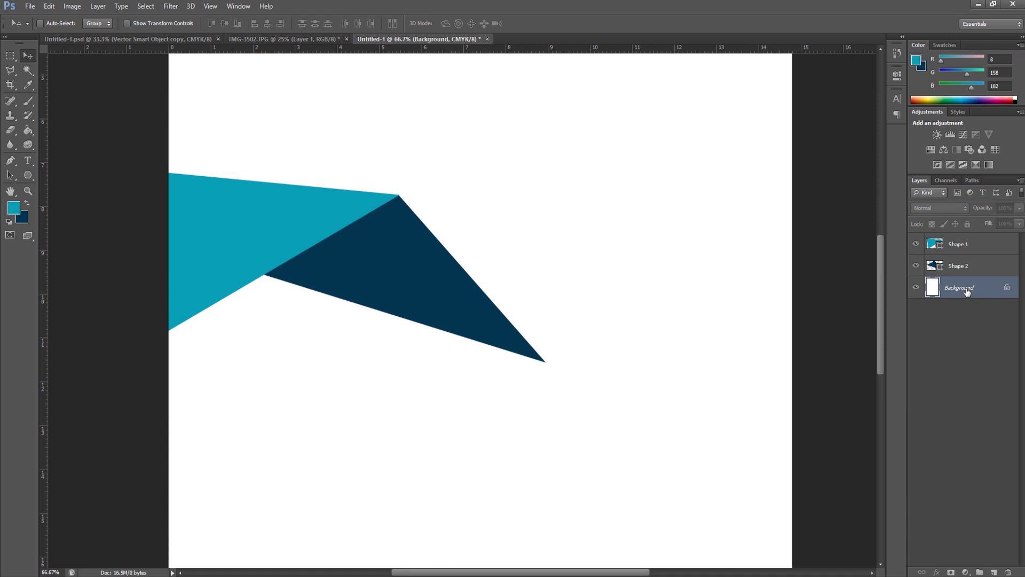
click(994, 572)
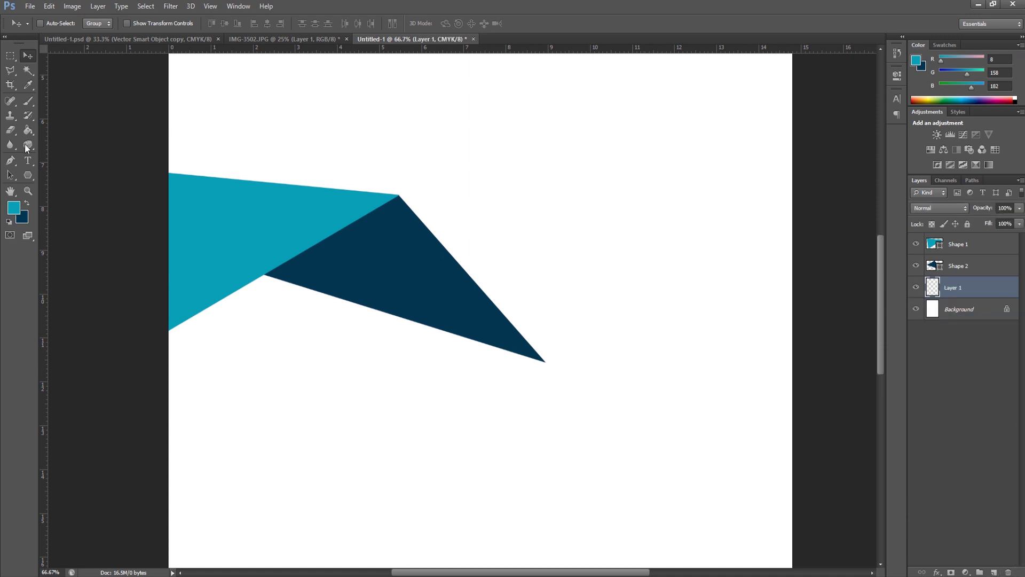
click(10, 160)
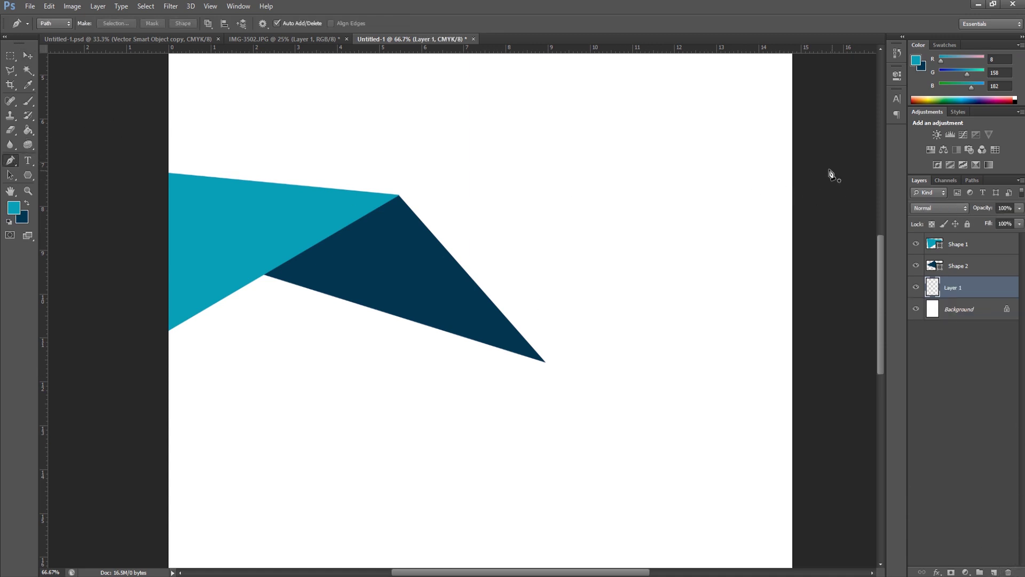
click(799, 194)
click(518, 333)
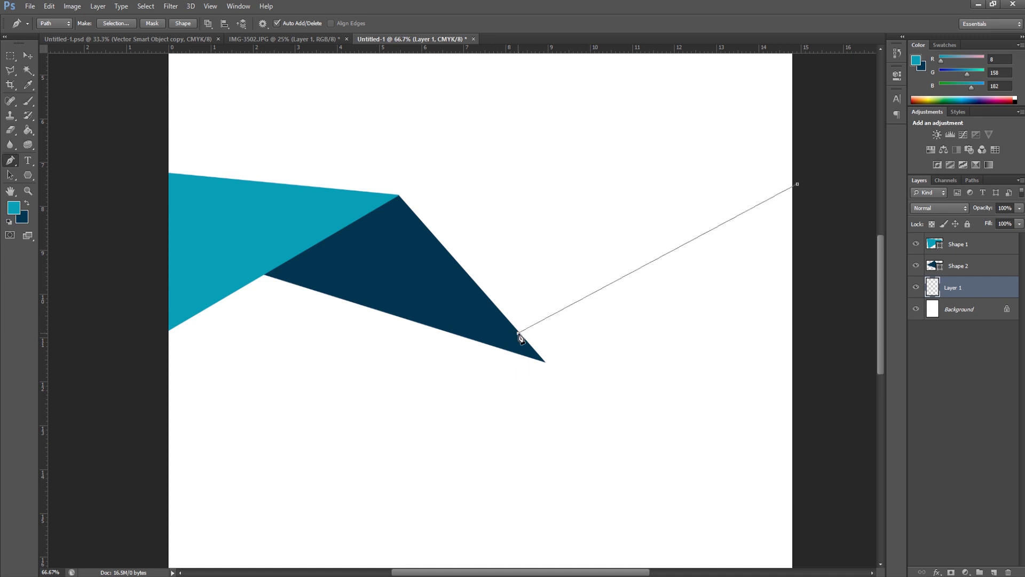
click(545, 362)
click(804, 292)
drag(518, 333, 526, 343)
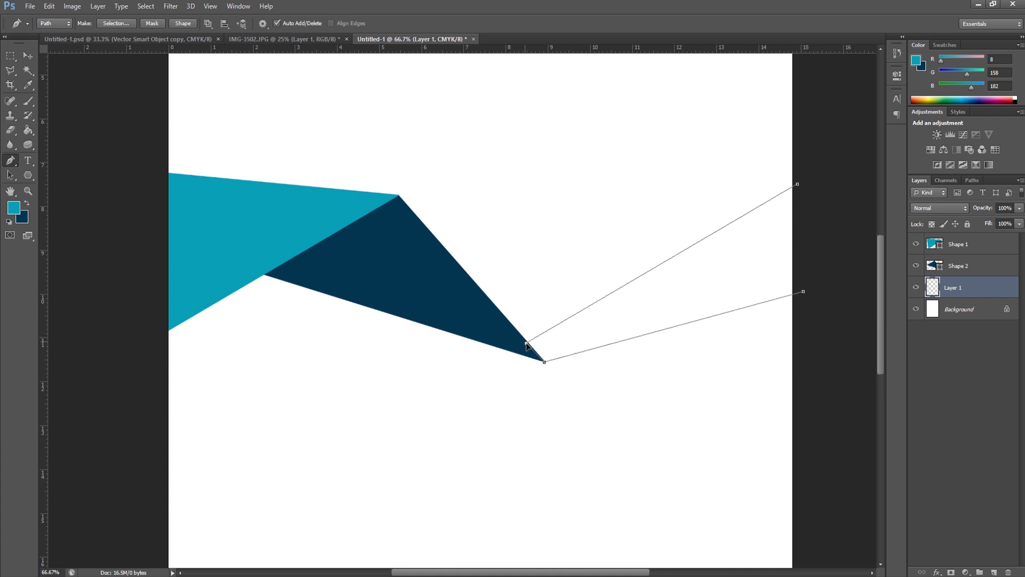
click(797, 184)
click(188, 24)
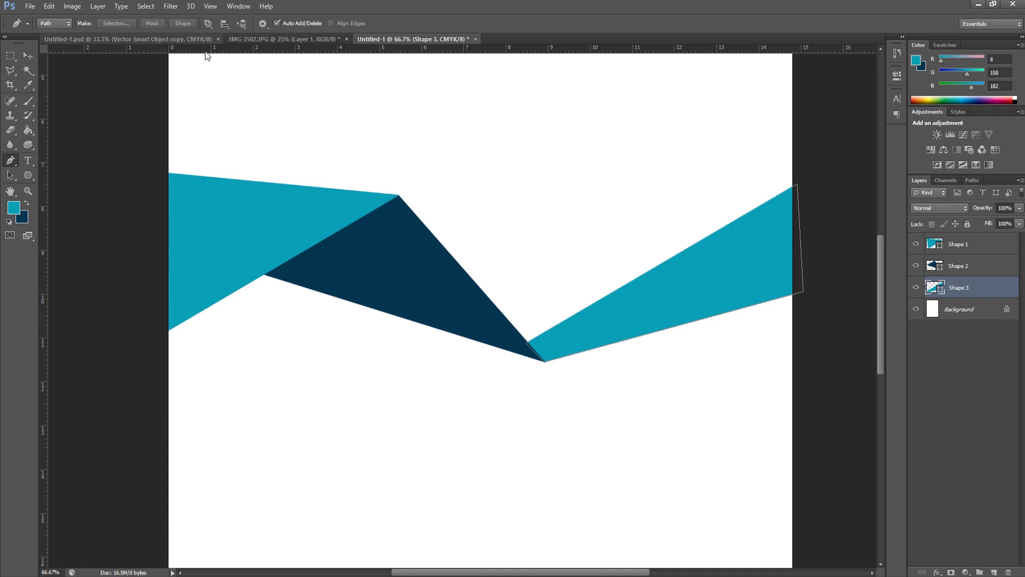
Nudge the teal Shape 3 down to close the gap where the shapes meet.
click(210, 6)
click(304, 108)
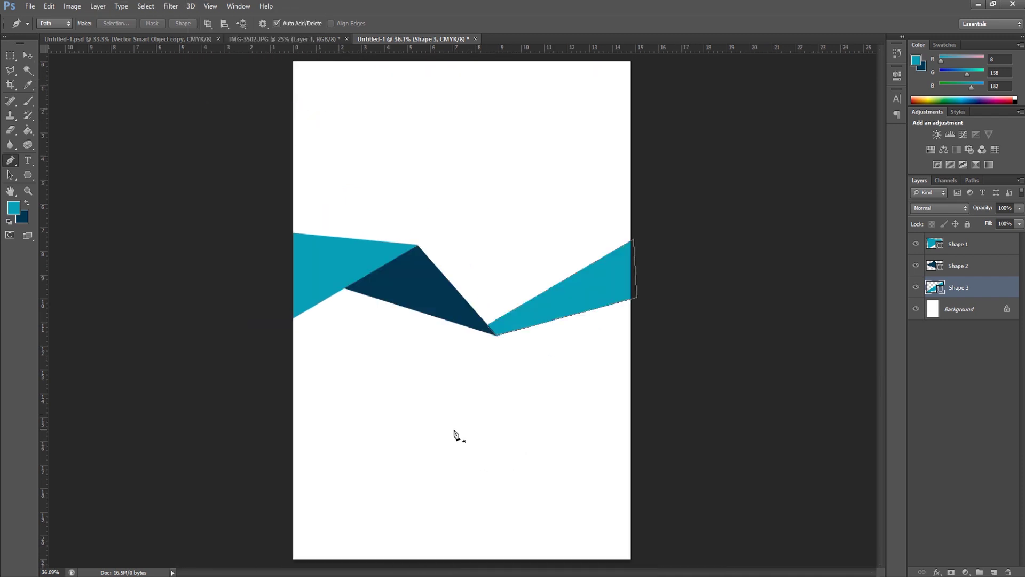
click(956, 312)
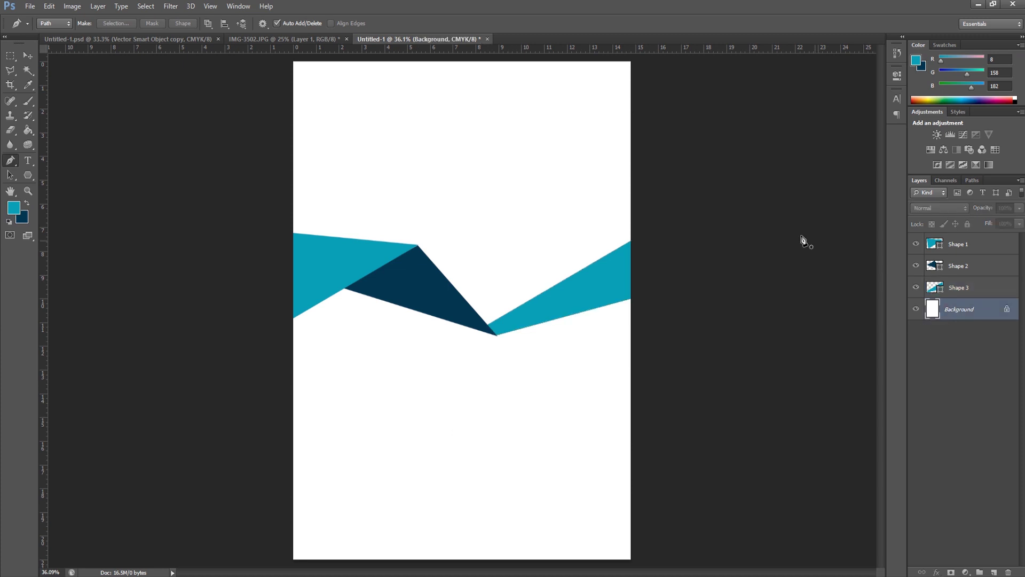
click(28, 190)
click(522, 335)
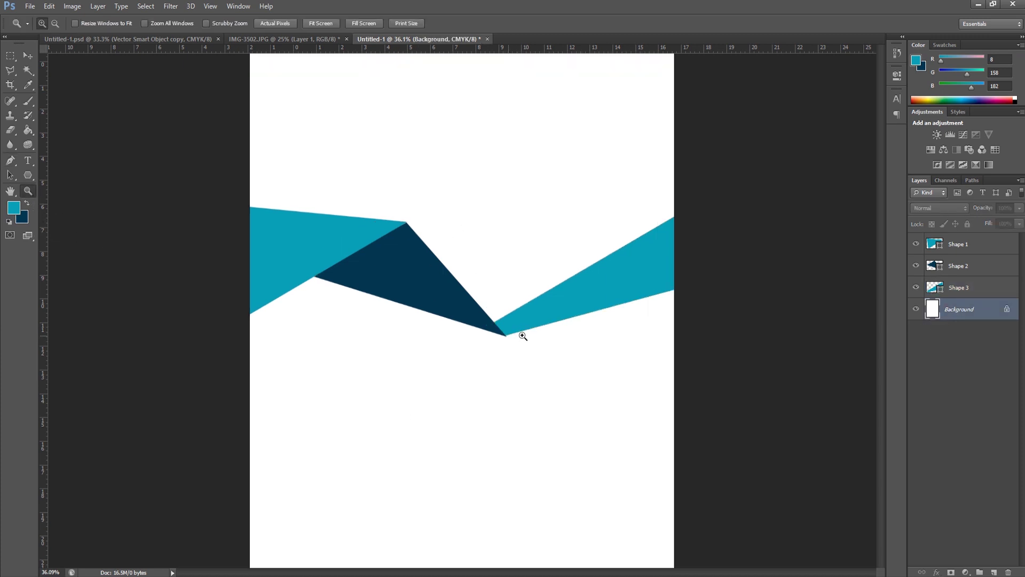
key(v)
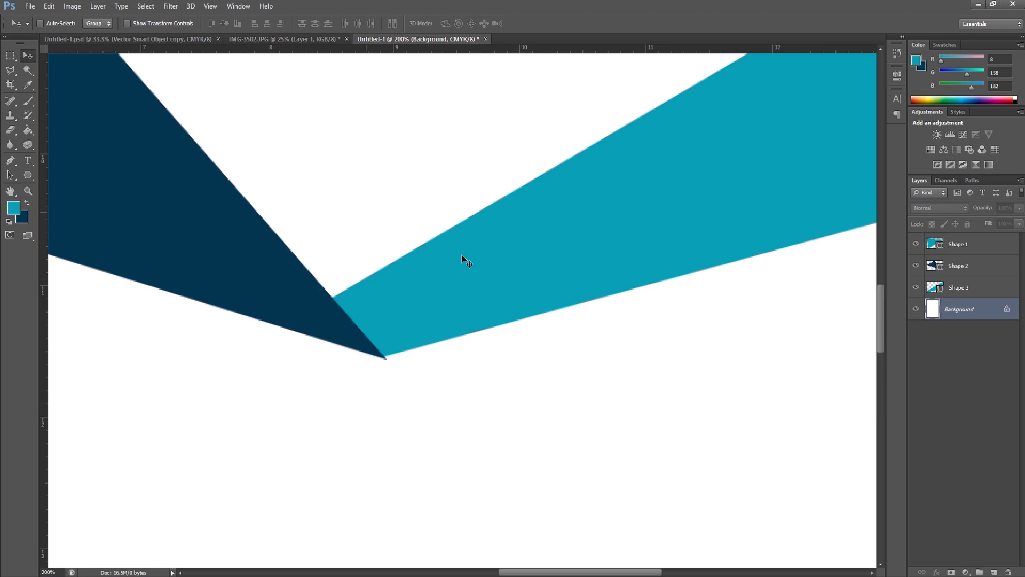
right_click(508, 285)
click(512, 287)
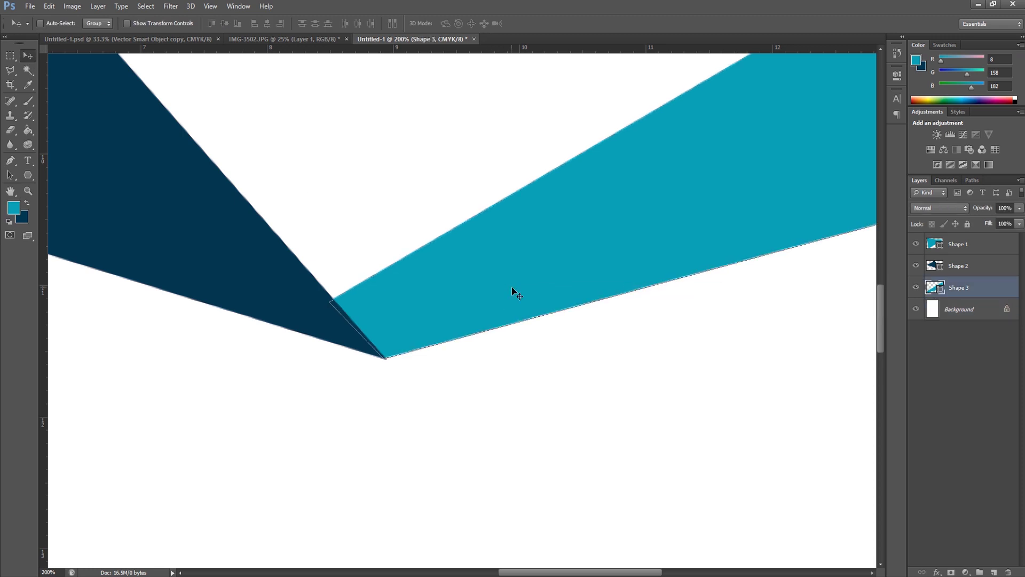
key(Down)
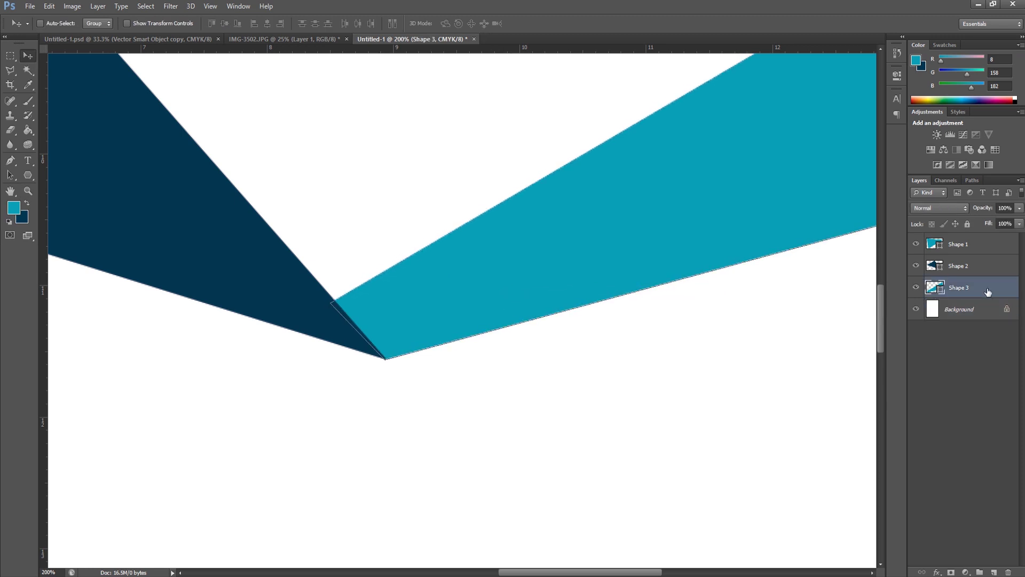
Fit the page on screen, view the design folder as large icons, and drag in the skyscraper photo.
click(986, 309)
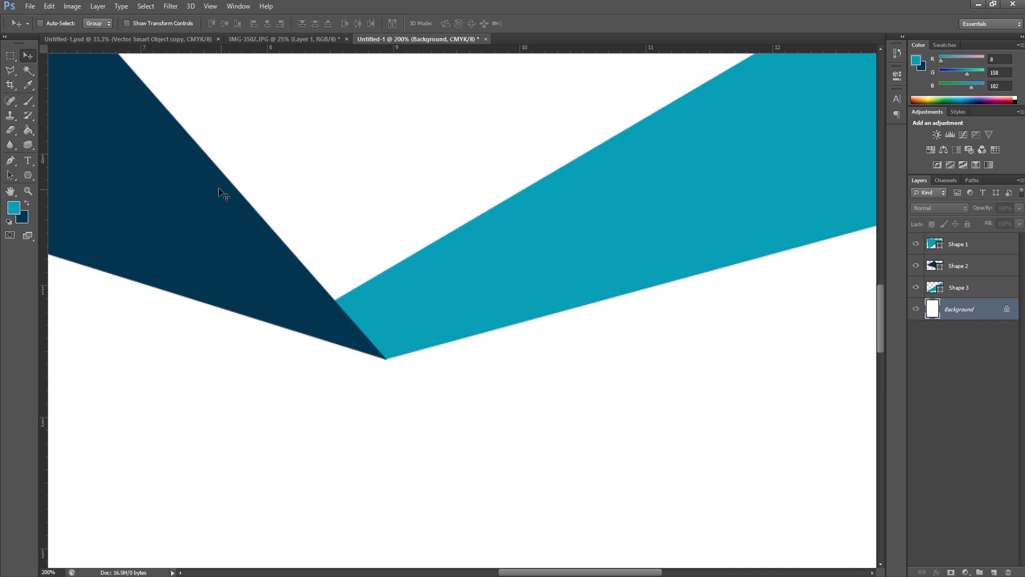
click(210, 6)
click(309, 109)
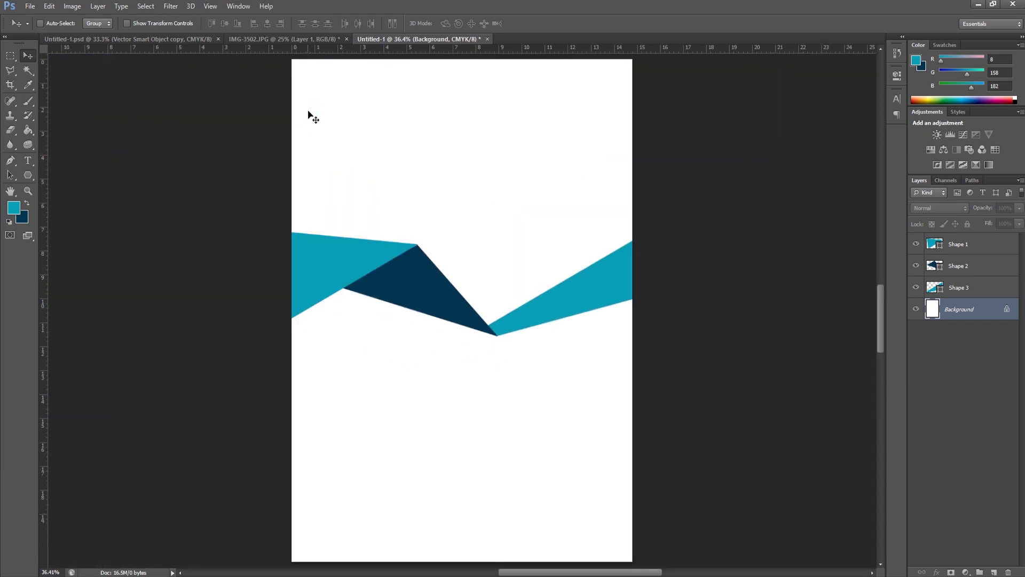
key(alt+Tab)
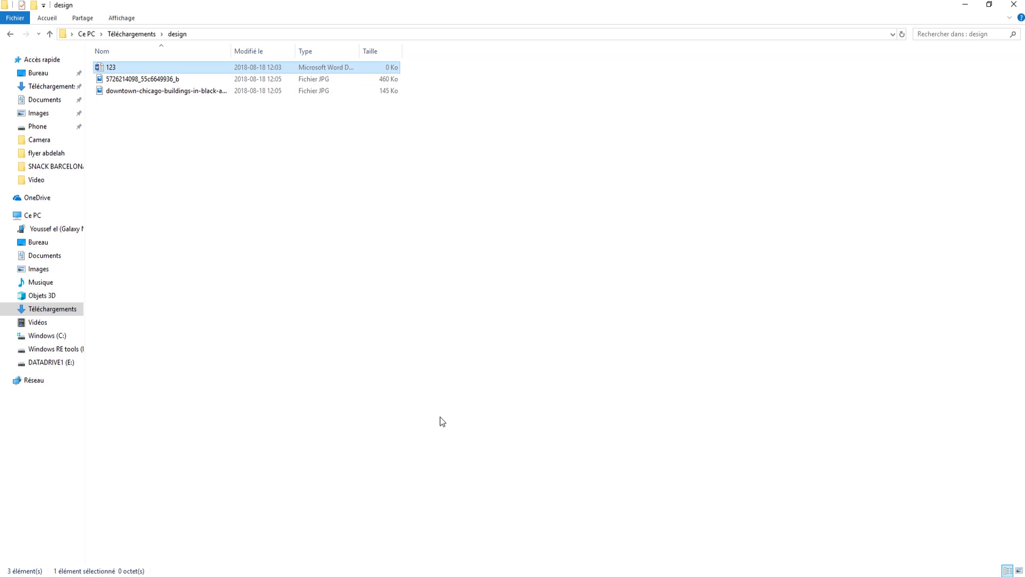
click(121, 18)
click(197, 34)
mouse_move(196, 91)
mouse_down()
mouse_move(353, 574)
mouse_move(412, 318)
mouse_move(498, 207)
mouse_move(507, 173)
mouse_up()
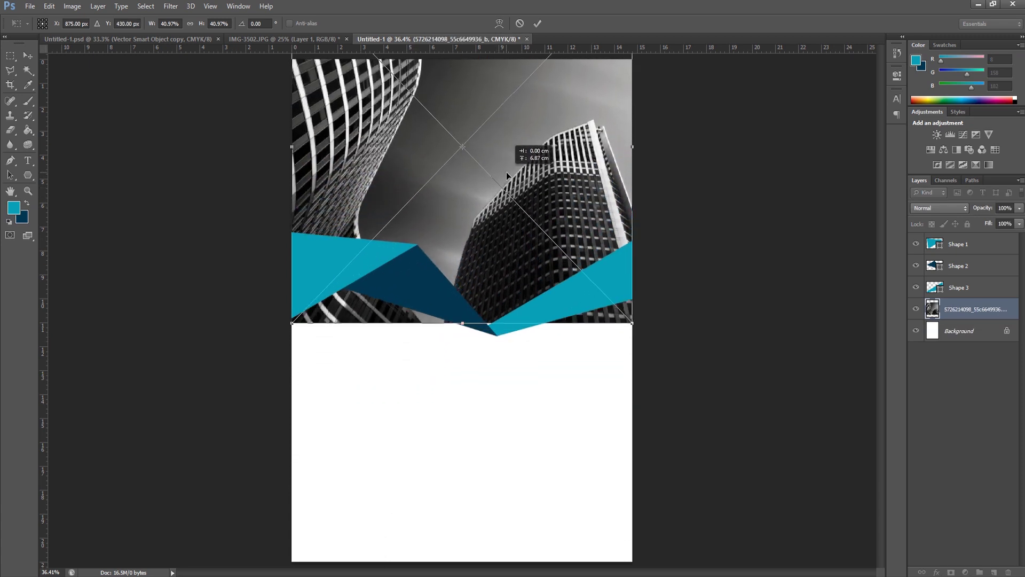
Place the skyscraper photo and enlarge it slightly at the top of the page.
key(Return)
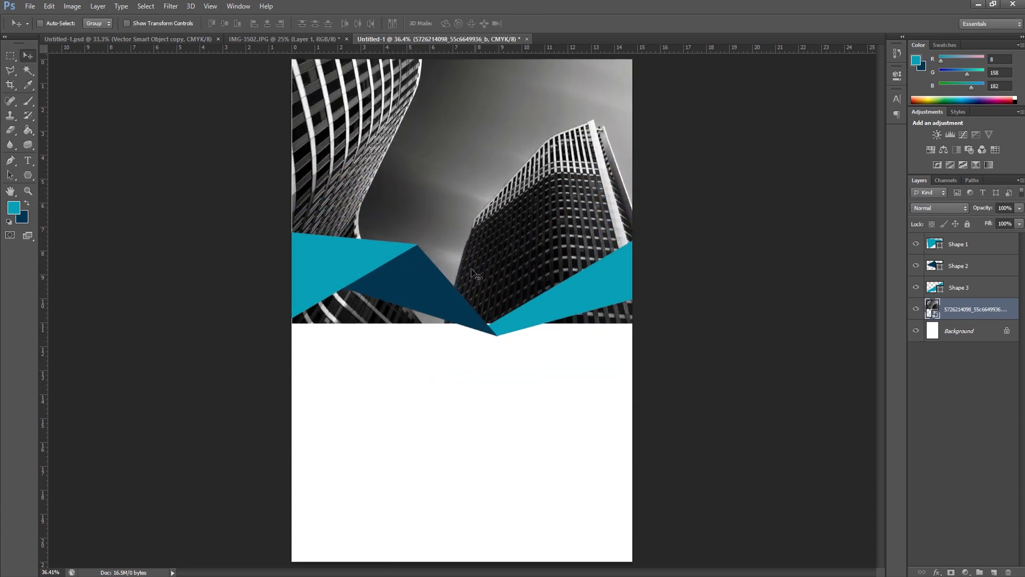
key(ctrl+t)
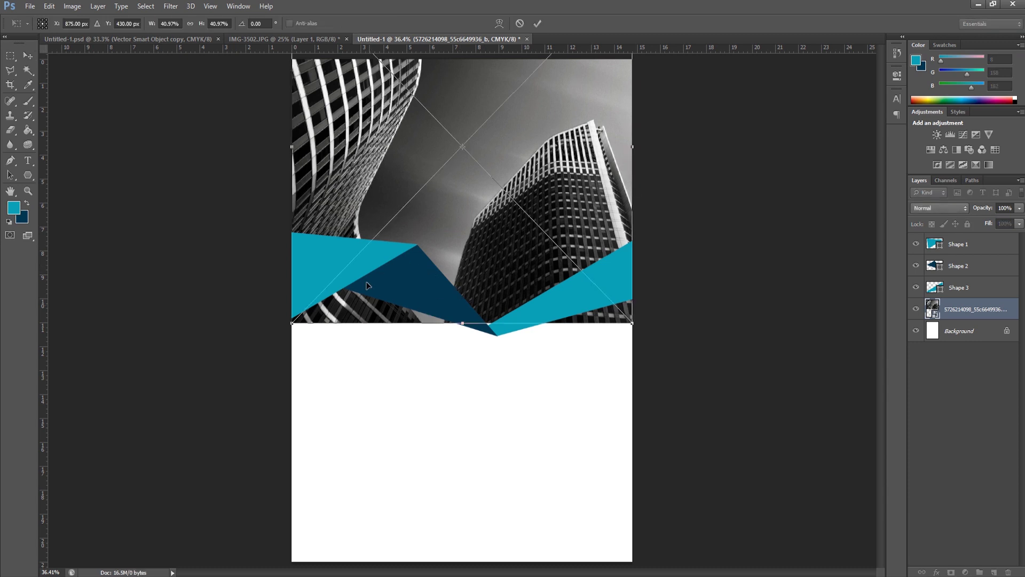
drag(298, 326, 296, 327)
drag(639, 330, 640, 331)
drag(606, 288, 604, 287)
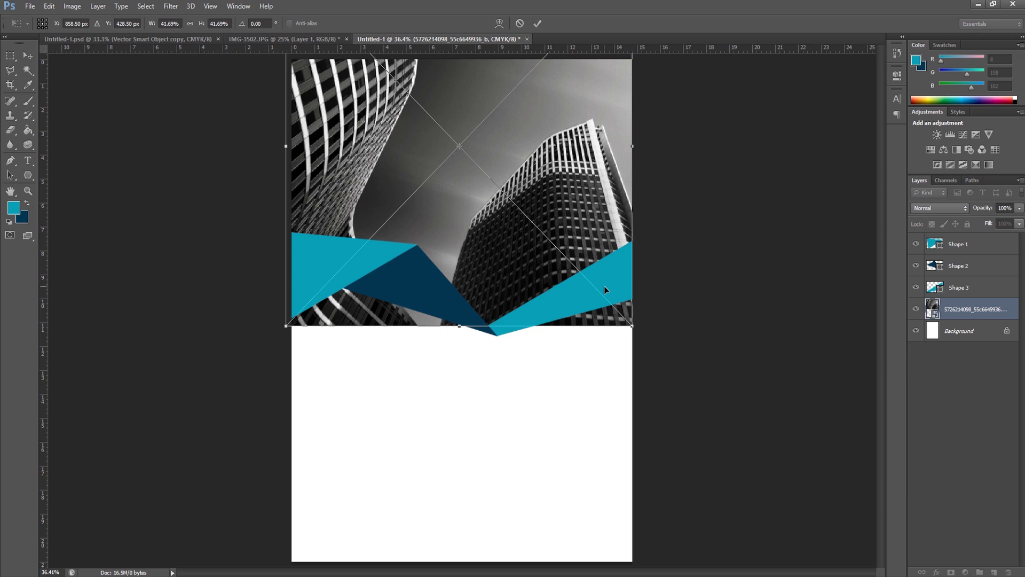
key(Return)
Add a layer mask to the photo and outline the area below the angled shapes.
click(951, 572)
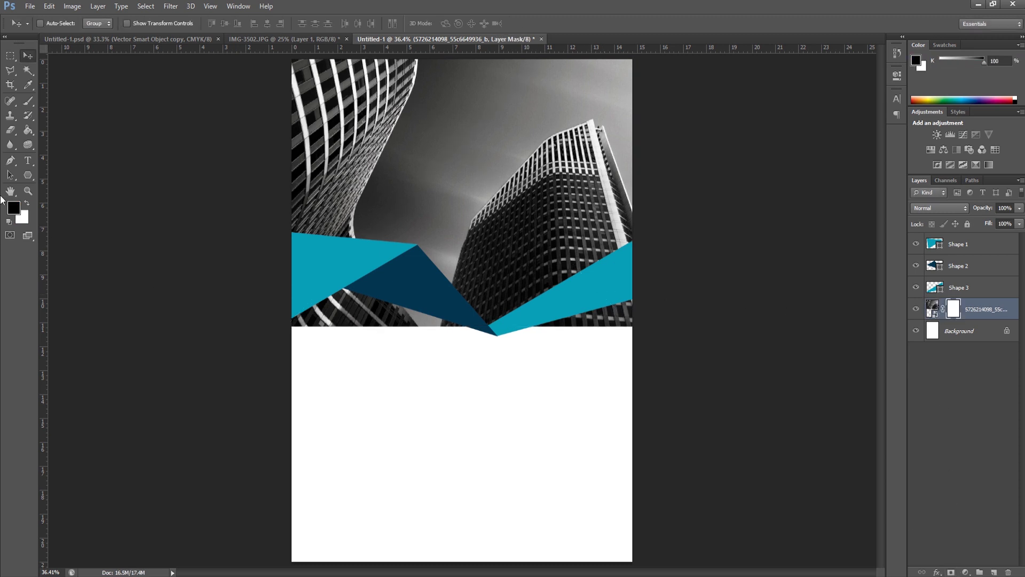
click(10, 70)
click(382, 261)
click(492, 333)
click(657, 265)
click(682, 407)
click(470, 439)
double_click(179, 370)
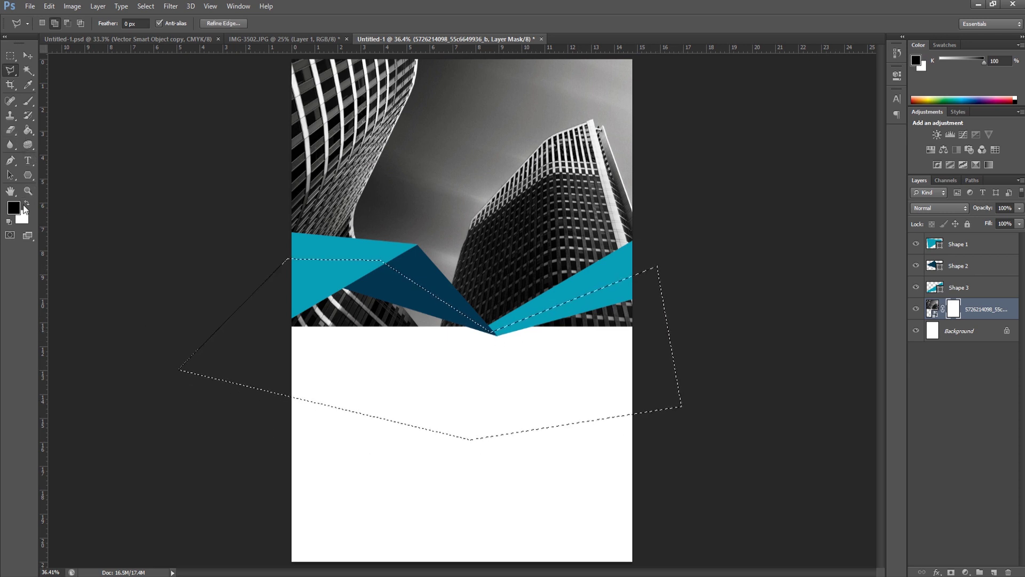
Fill the selection on the mask with black to hide the photo there, then deselect.
click(28, 130)
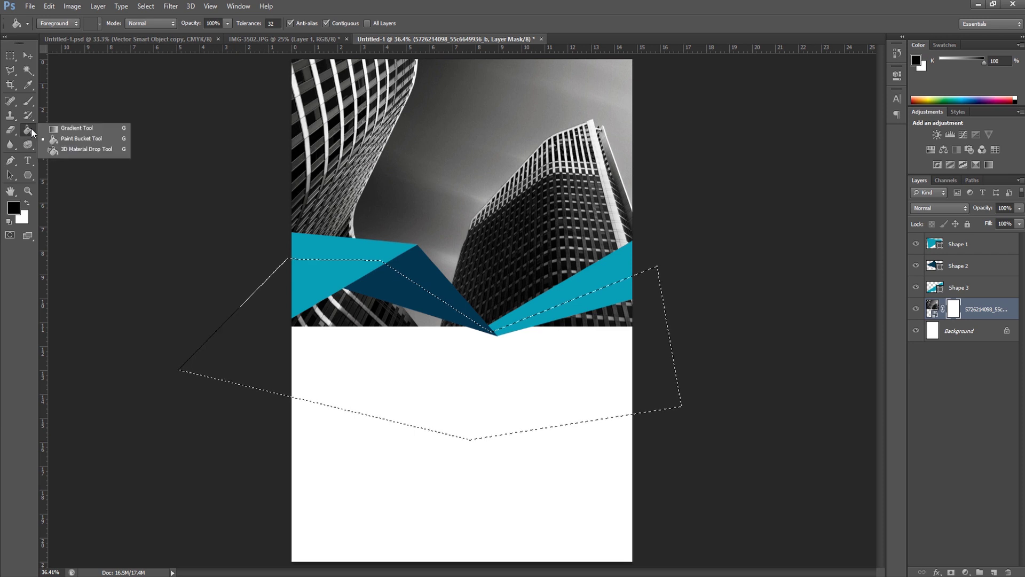
click(68, 139)
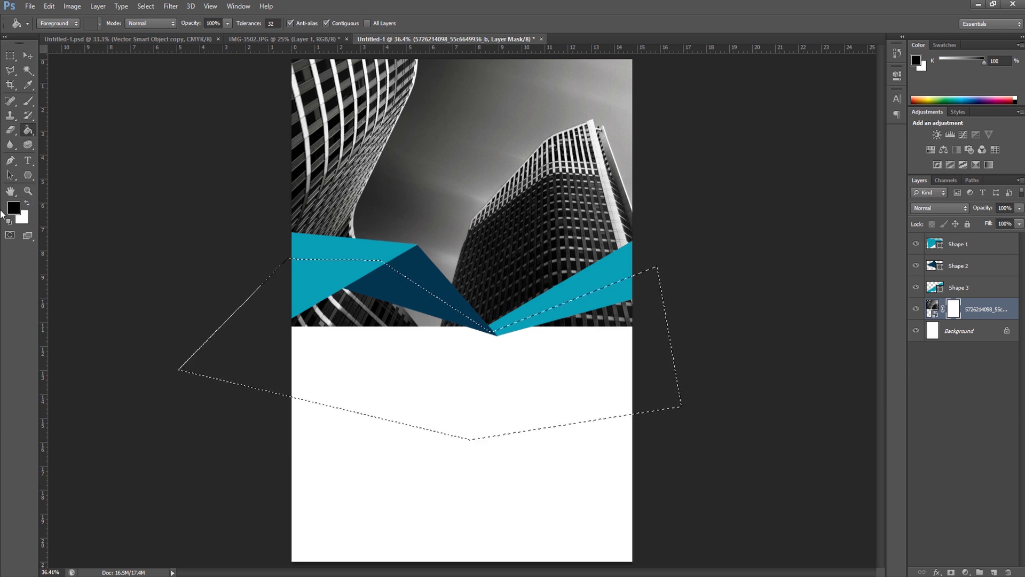
click(13, 207)
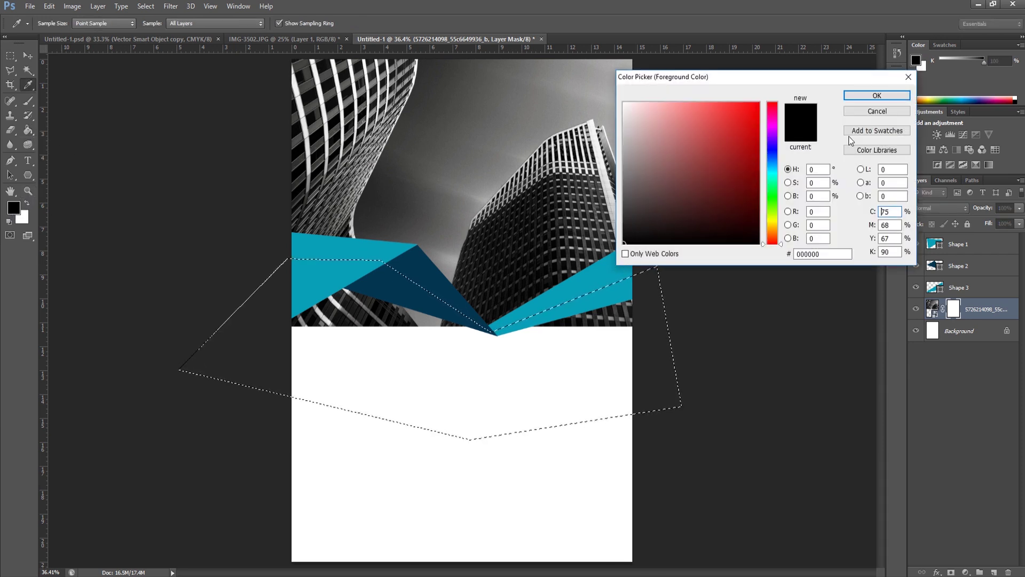
click(877, 95)
click(422, 374)
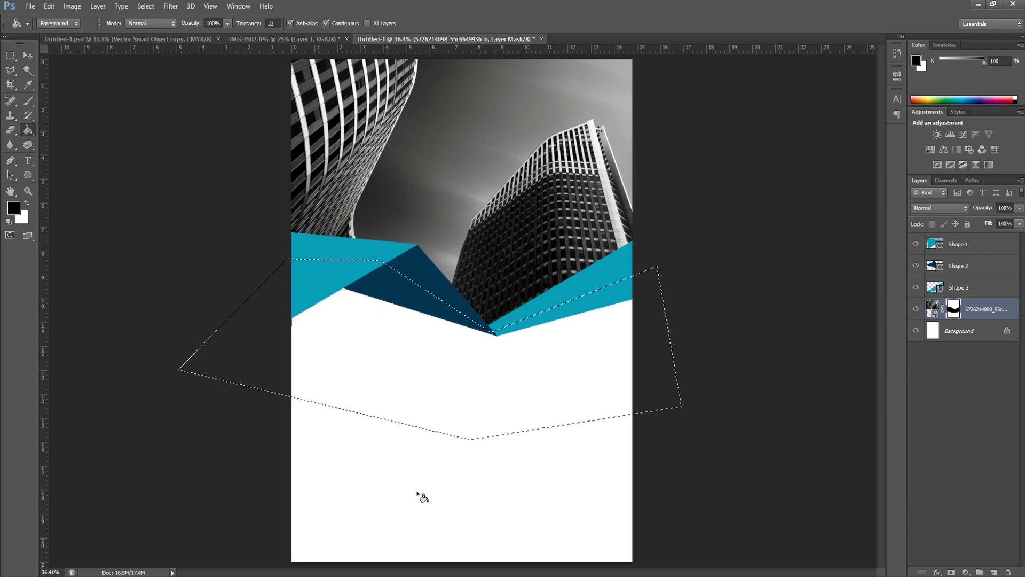
click(146, 6)
click(157, 31)
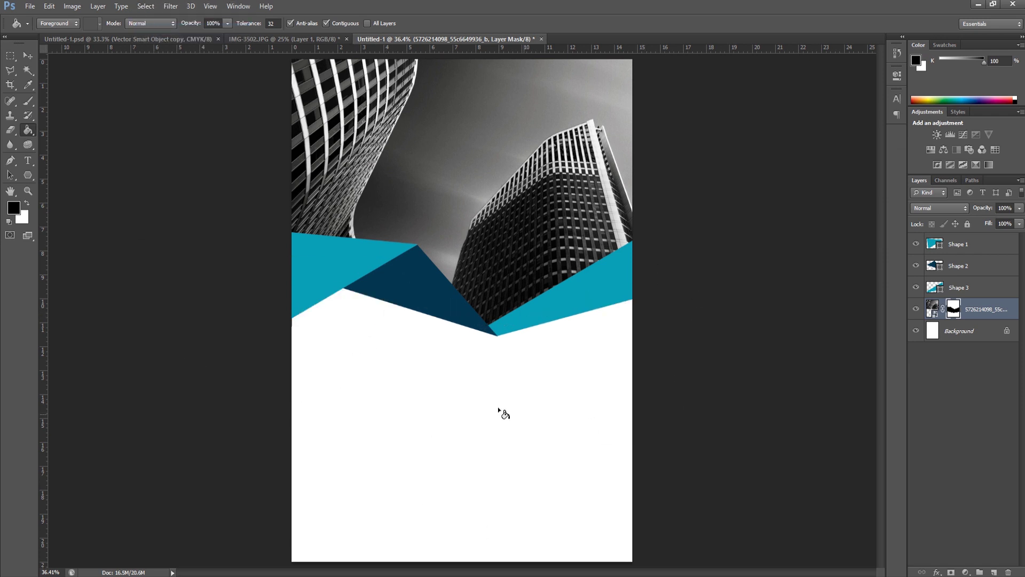
Add an empty layer above Shape 1 and zoom in on the lower page.
click(977, 246)
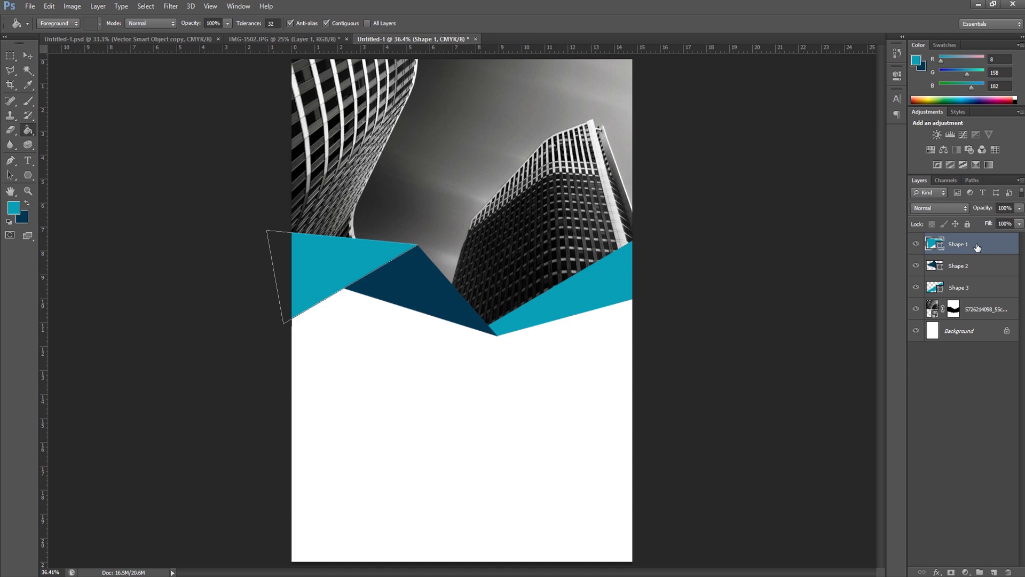
click(994, 571)
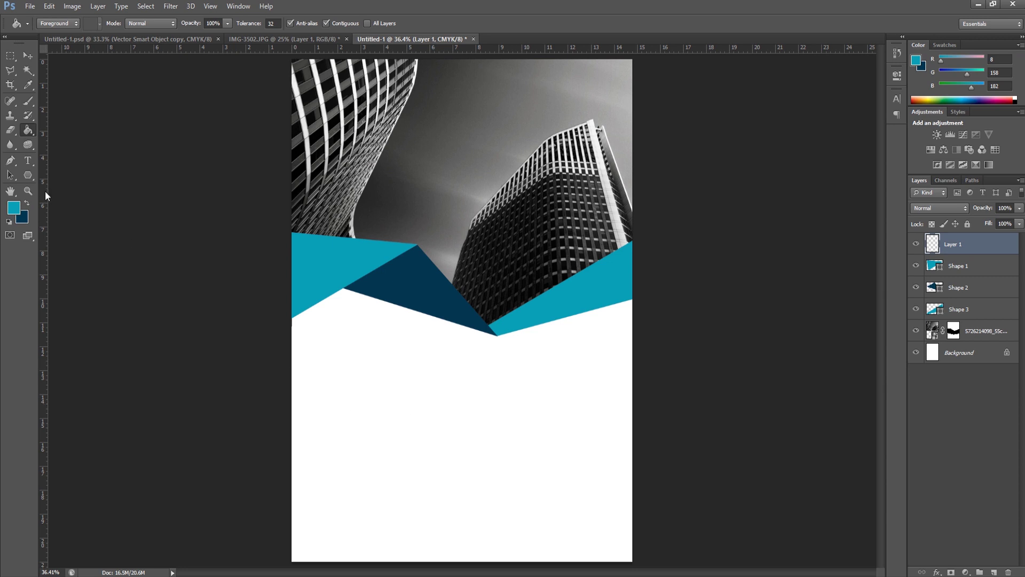
click(28, 191)
click(565, 475)
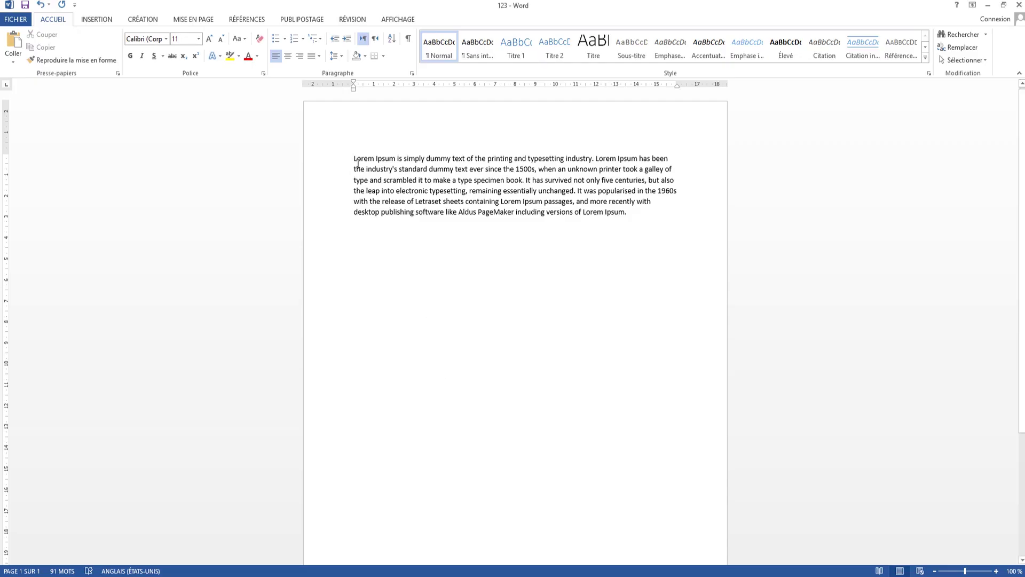
Select the full Lorem Ipsum paragraph in Word and copy it.
drag(354, 158, 633, 188)
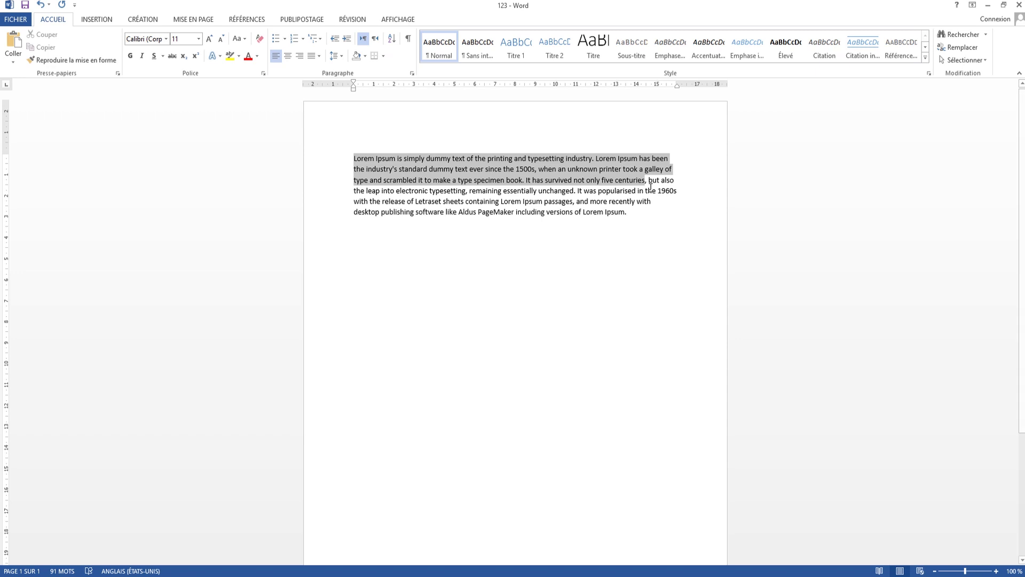
drag(650, 187, 553, 190)
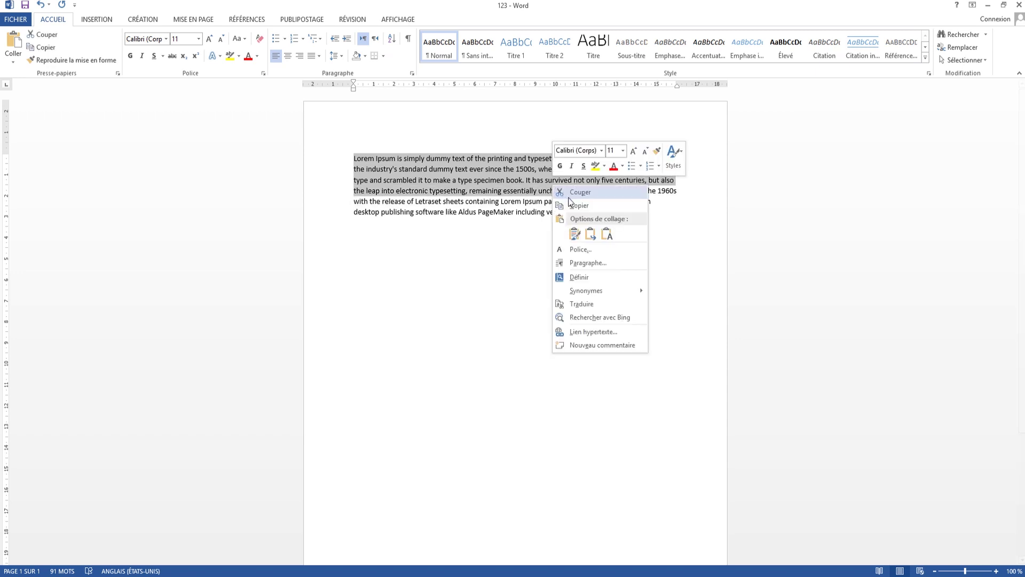
click(578, 206)
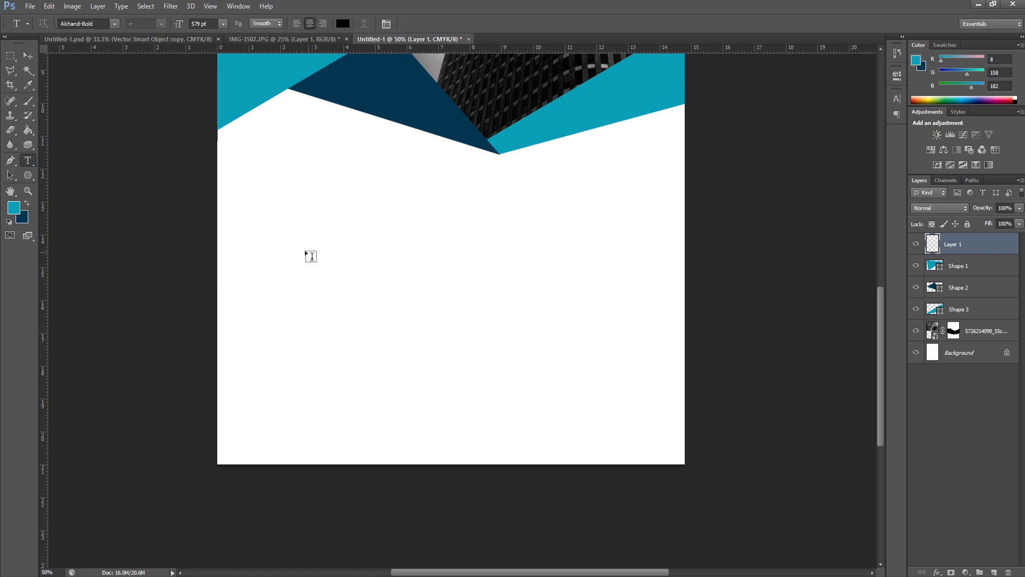
Draw a text box below the shapes and paste the Lorem Ipsum paragraph at 8 pt.
drag(244, 211, 430, 329)
click(222, 24)
click(218, 65)
right_click(316, 221)
click(349, 272)
Set the paragraph to Arial with Auto line spacing.
key(ctrl+a)
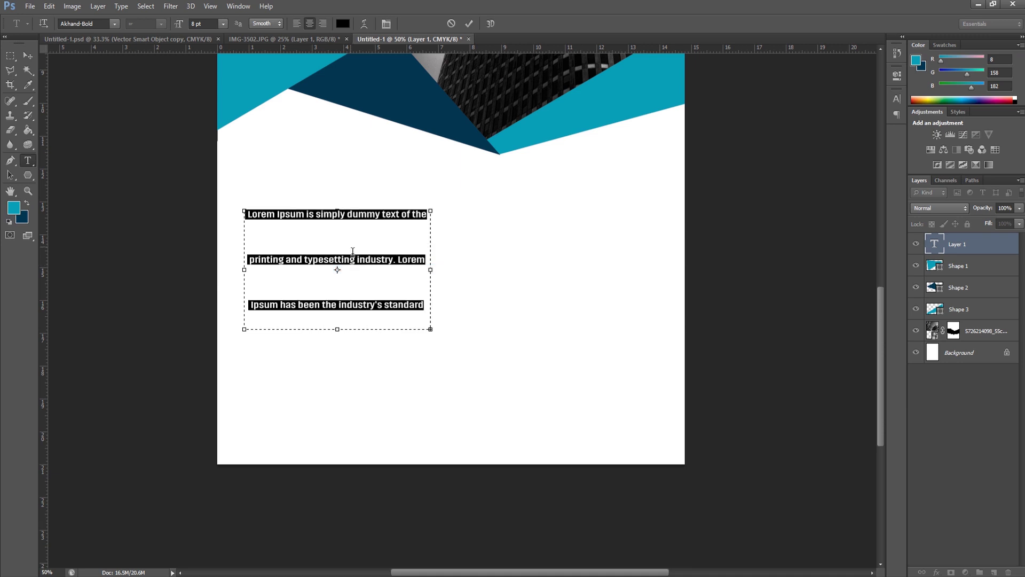
click(386, 24)
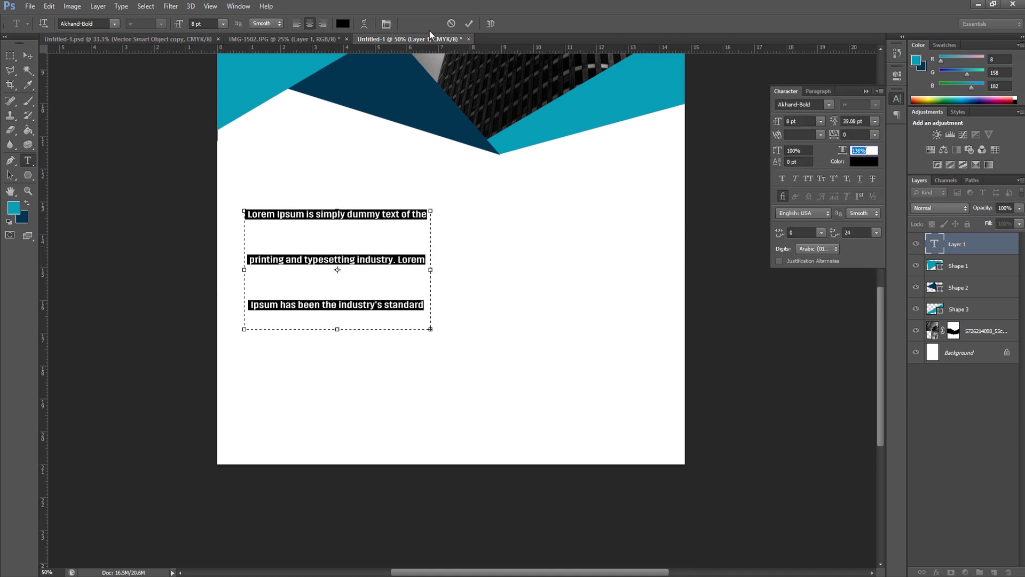
click(875, 121)
click(874, 135)
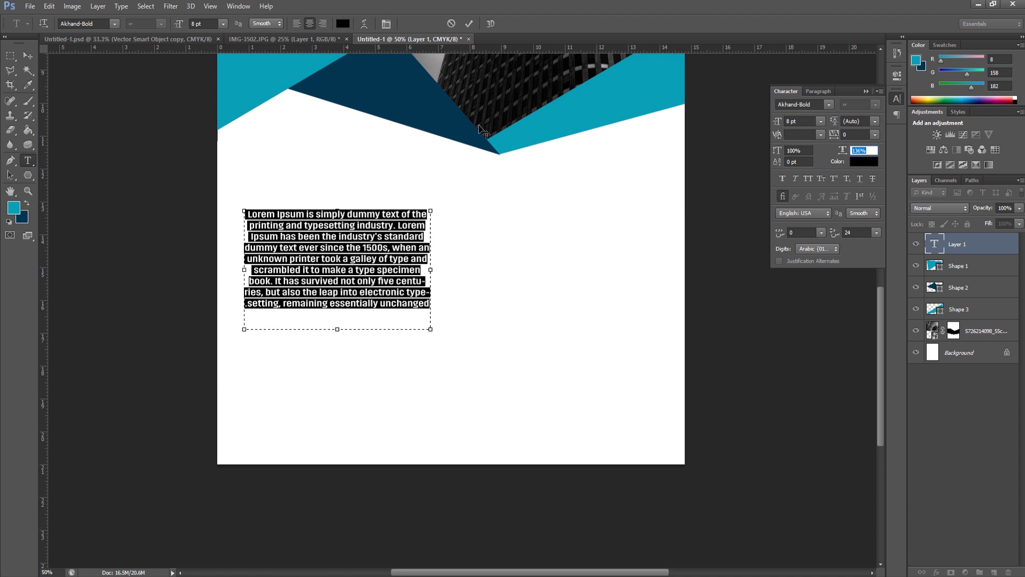
click(103, 27)
text(Arial)
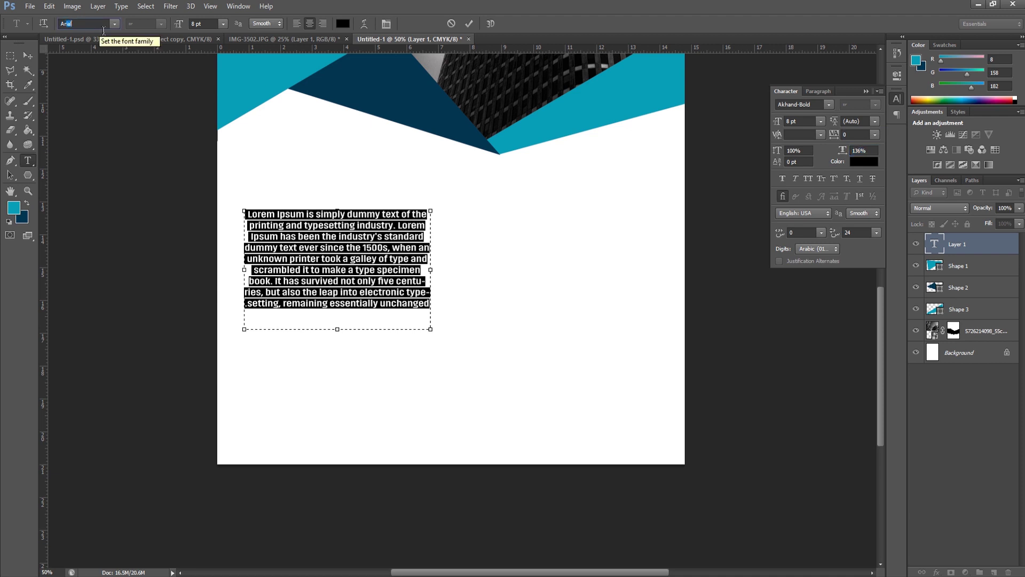
key(Return)
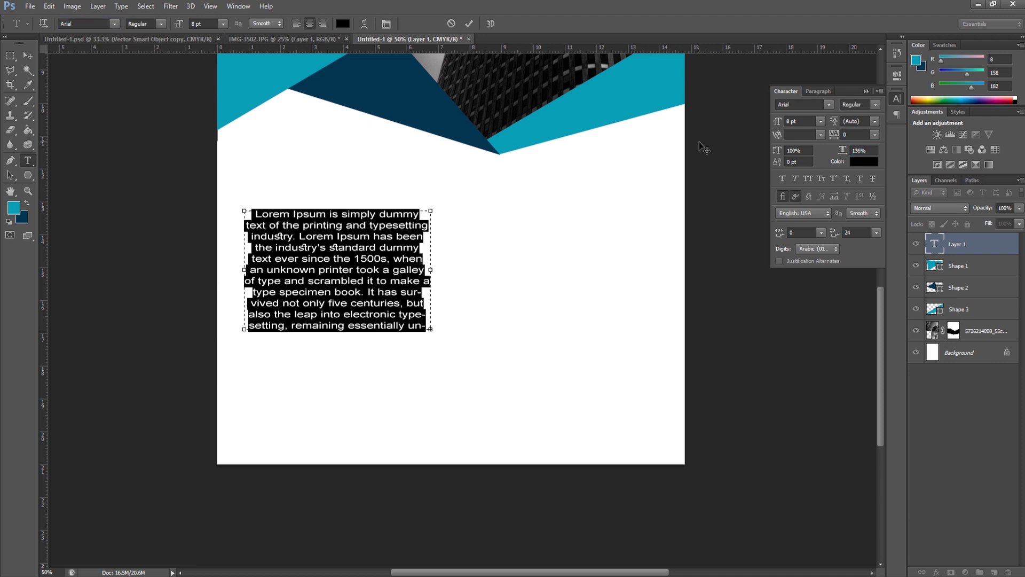
Set vertical scale to 100%, justify with last line left, and fit the box to the text.
click(859, 152)
text(100)
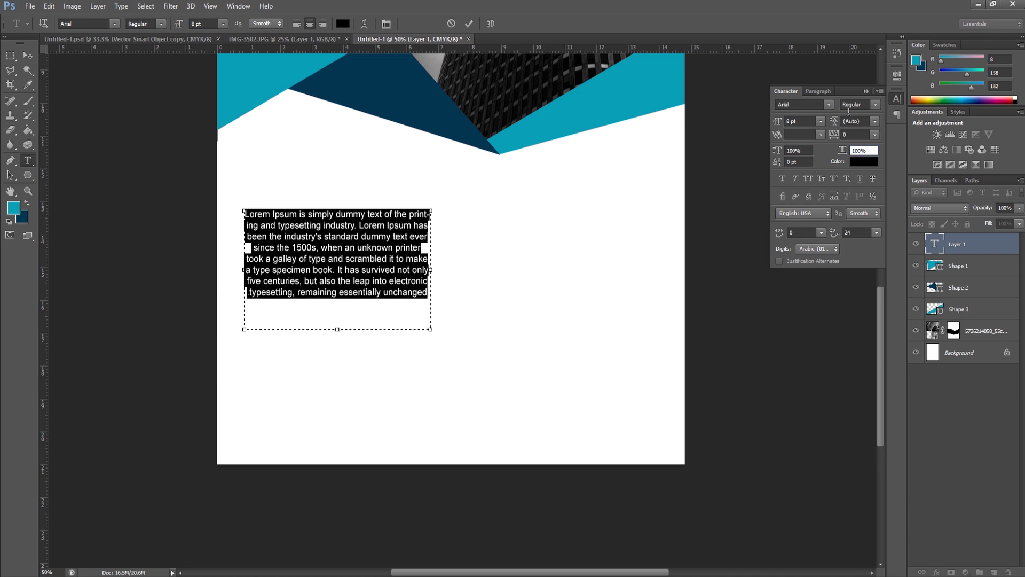
click(818, 91)
click(829, 107)
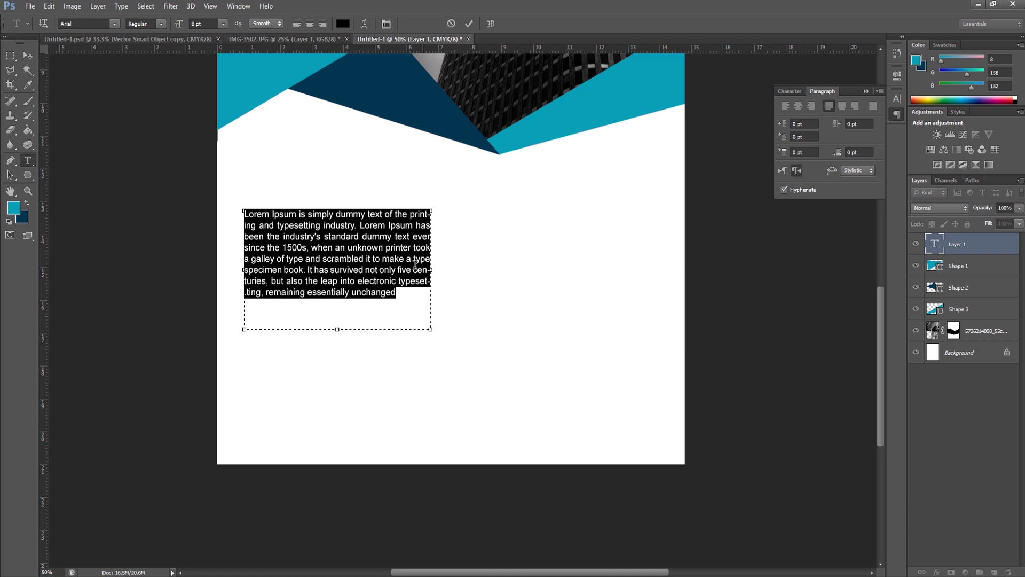
drag(347, 337, 344, 302)
click(16, 54)
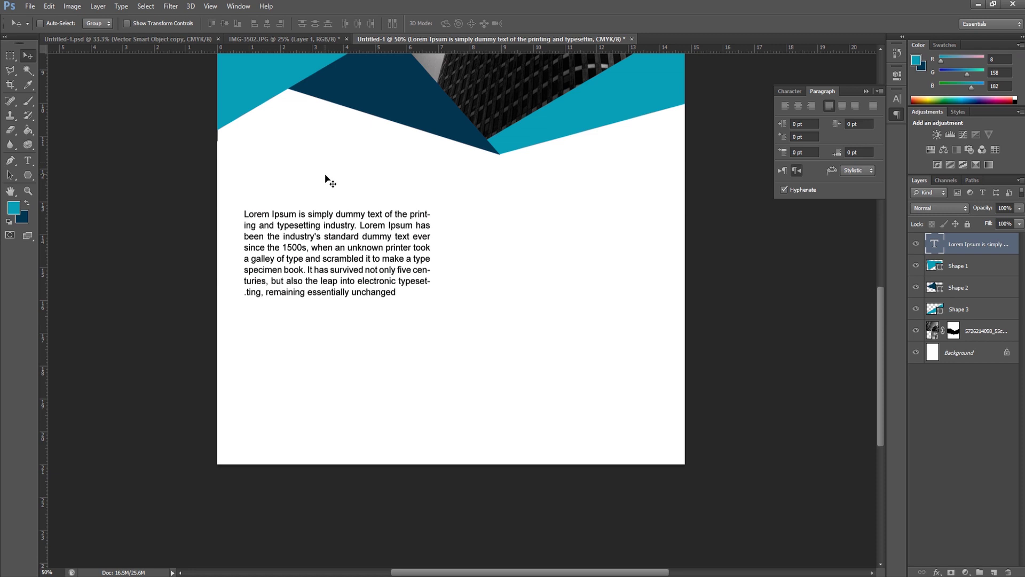
Copy the words 'Lorem Ipsum is simply' from the Word document.
click(28, 160)
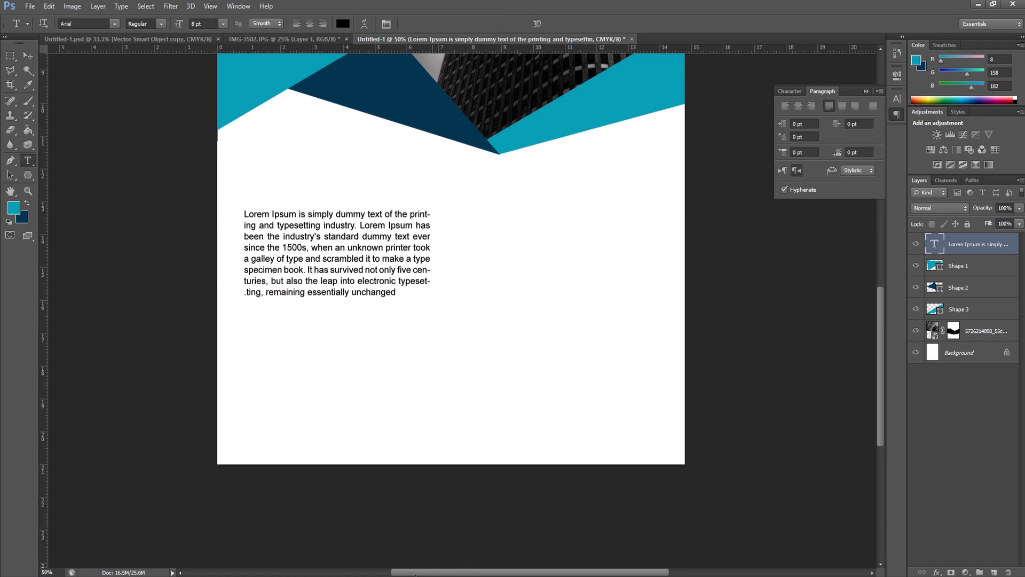
click(355, 184)
drag(353, 158, 433, 164)
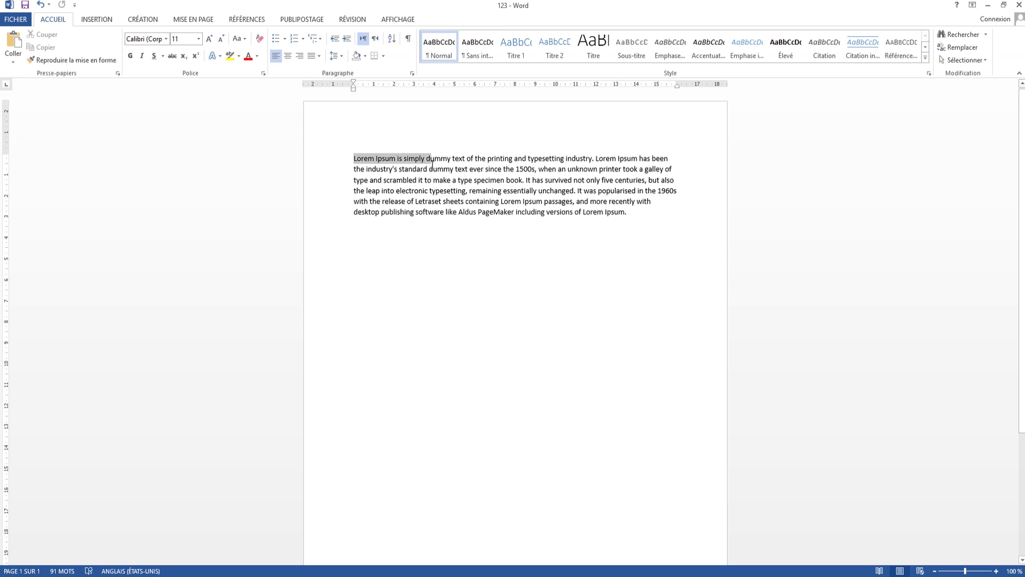
right_click(430, 163)
click(447, 176)
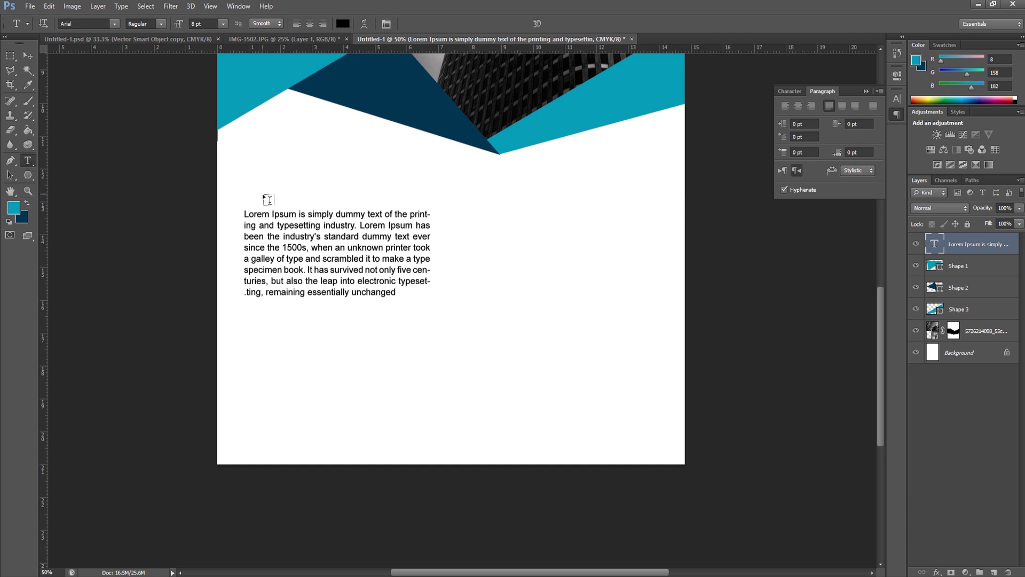
Paste 'Lorem Ipsum is simply' as a new text line above the paragraph.
click(268, 200)
right_click(266, 199)
click(298, 245)
key(ctrl+a)
drag(259, 239, 320, 244)
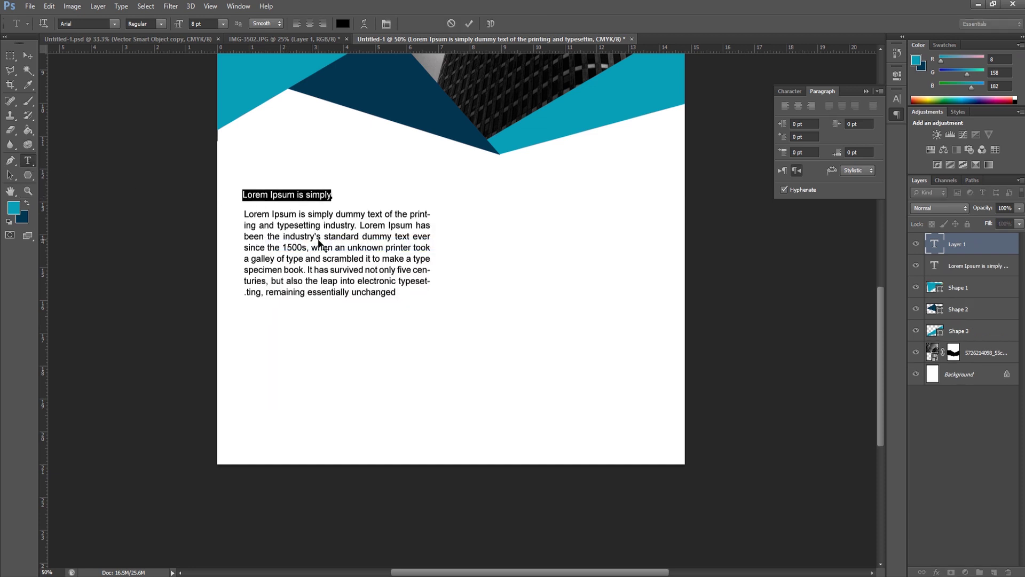
Style the heading in Akhand-Bold at 13 pt, coloured navy.
click(114, 24)
scroll(170, 107, up, 3)
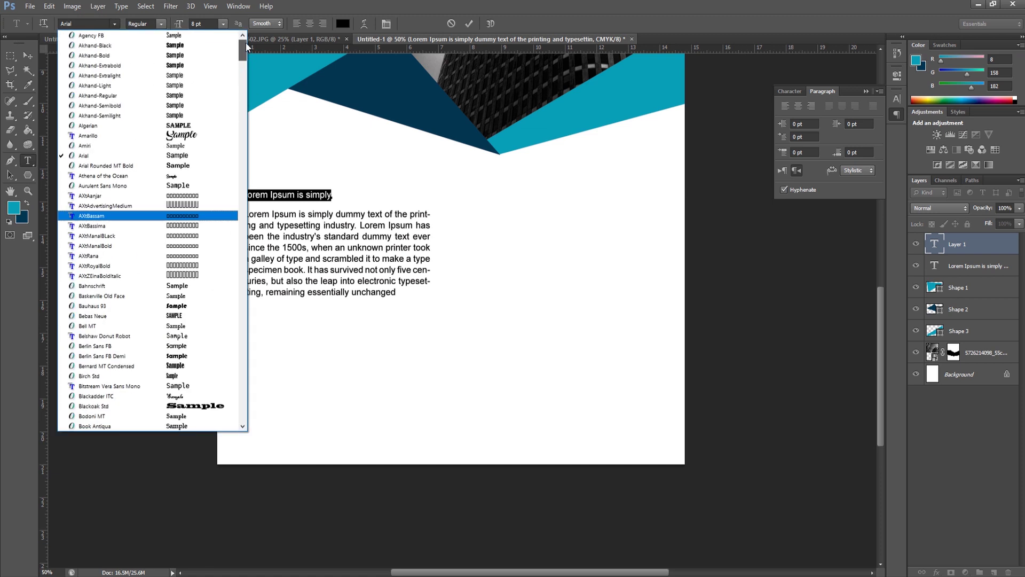
scroll(170, 61, up, 3)
click(170, 56)
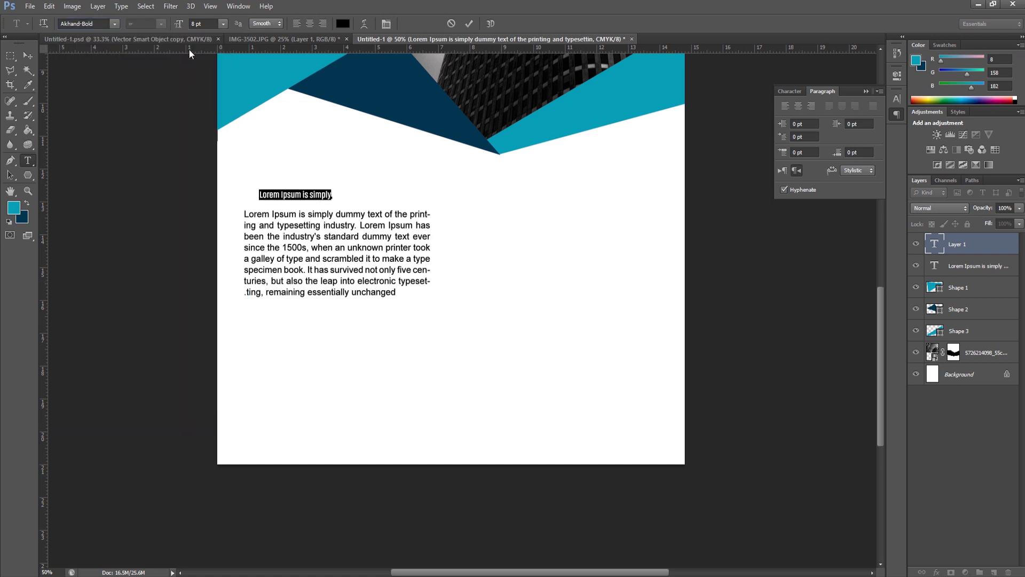
drag(186, 29, 302, 166)
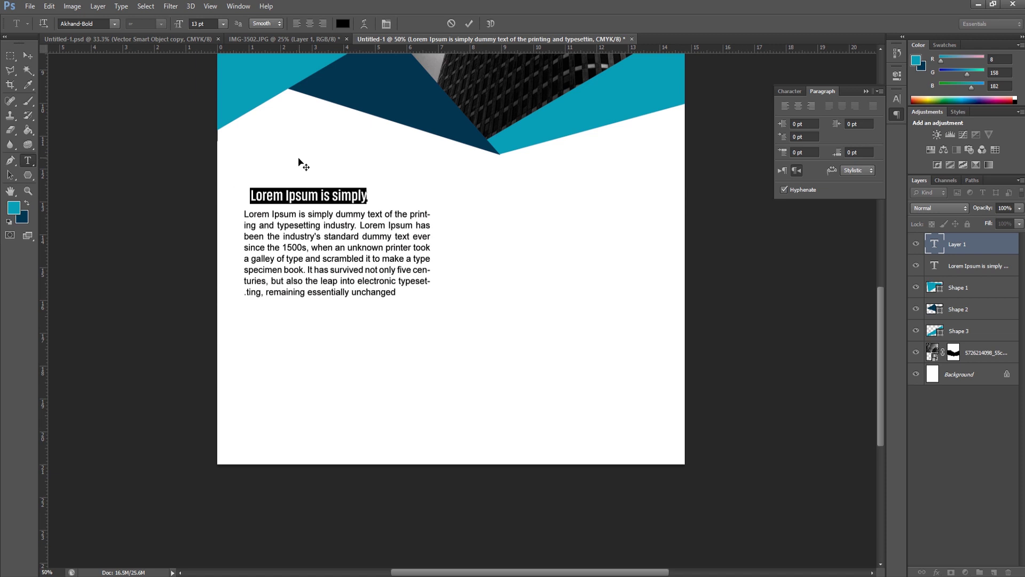
click(26, 203)
click(27, 55)
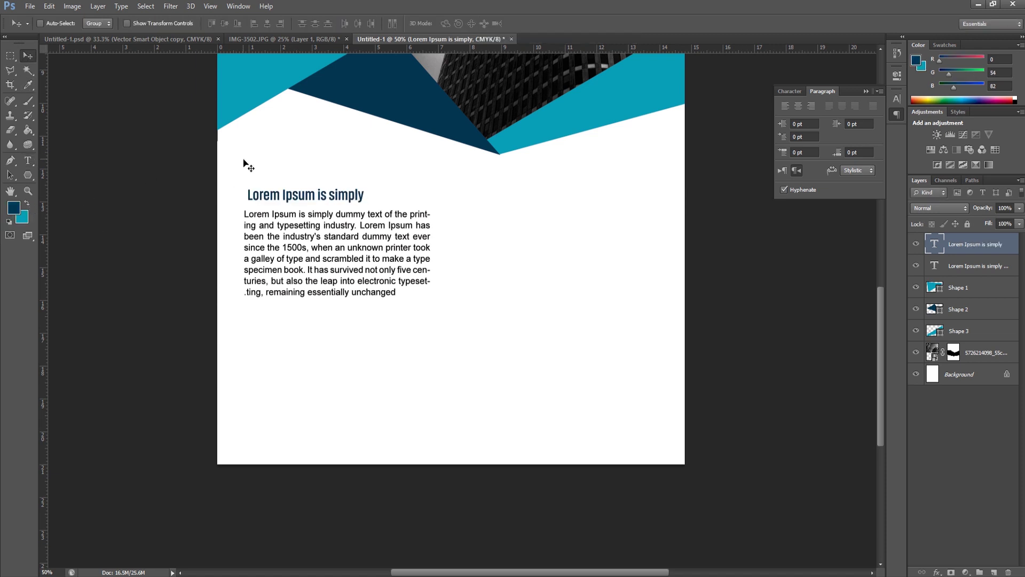
Recolour the heading teal and nudge it into line with the paragraph.
key(Left)
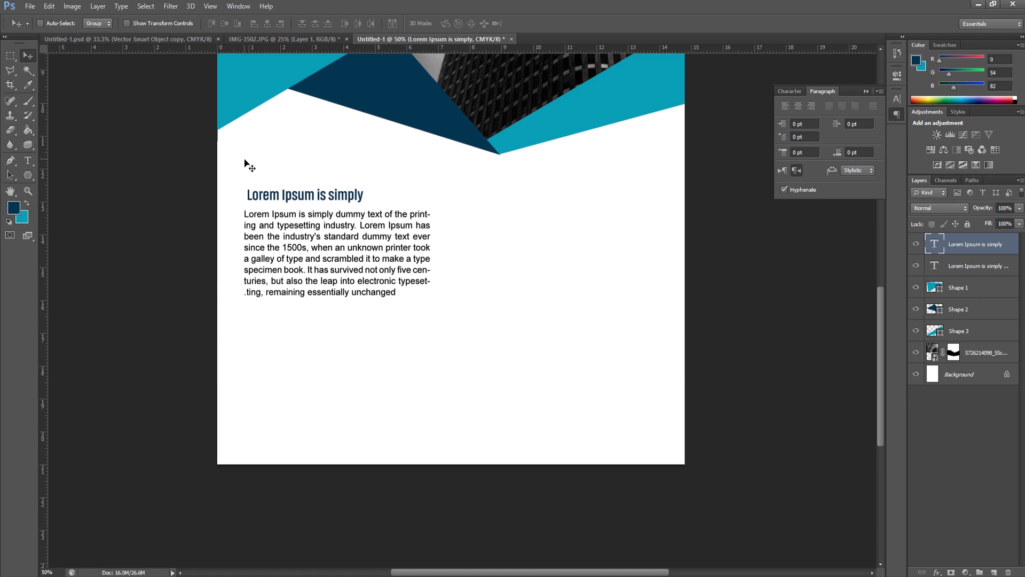
double_click(935, 248)
click(29, 203)
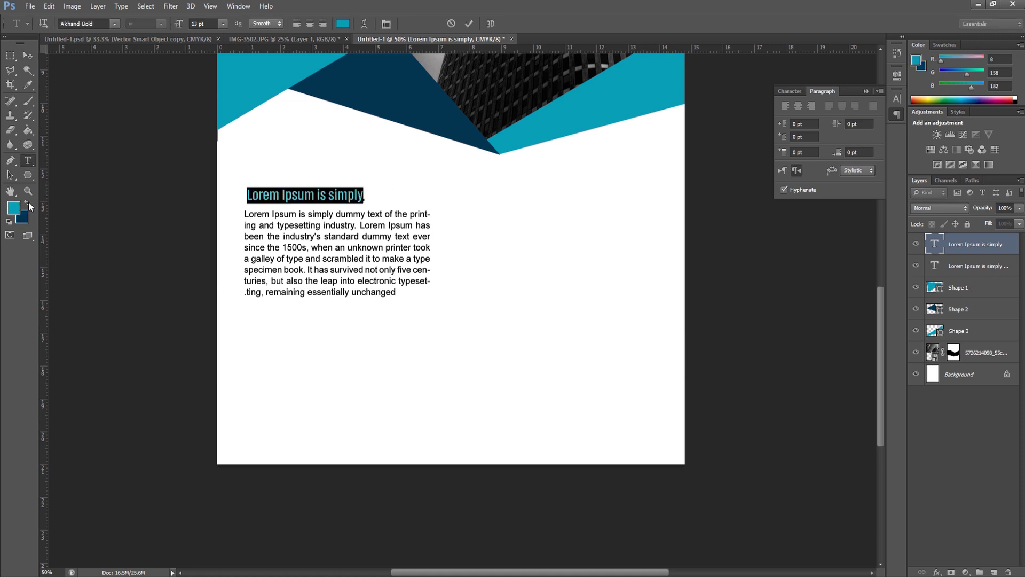
click(28, 54)
key(Down)
key(Down)
key(Down)
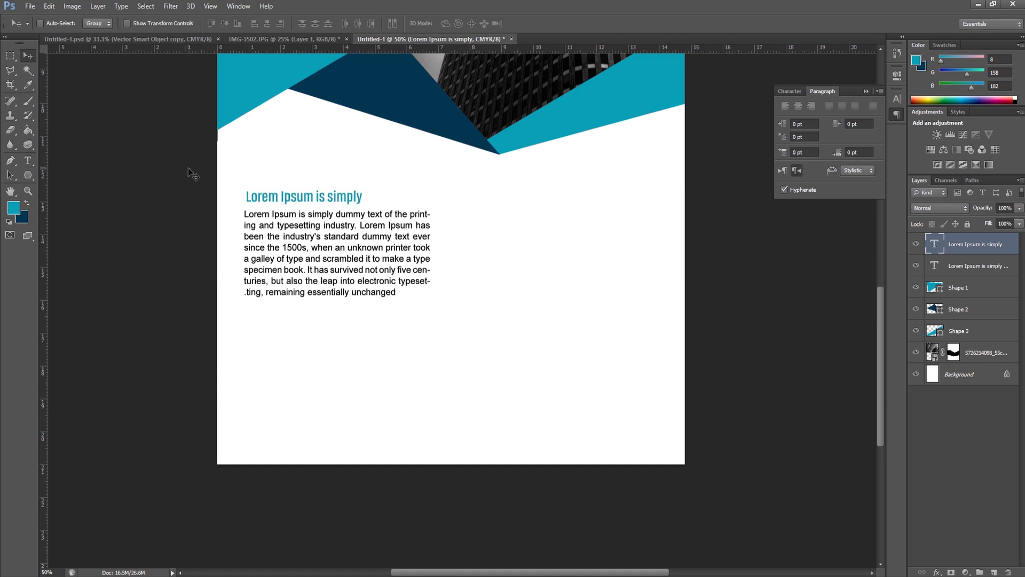
key(Right)
key(Right)
key(Right)
key(Right)
key(Right)
key(Right)
key(Right)
key(Right)
key(Right)
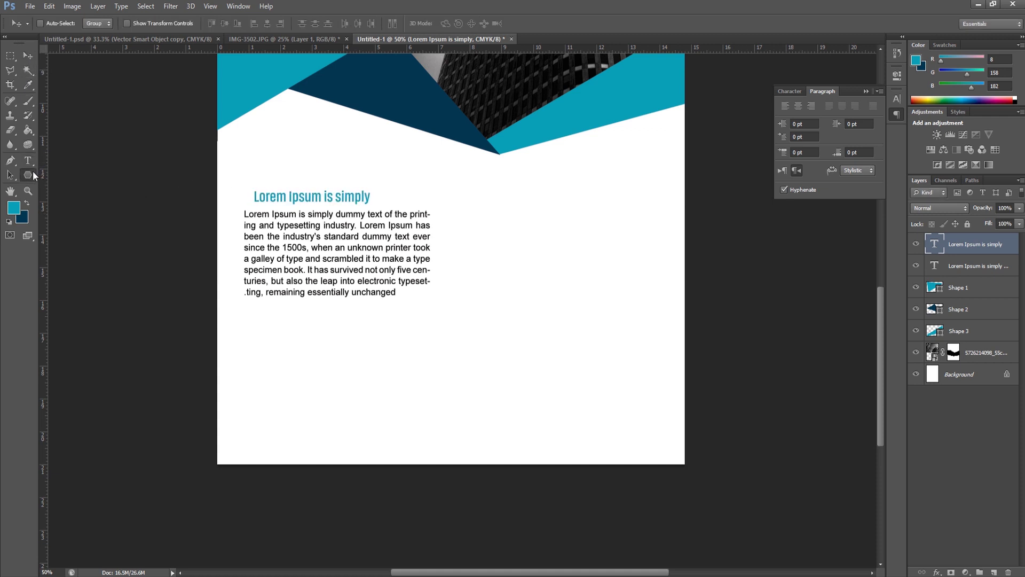
Draw a 22 px circle left of the heading and fill it with navy sampled from the canvas.
drag(28, 175, 62, 193)
click(59, 195)
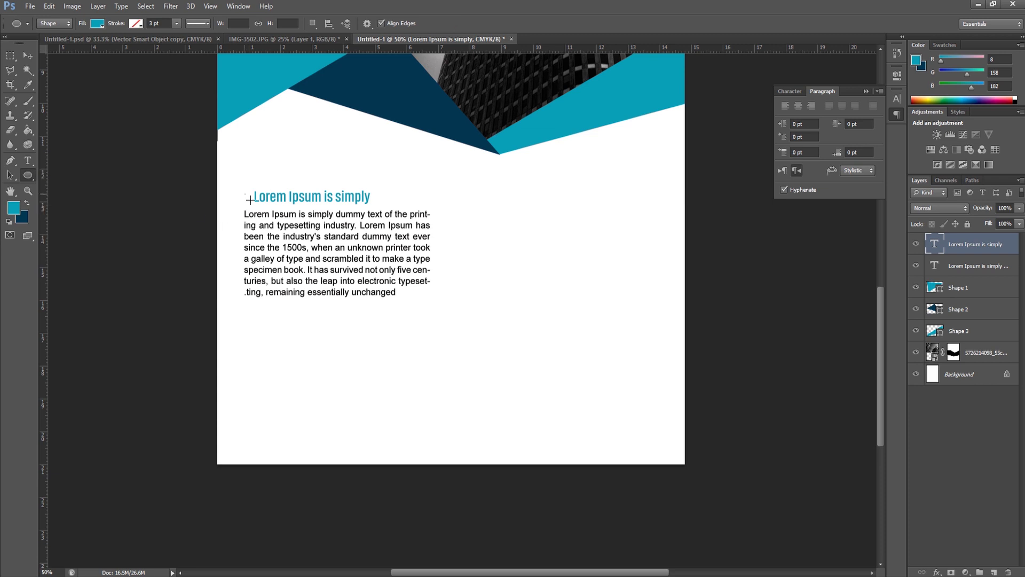
drag(245, 194, 251, 200)
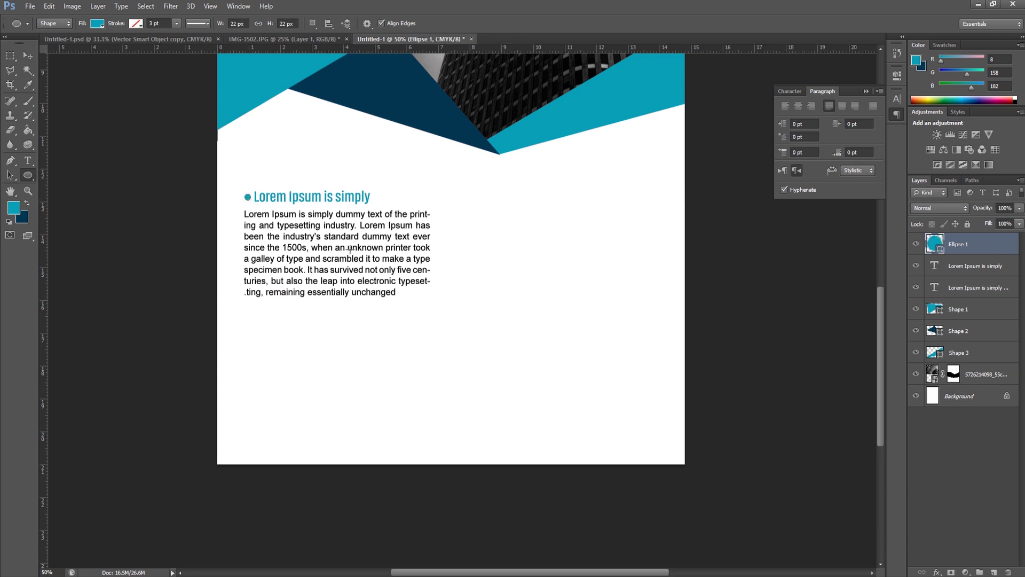
double_click(935, 245)
click(494, 149)
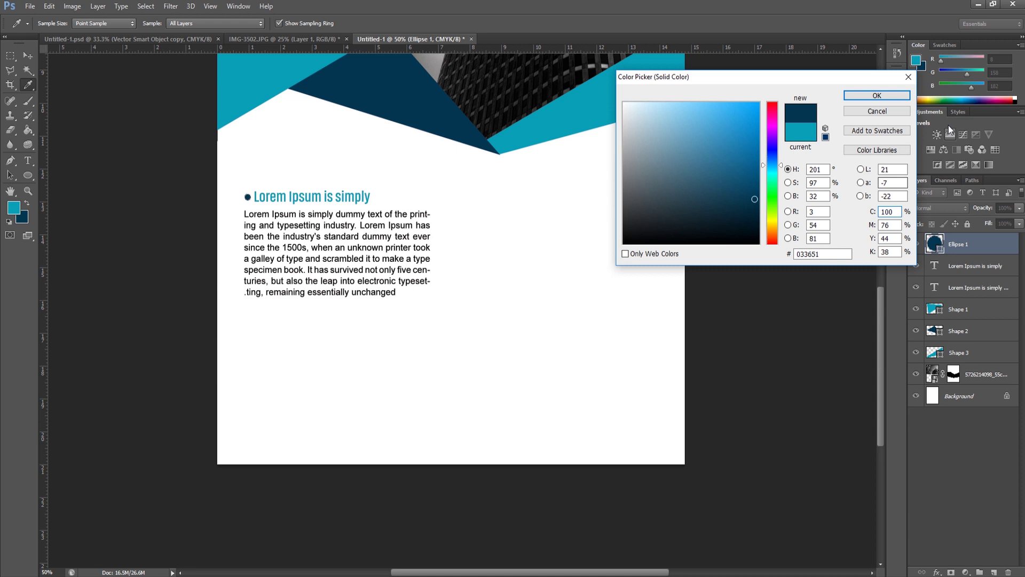
click(892, 94)
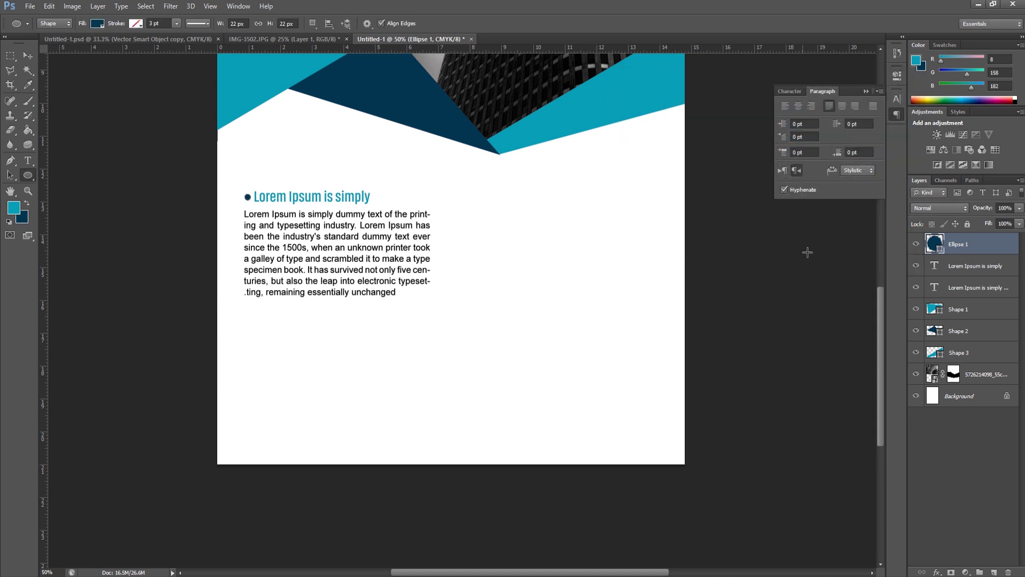
Select the dot, heading and body paragraph layers together for moving.
shift+click(987, 266)
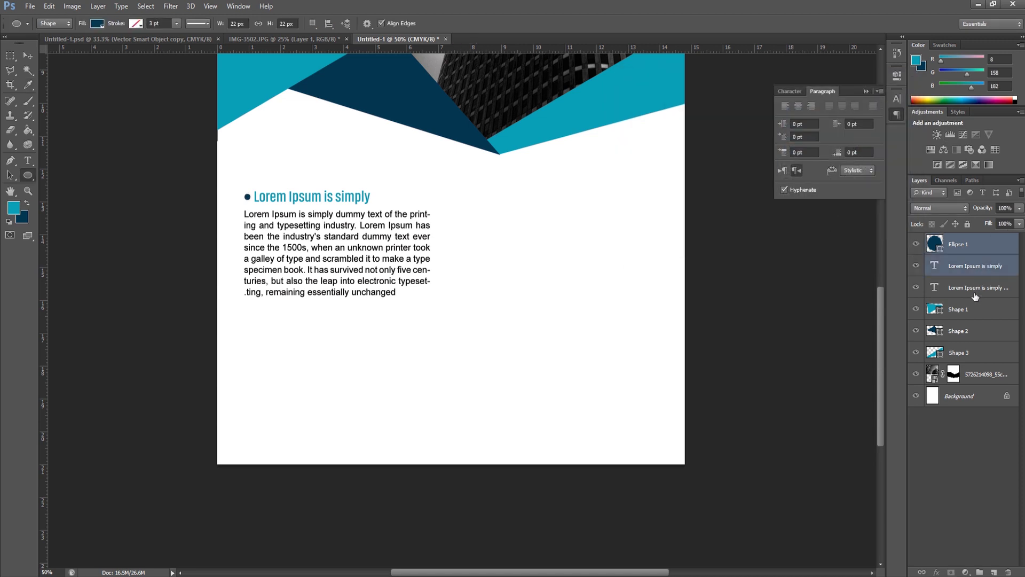
shift+click(975, 293)
click(31, 58)
Duplicate the dot-heading-paragraph block below and trim the copied paragraph to end at 'specimen book,'.
drag(324, 230, 337, 331)
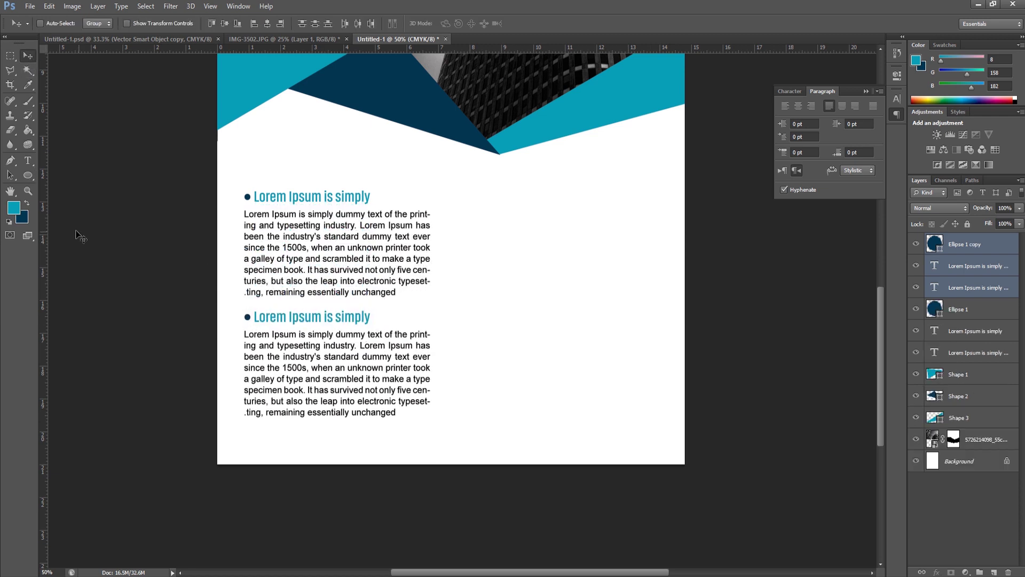
key(t)
click(359, 380)
mouse_move(406, 418)
mouse_down()
mouse_move(293, 395)
mouse_move(302, 395)
mouse_up()
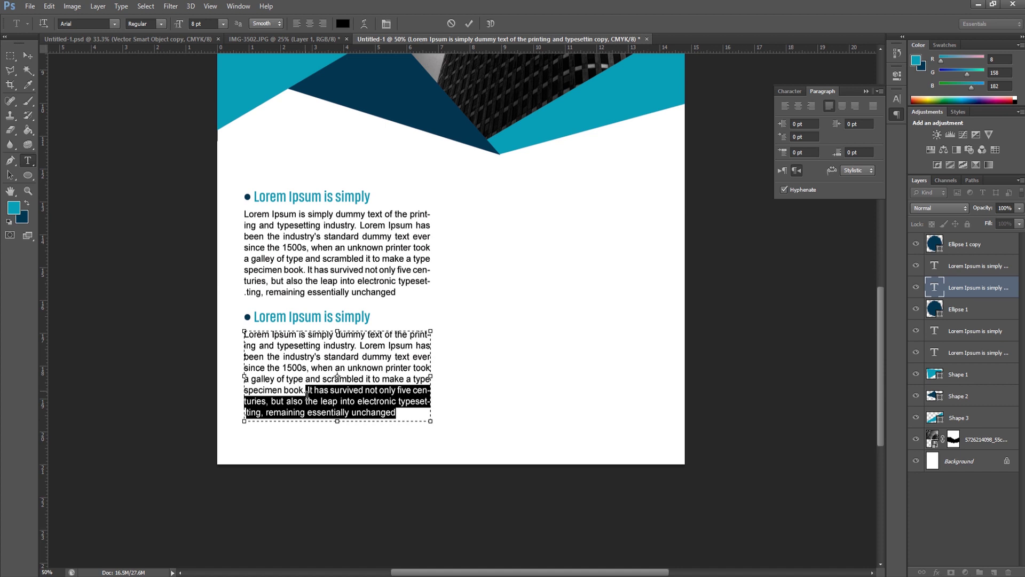
key(BackSpace)
drag(338, 422, 338, 401)
triple_click(331, 372)
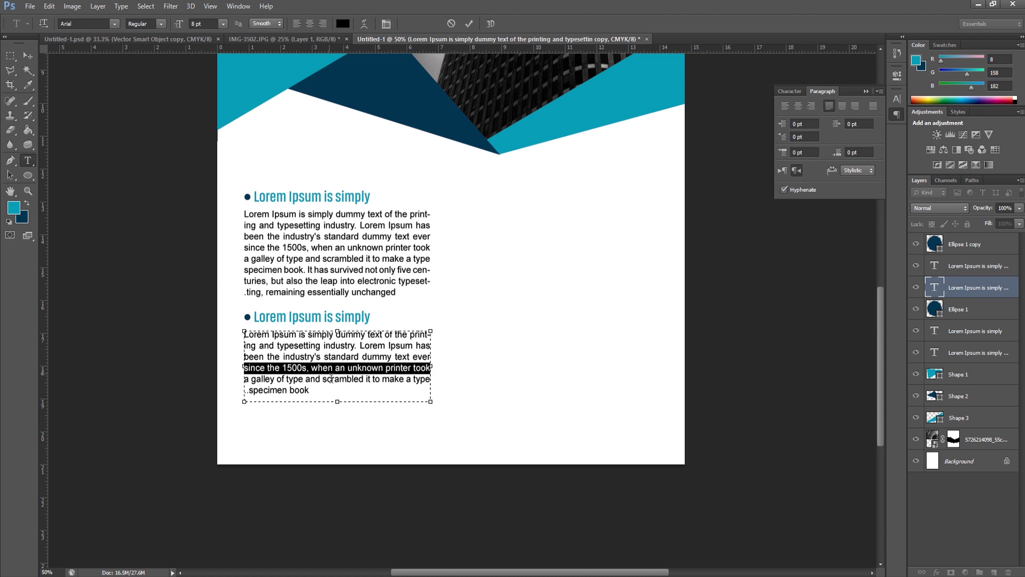
click(331, 378)
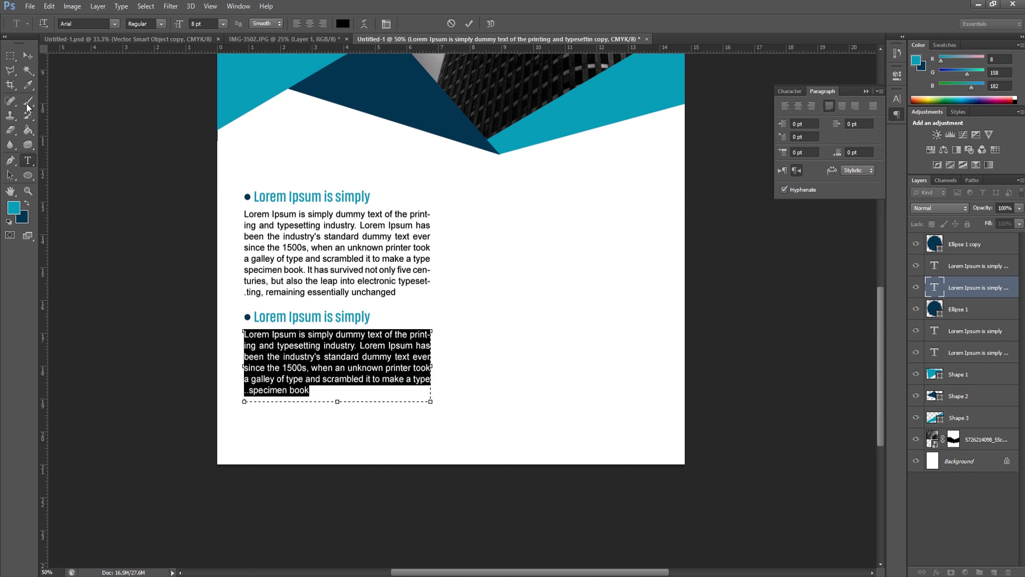
click(27, 56)
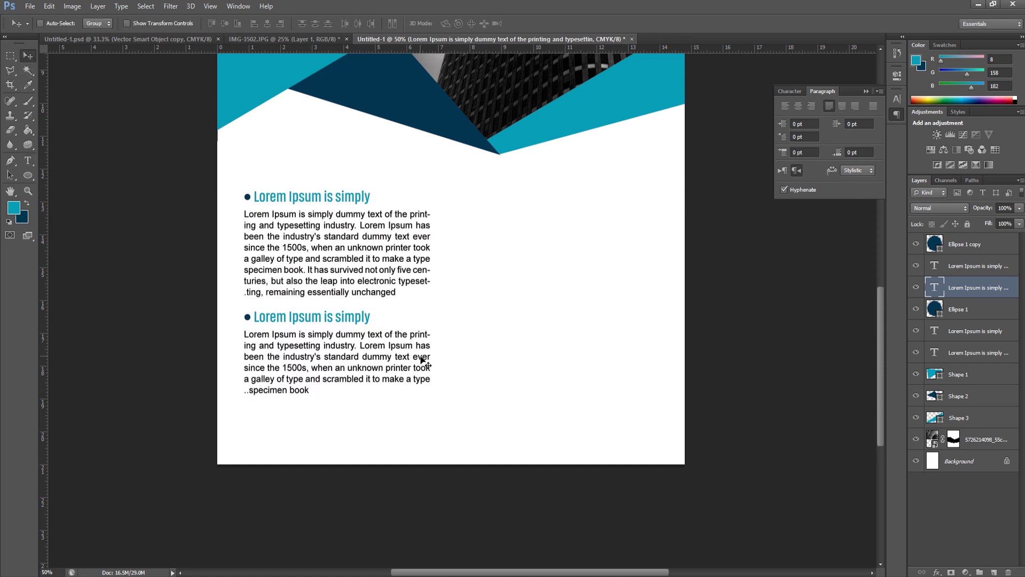
Alt-drag a copy of the shortened paragraph into the right-hand column.
drag(340, 340, 547, 255)
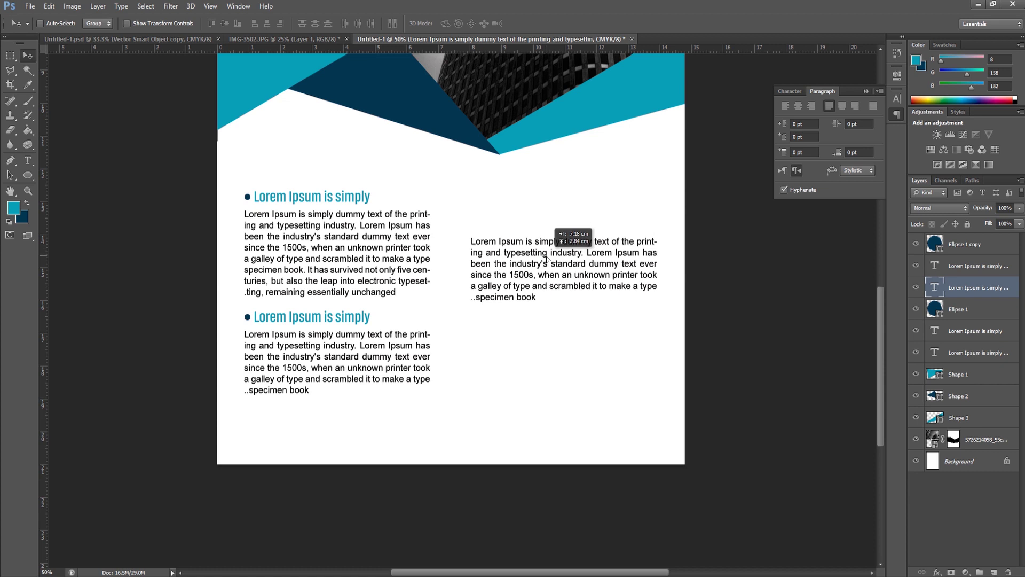
drag(546, 253, 546, 256)
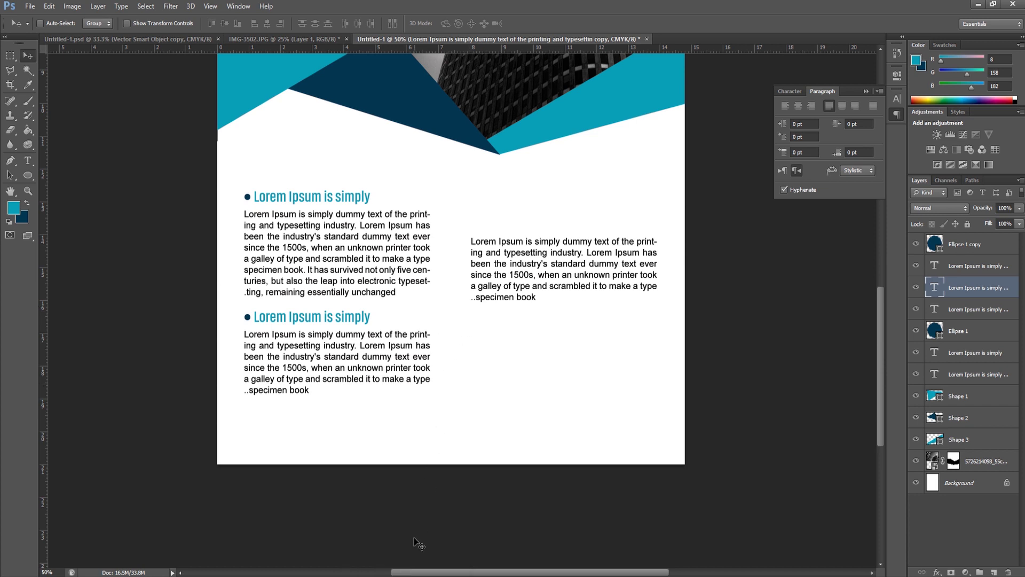
click(421, 570)
Copy the opening words of the text from Word.
click(362, 169)
drag(360, 160, 552, 160)
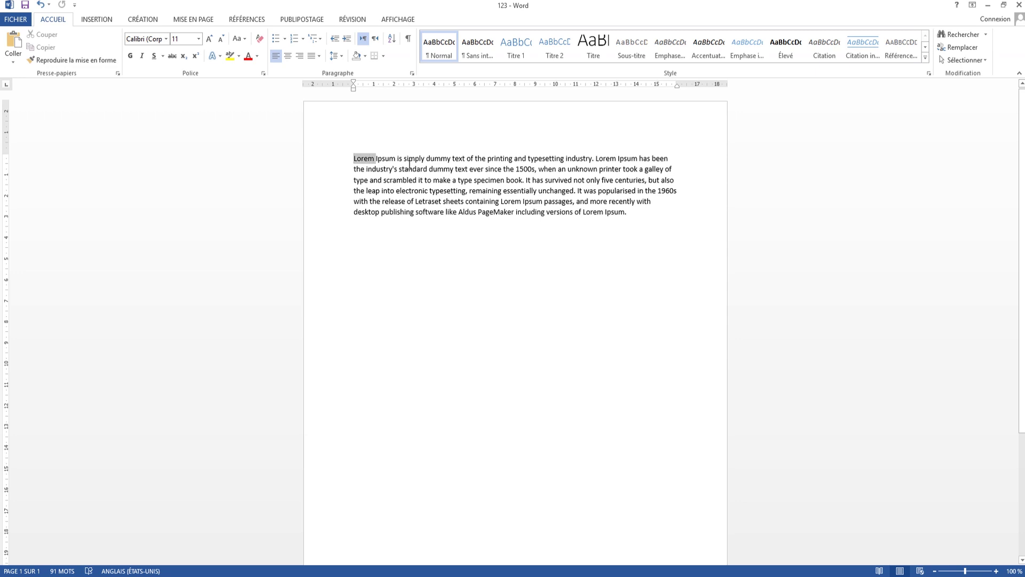
right_click(584, 156)
click(592, 175)
click(365, 573)
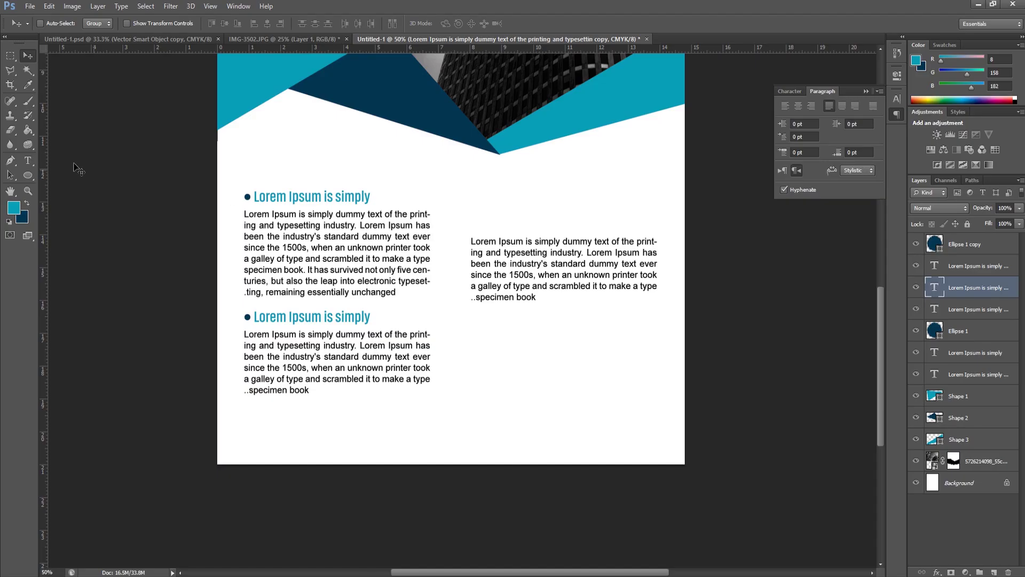
Paste the copied words into a new text box above the right-column paragraph.
click(27, 159)
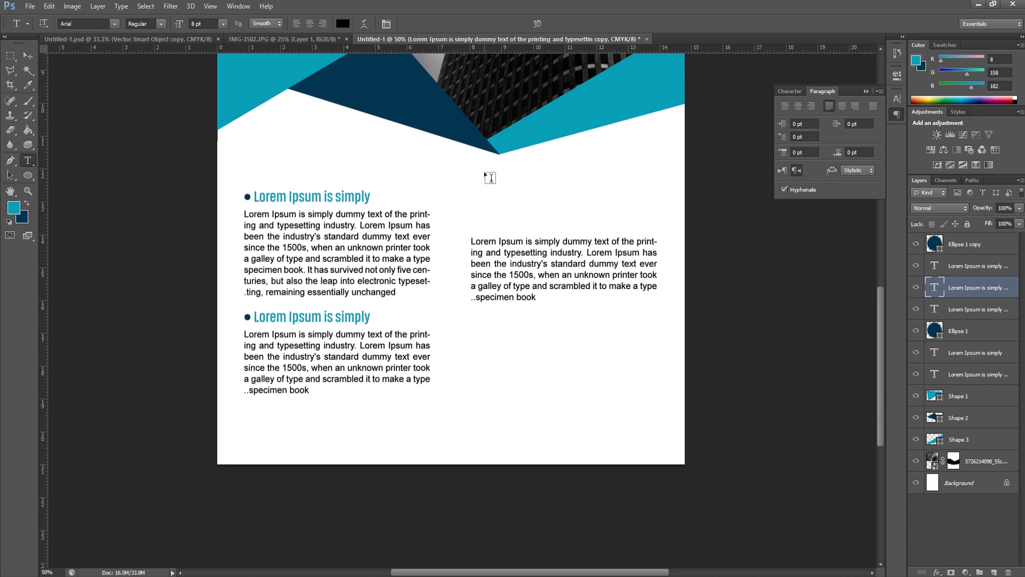
drag(471, 173, 657, 225)
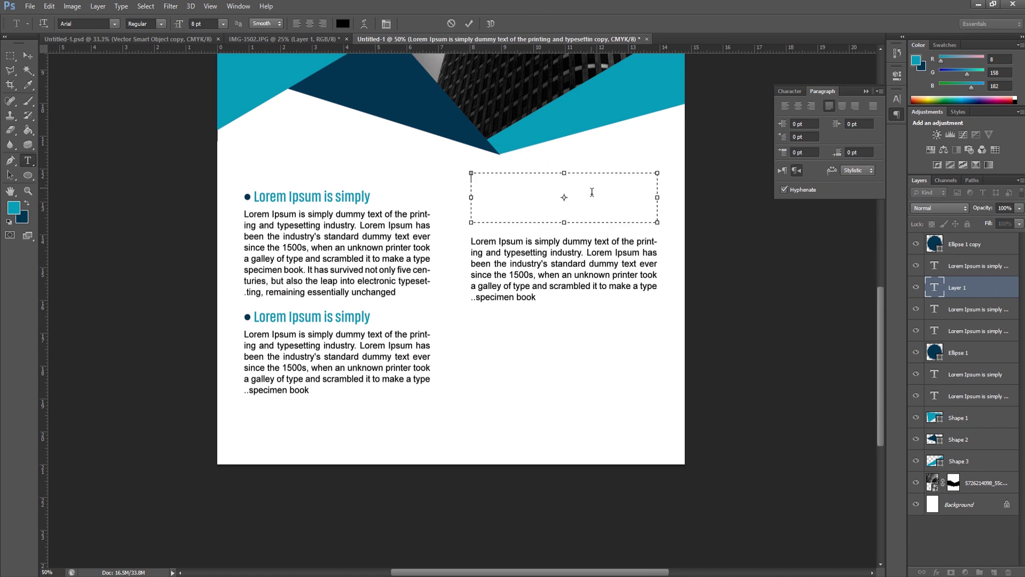
right_click(592, 192)
click(601, 243)
key(ctrl+shift+Left)
key(ctrl+shift+Left)
key(ctrl+shift+Left)
key(shift+Up)
Set the heading in Akhand-Bold 14 pt and break it into three lines.
click(114, 26)
scroll(137, 59, up, 3)
scroll(137, 59, up, 2)
click(137, 56)
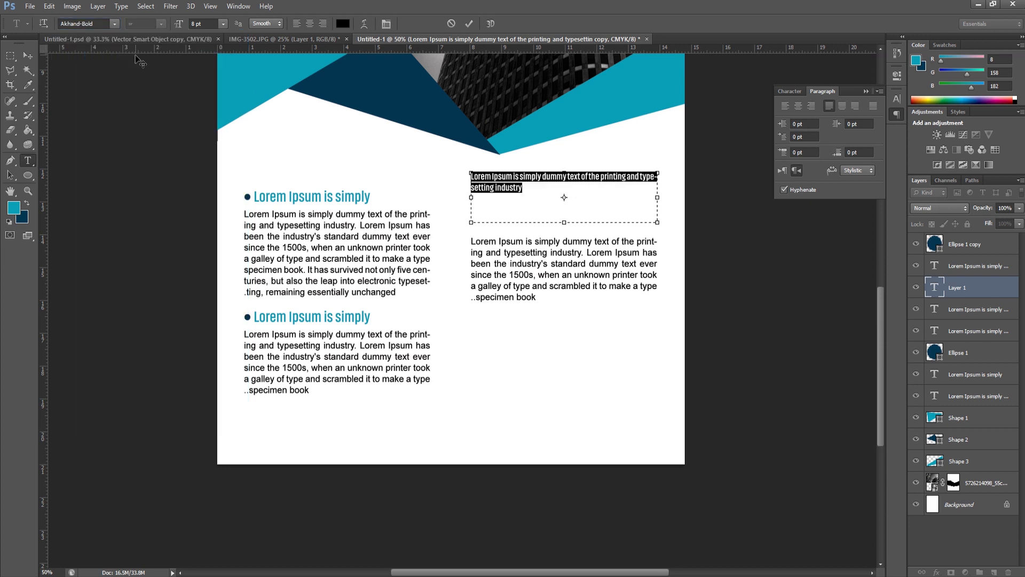
click(196, 27)
key(Up)
key(Up)
key(Up)
key(Up)
key(Up)
key(Up)
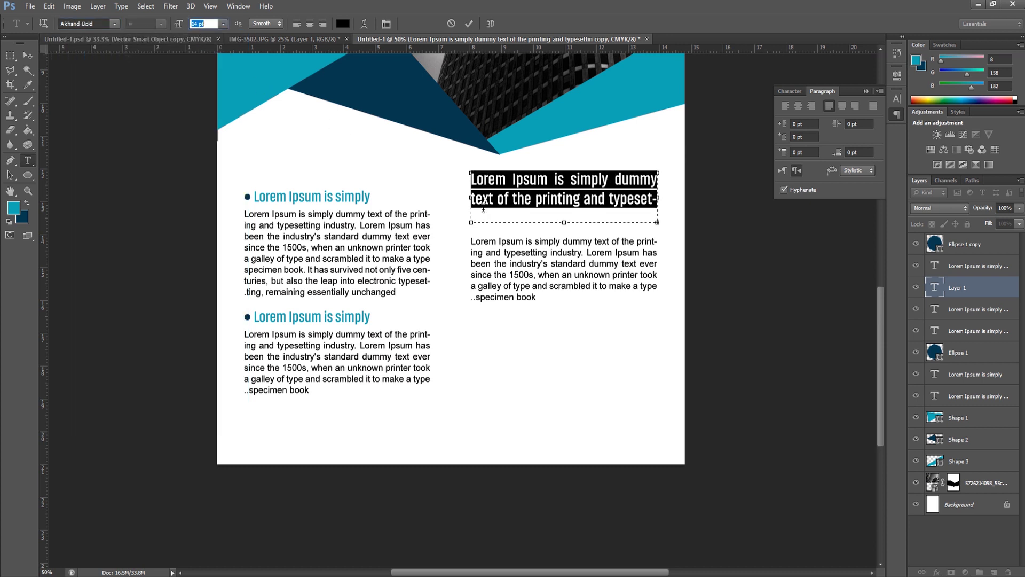
drag(571, 230, 569, 235)
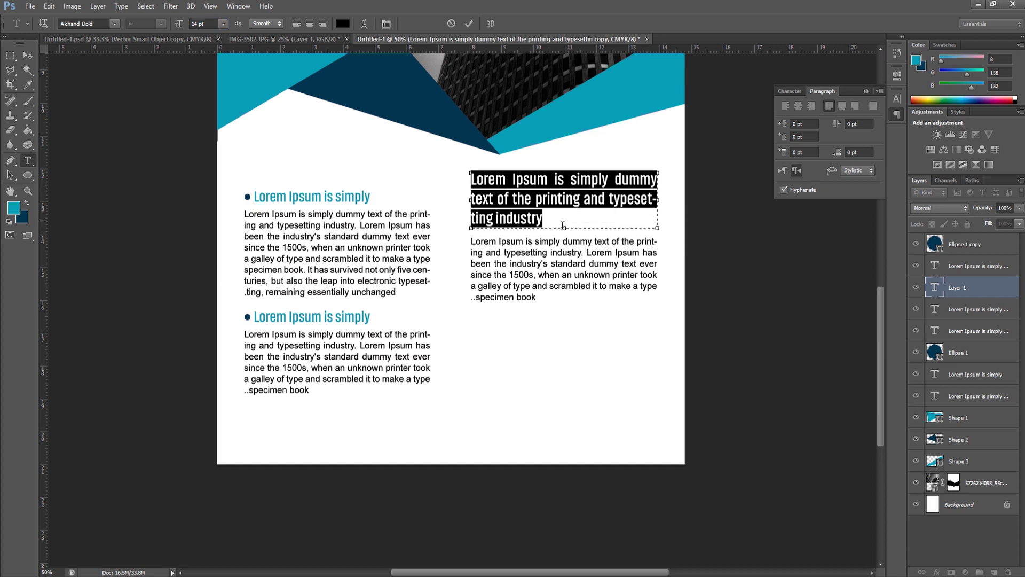
click(611, 202)
key(Return)
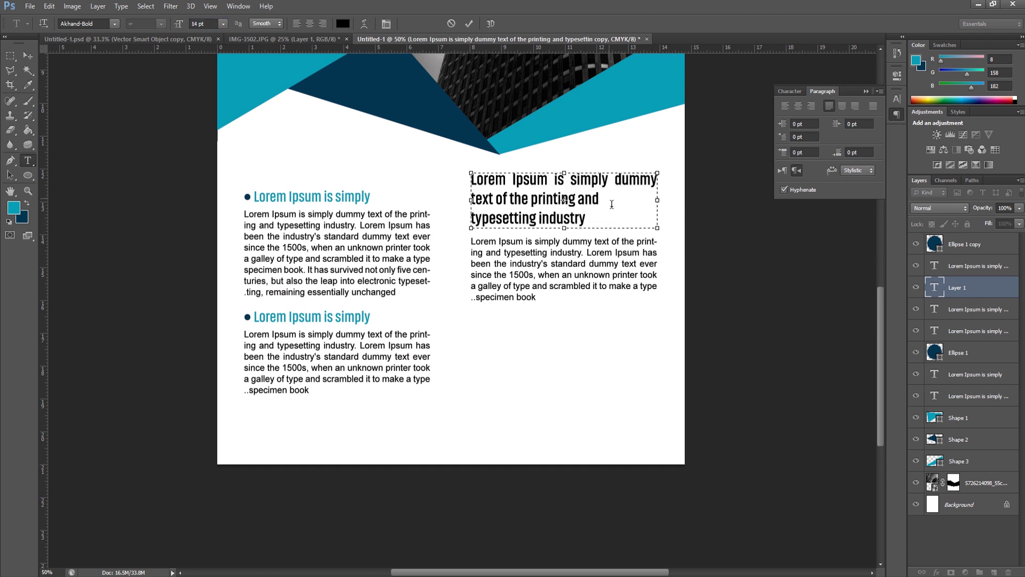
key(Return)
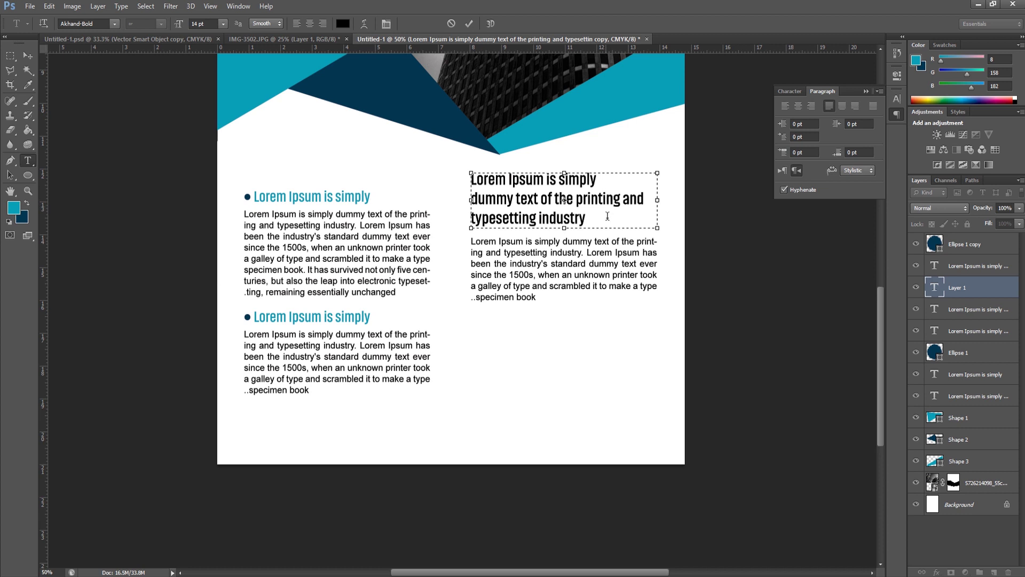
Colour the heading teal and tighten its leading to 14 pt.
key(ctrl+a)
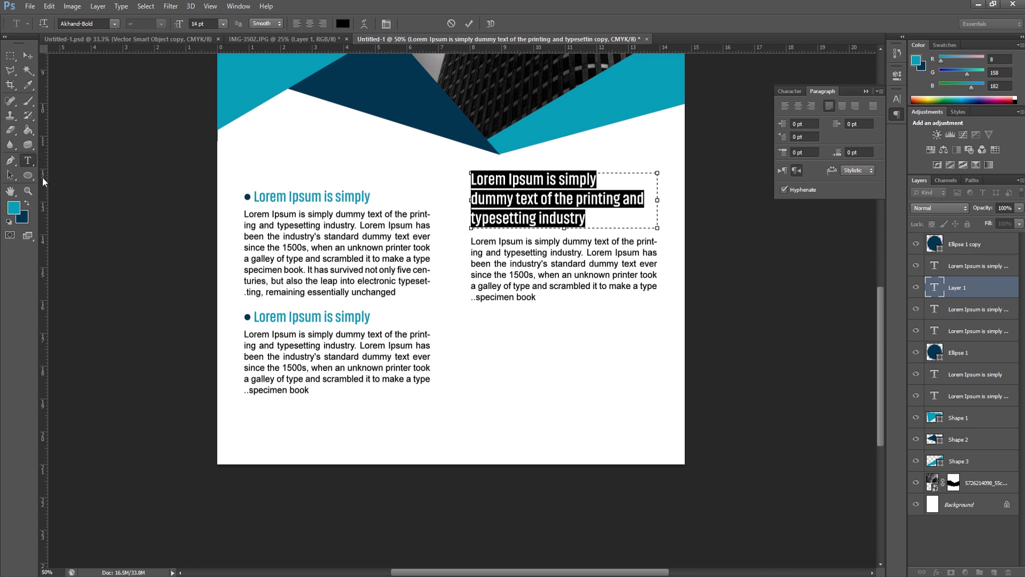
click(25, 55)
click(275, 39)
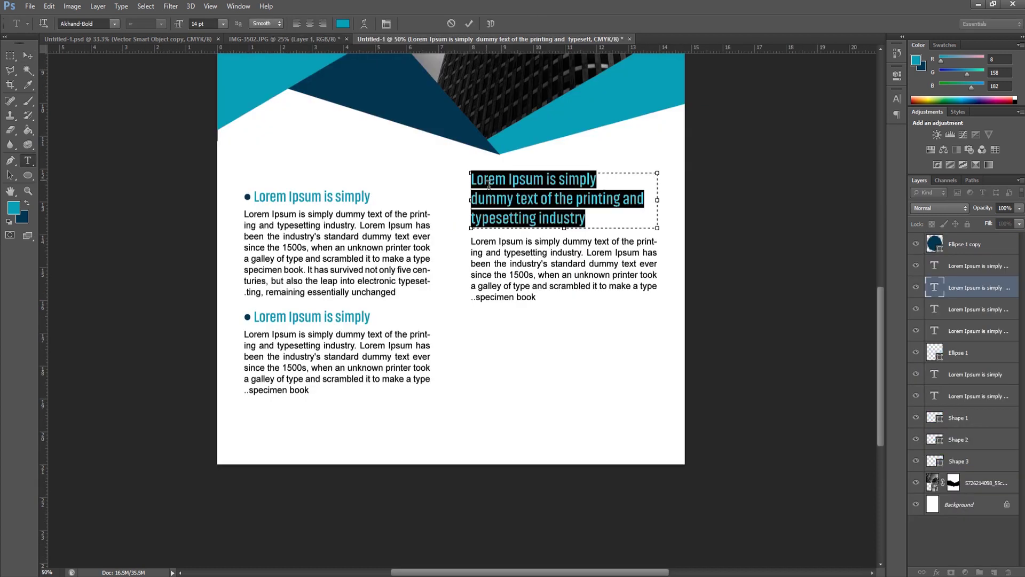
click(386, 24)
click(854, 122)
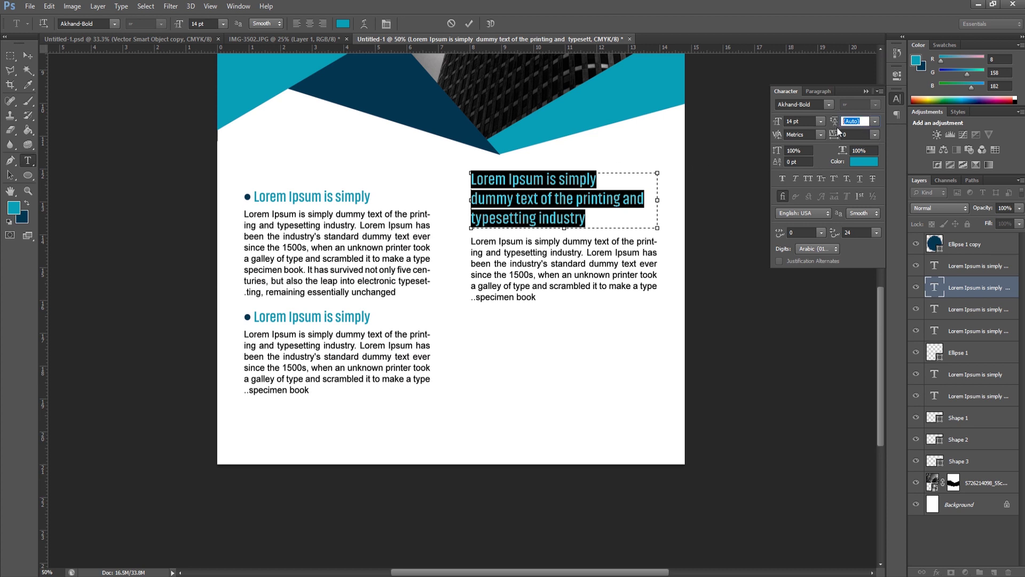
drag(837, 126, 844, 129)
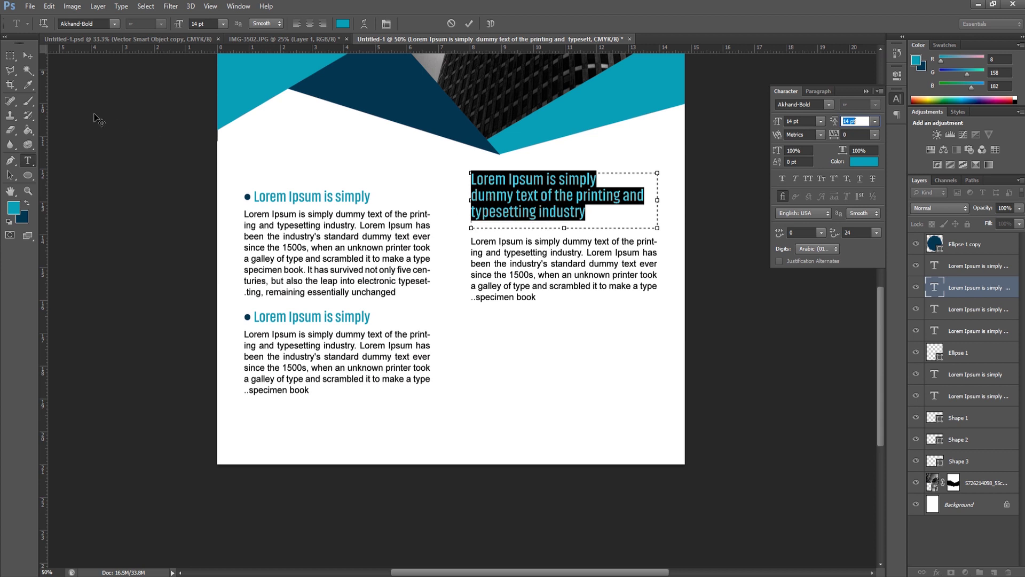
drag(571, 235, 572, 230)
click(37, 59)
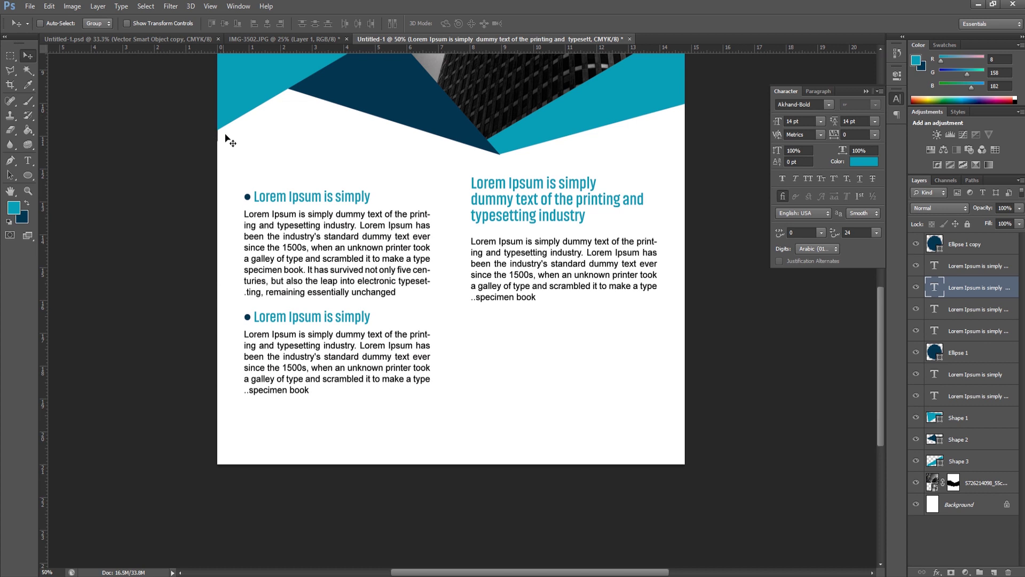
Right-align the three-line heading.
click(28, 160)
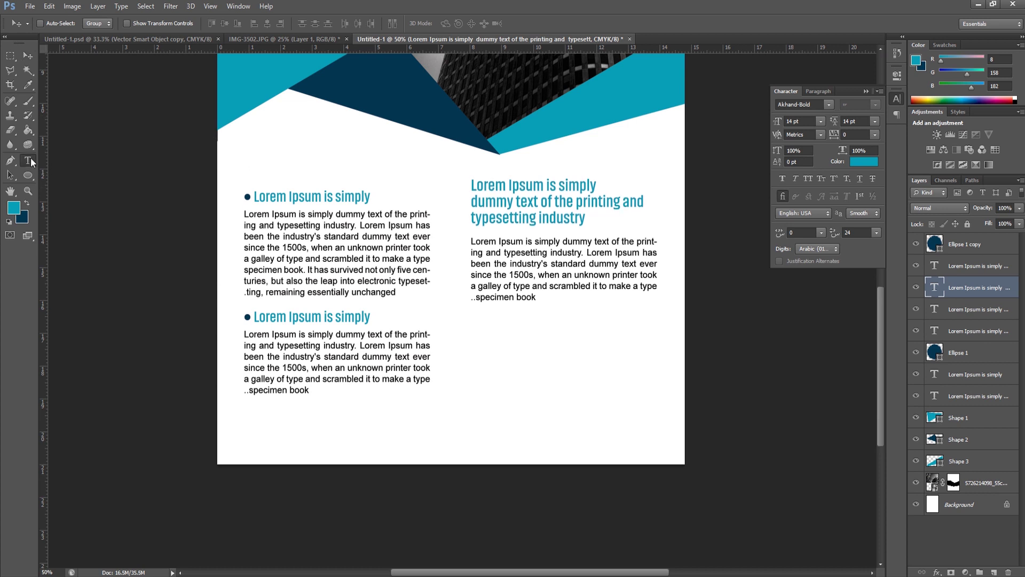
triple_click(584, 207)
key(ctrl+a)
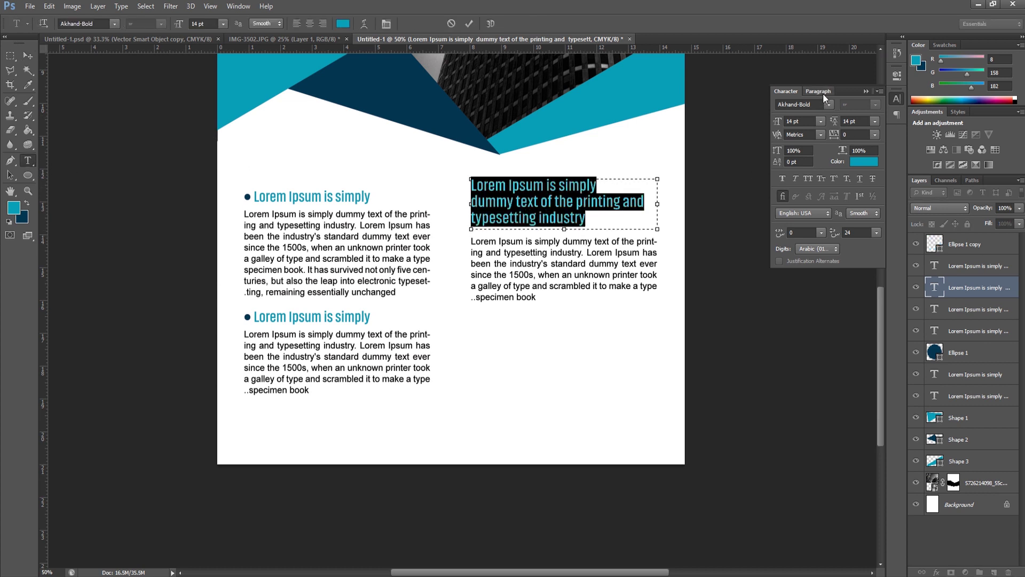
click(818, 91)
click(856, 105)
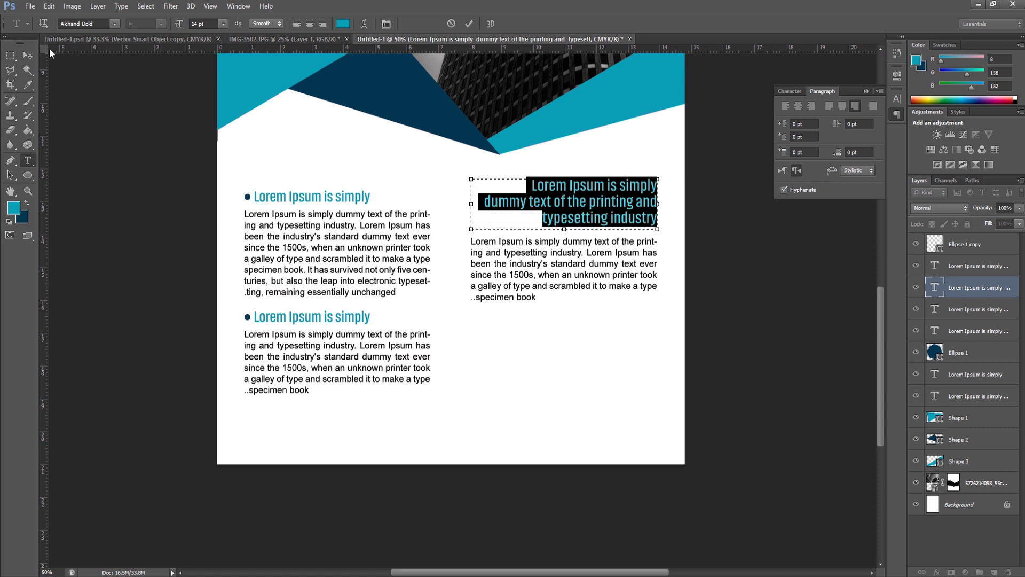
click(34, 56)
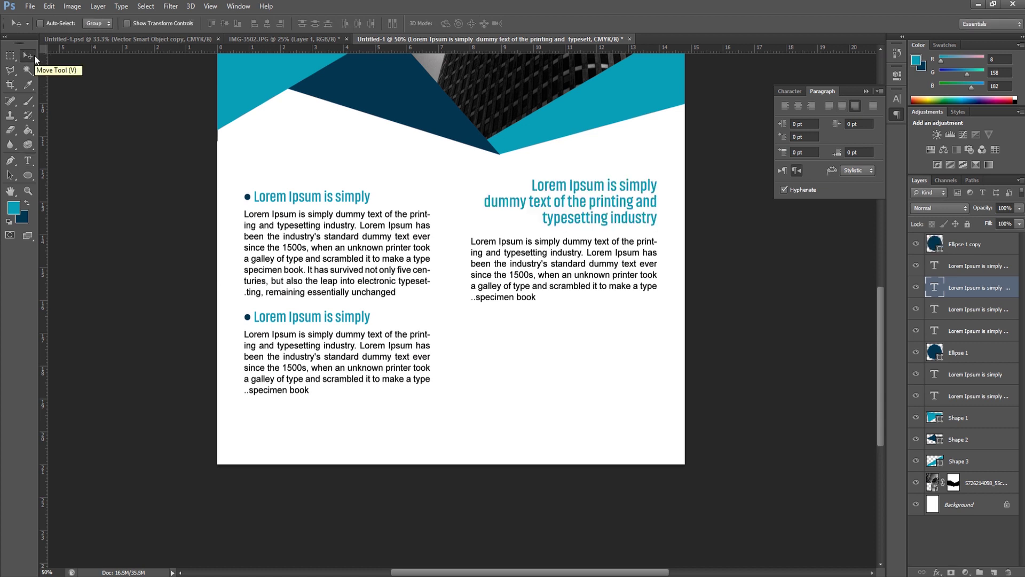
Draw a rectangle bar across the bottom of the flyer page.
scroll(35, 58, down, 3)
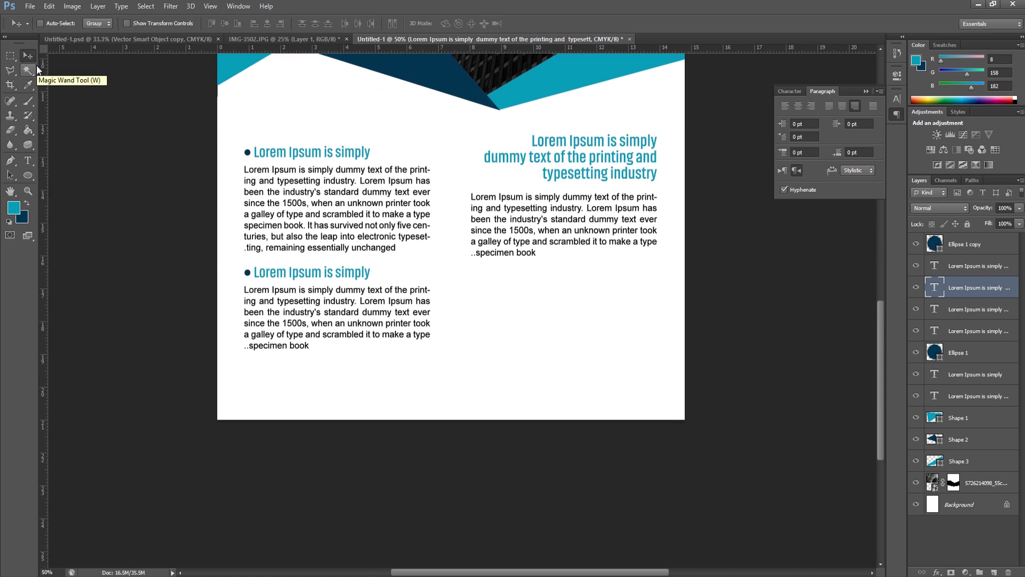
right_click(28, 175)
click(64, 173)
click(1003, 263)
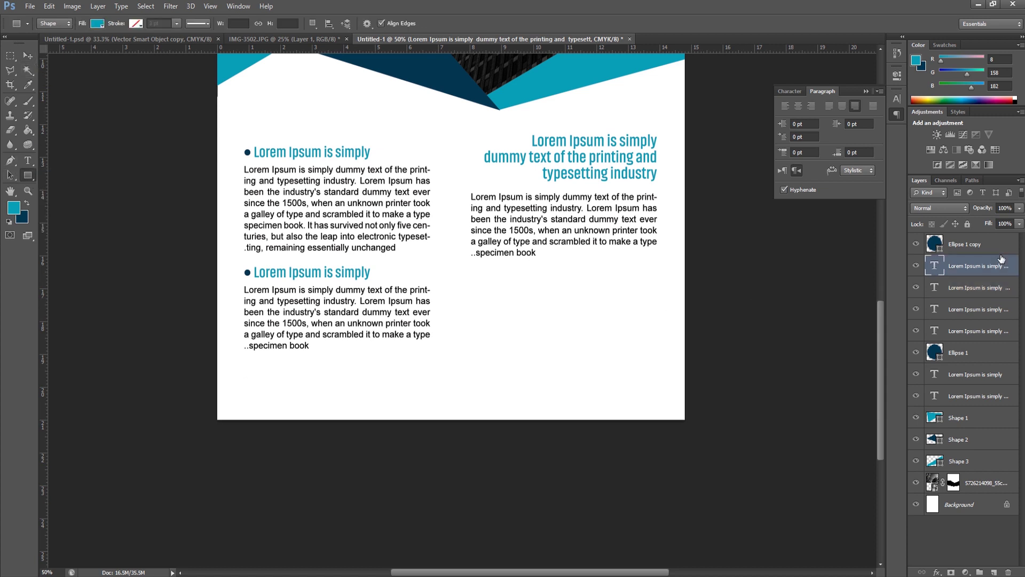
click(997, 252)
click(997, 572)
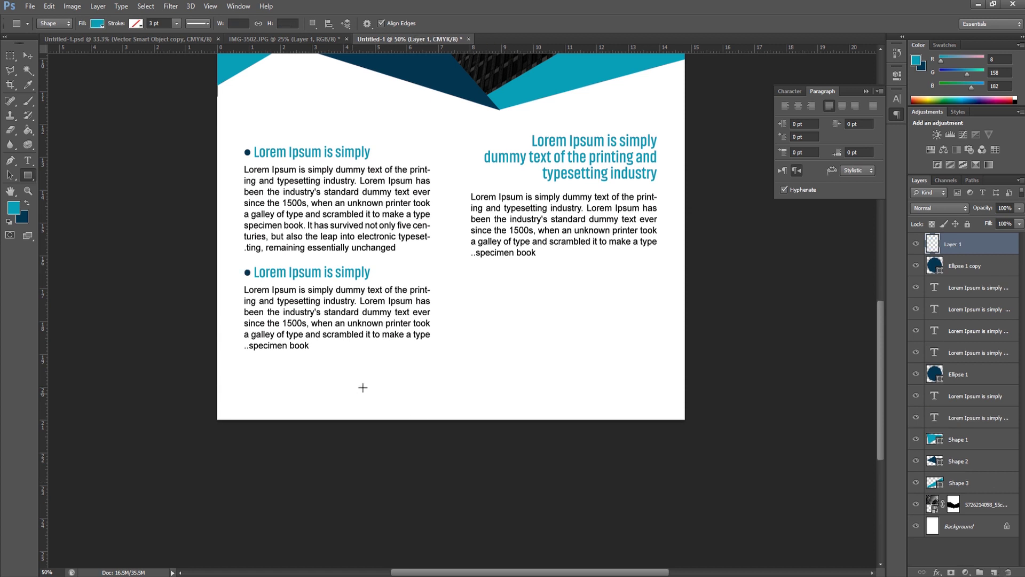
drag(212, 389, 695, 430)
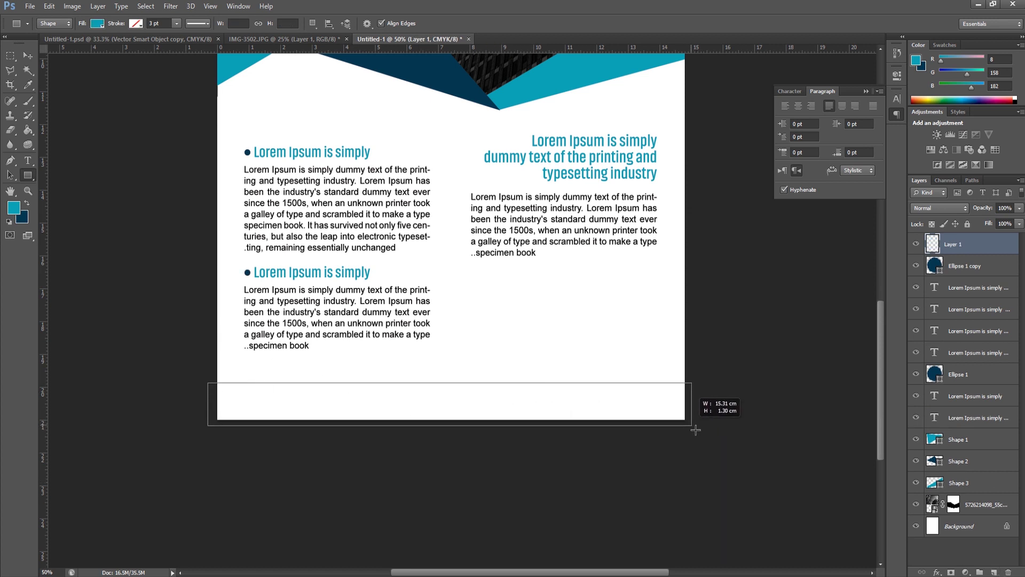
drag(696, 430, 696, 430)
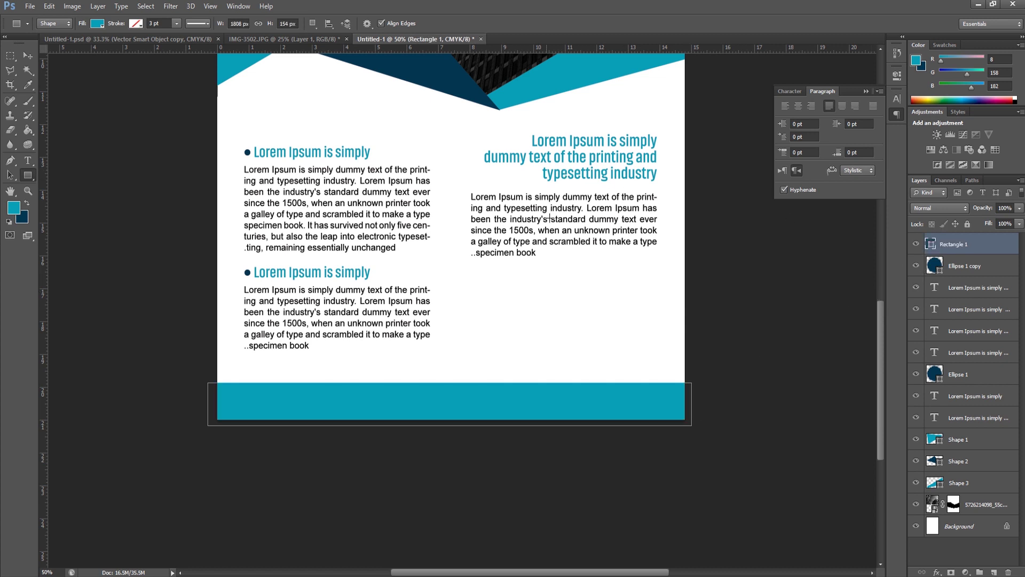
Fill the footer bar with a pale cyan, 8ce9f8.
double_click(931, 244)
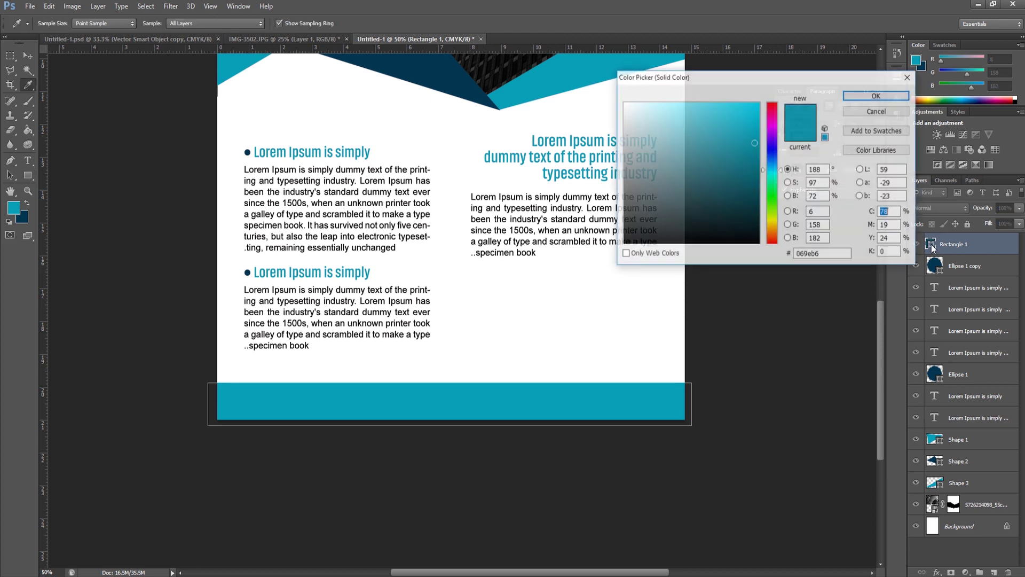
click(705, 114)
drag(707, 116, 691, 111)
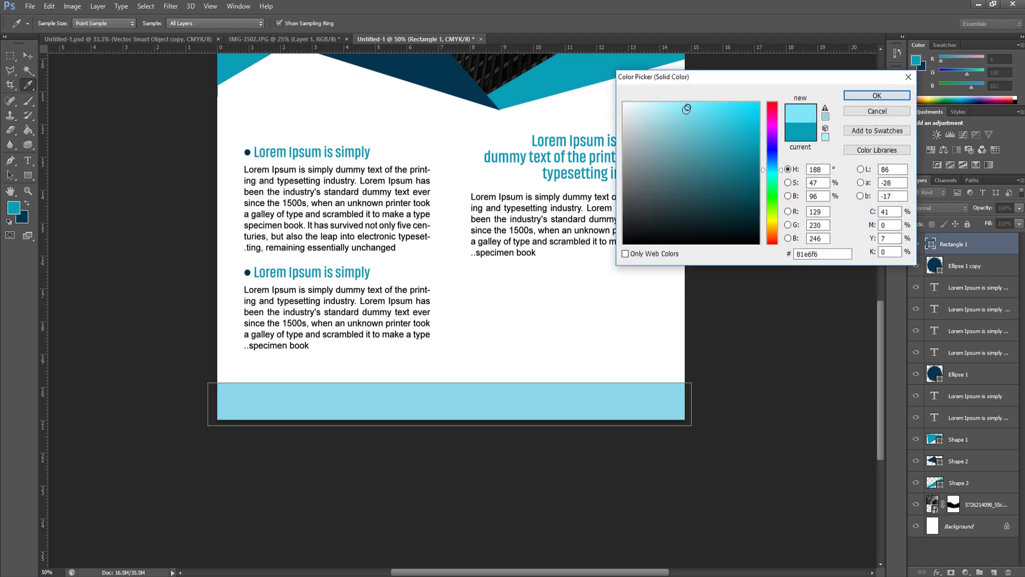
drag(687, 109, 684, 108)
click(877, 95)
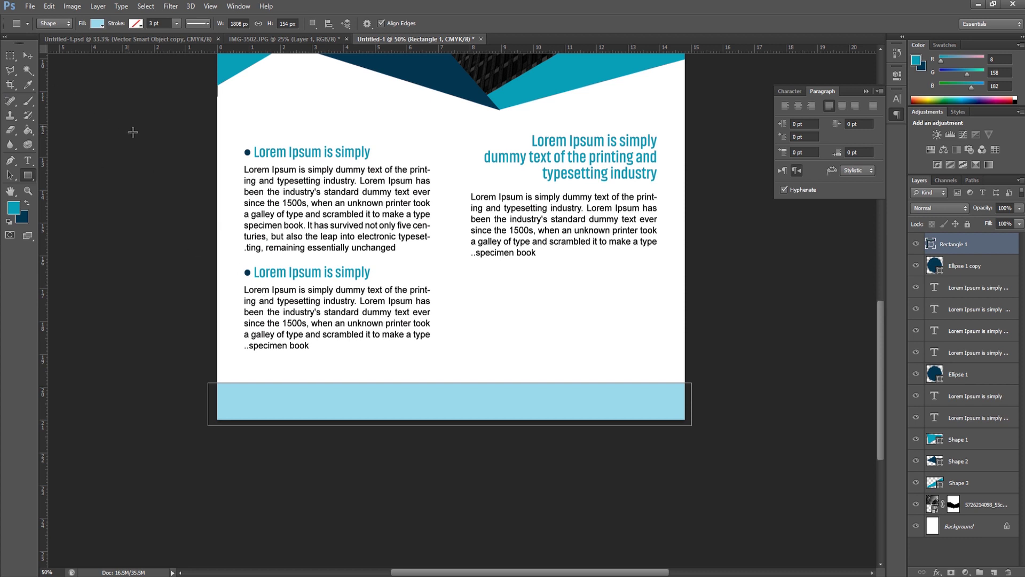
Copy the sentence 'It has survived not only five centuries' from Word.
scroll(133, 132, up, 2)
scroll(133, 132, up, 3)
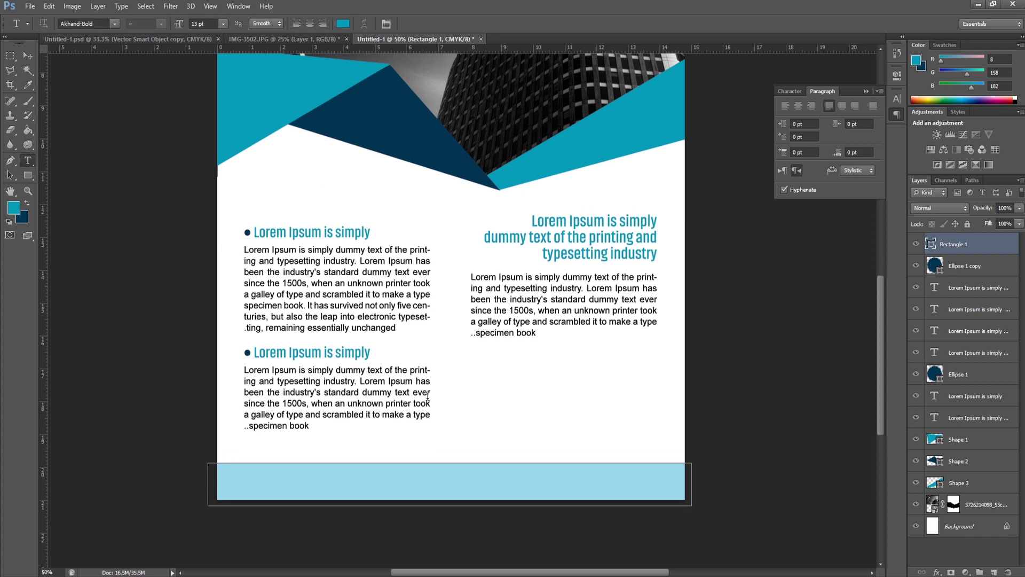
click(427, 554)
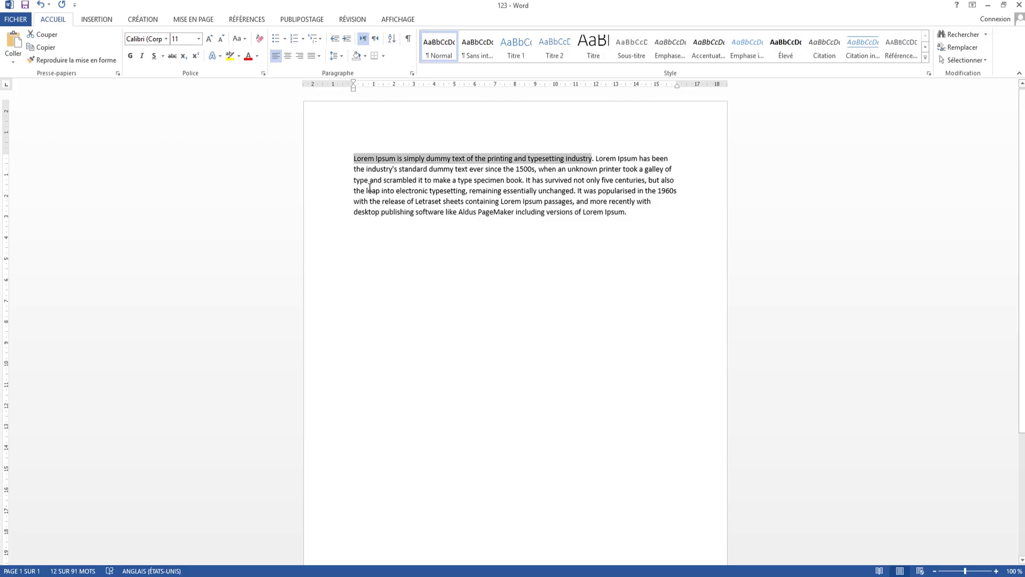
click(366, 182)
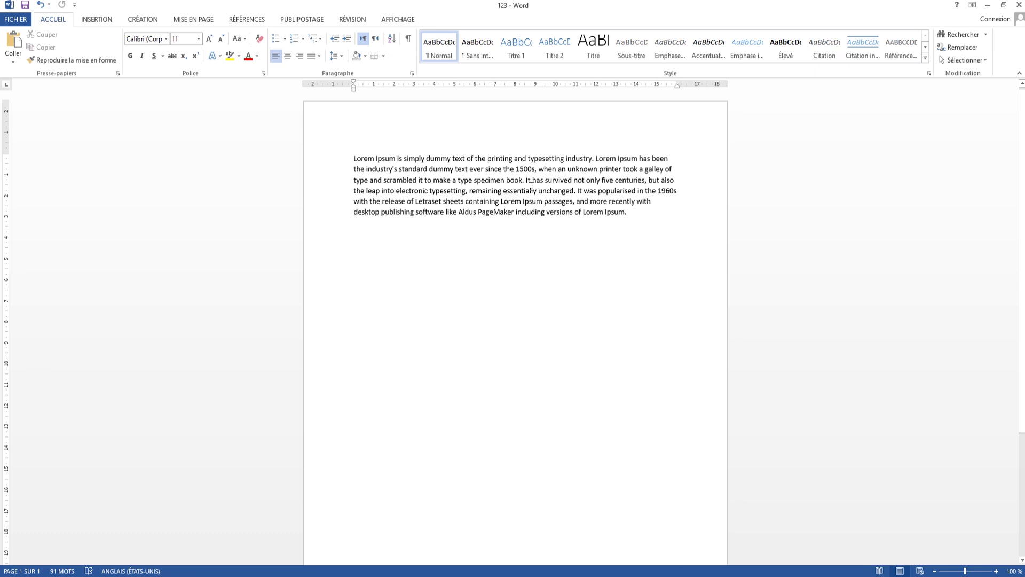
drag(528, 181, 644, 181)
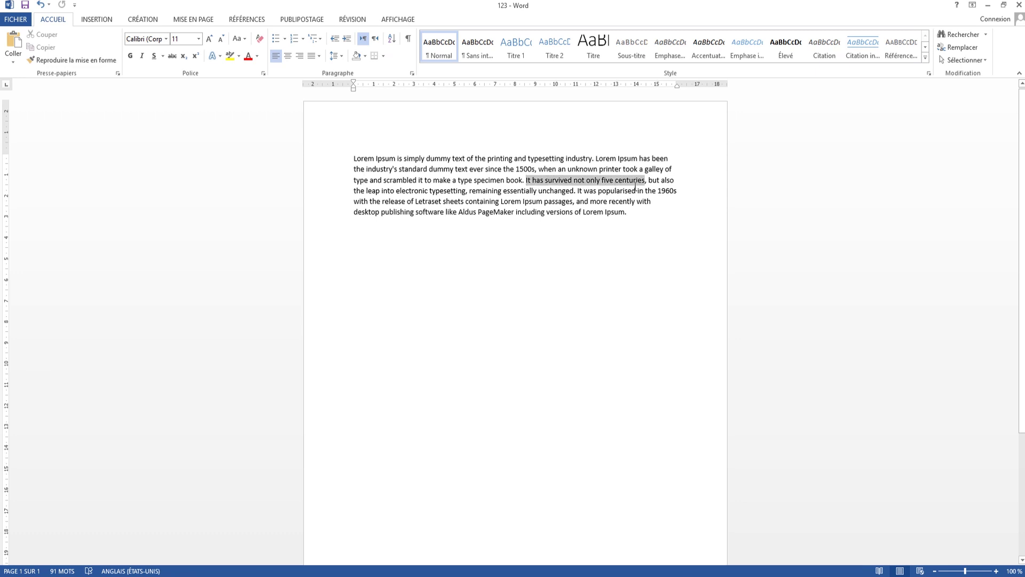
right_click(631, 182)
click(651, 203)
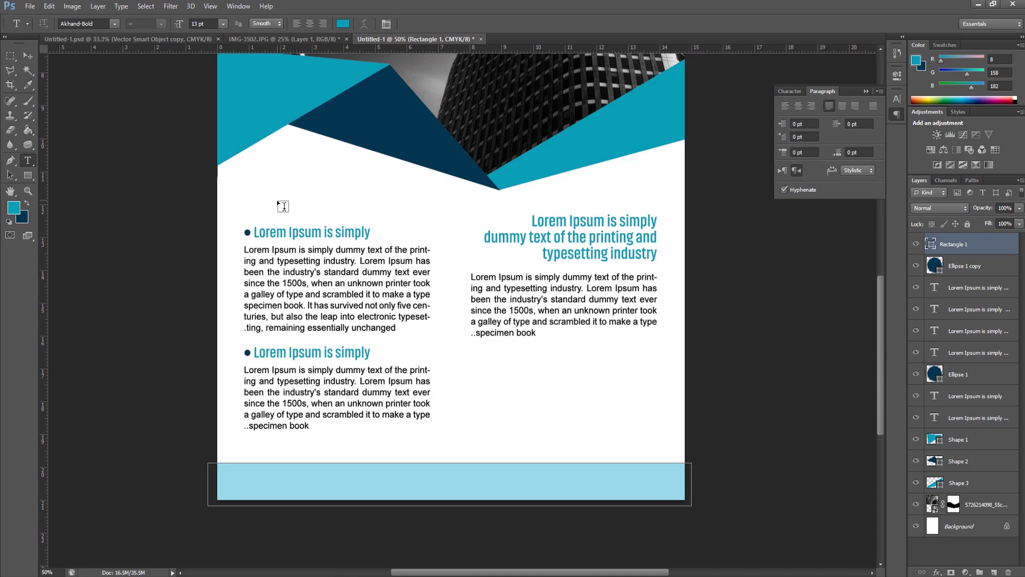
Paste the sentence as a new text layer above the left column, in all caps.
click(263, 189)
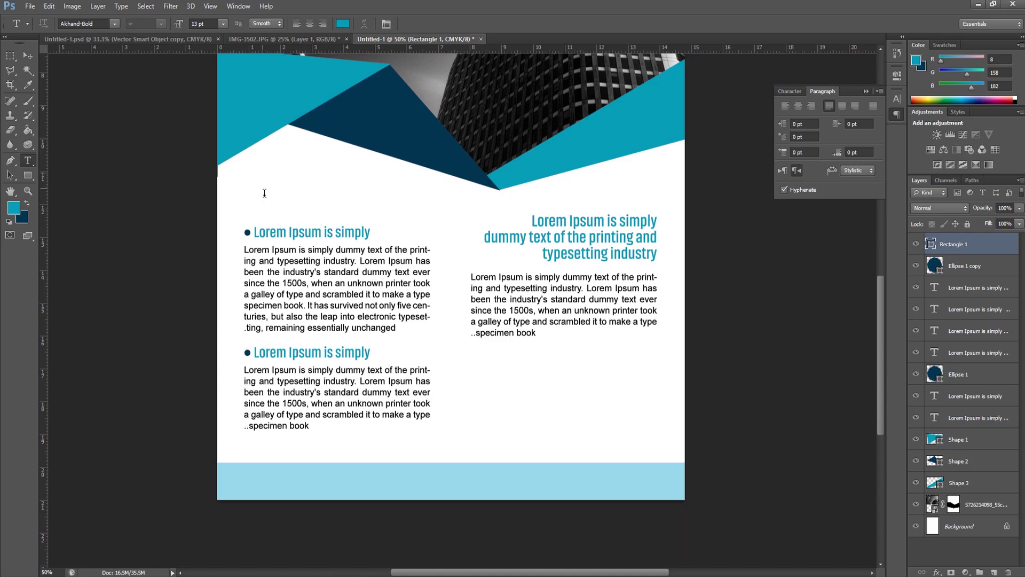
right_click(263, 189)
click(292, 234)
drag(297, 211, 454, 210)
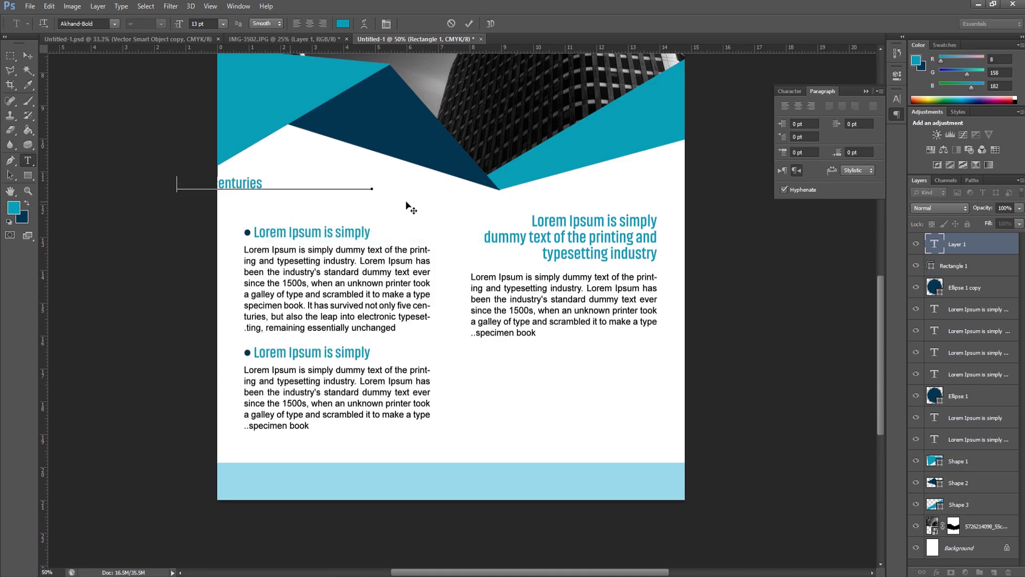
key(ctrl+a)
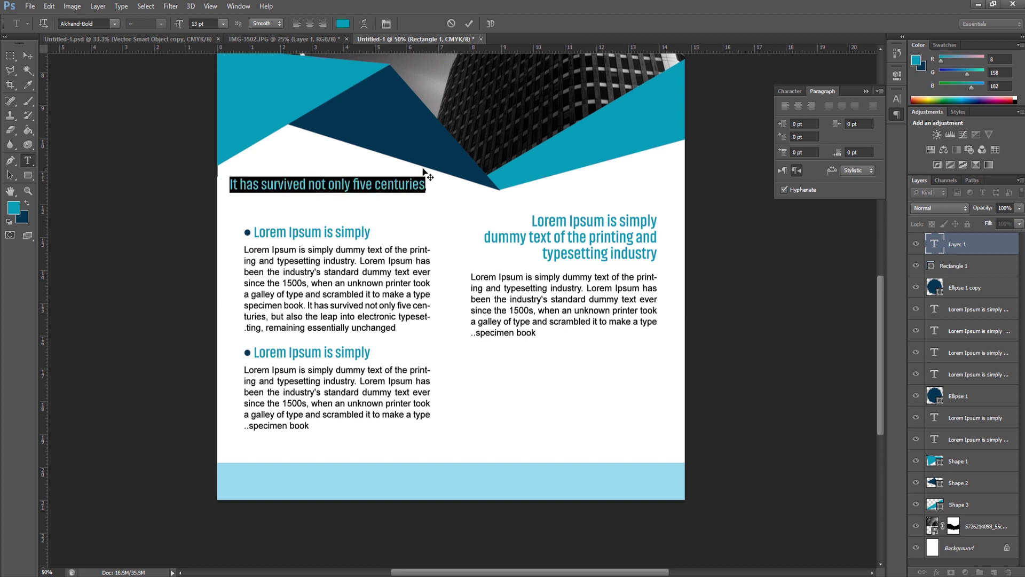
key(ctrl+t)
click(808, 179)
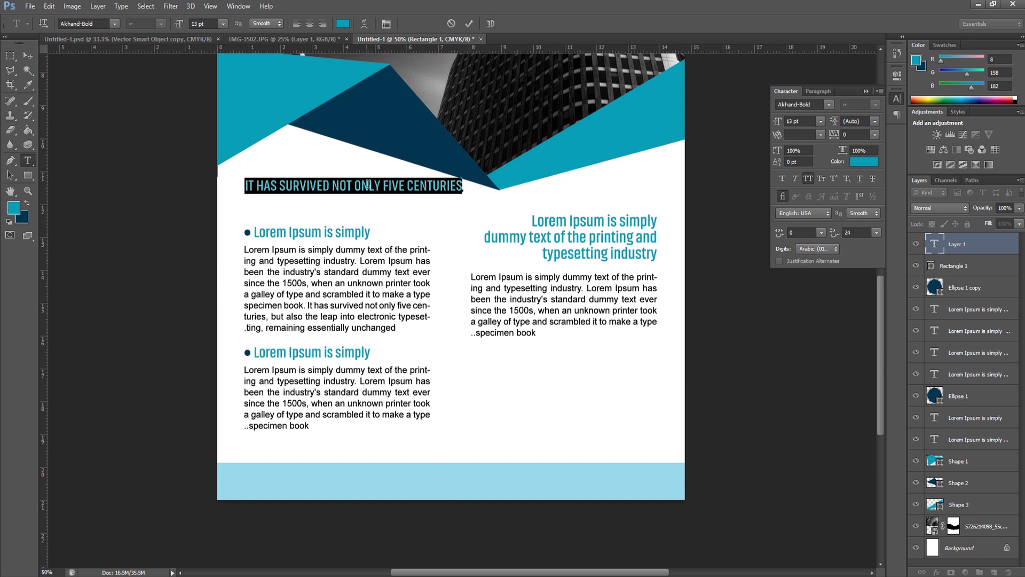
Break the heading after SURVIVED, left-align it and move it toward the first column.
click(335, 191)
key(Return)
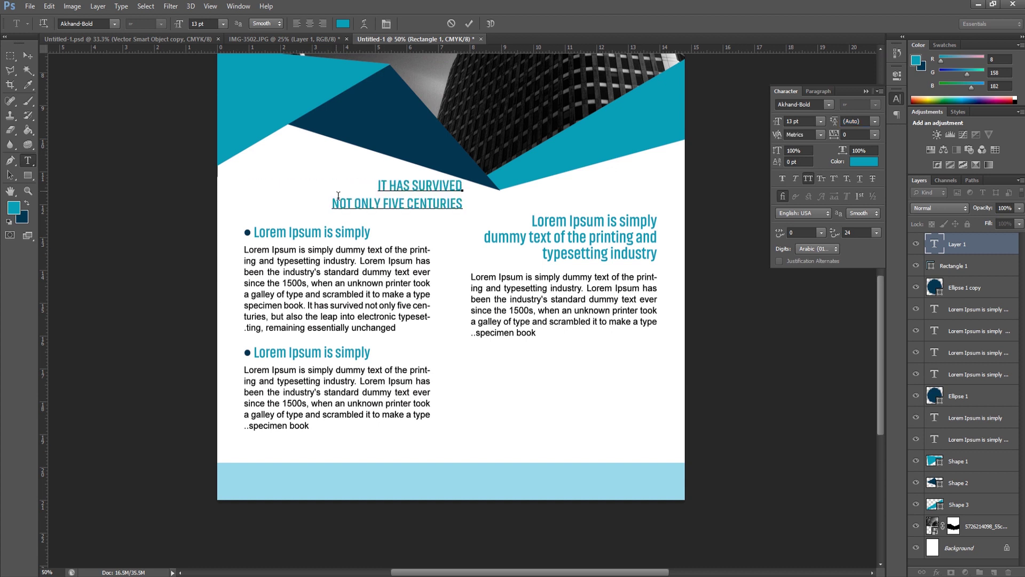
triple_click(413, 205)
click(823, 92)
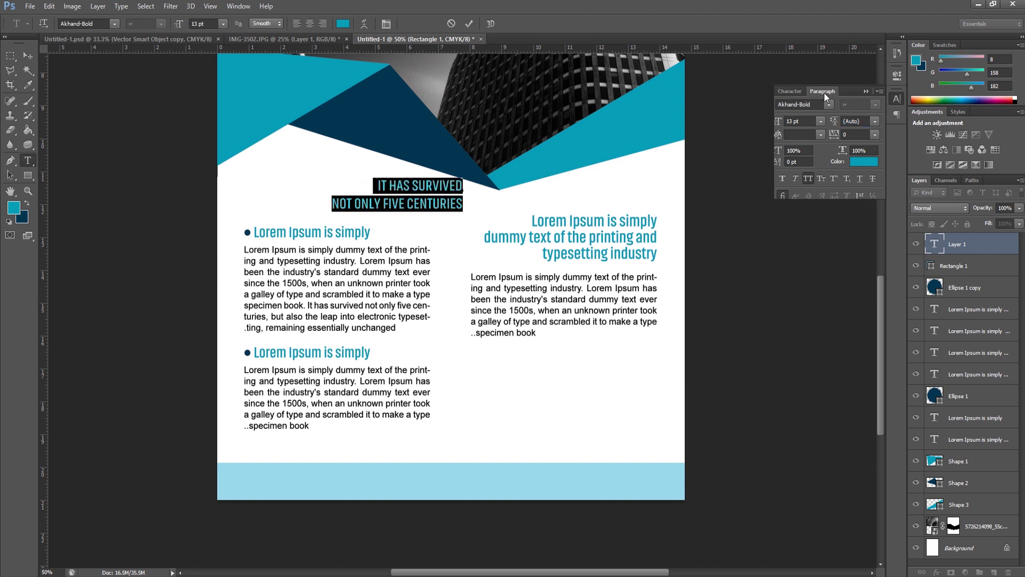
click(784, 107)
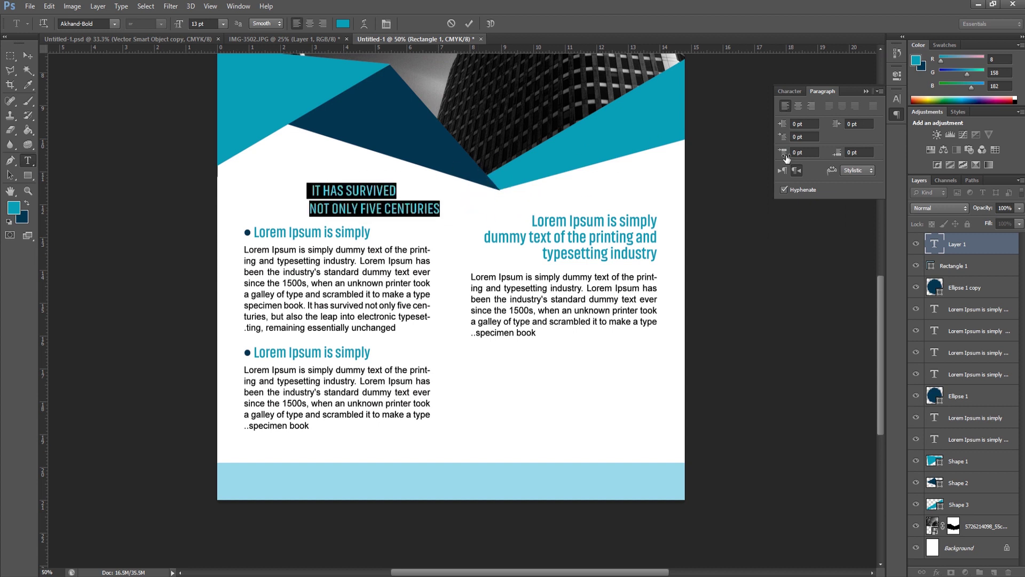
drag(504, 150, 448, 138)
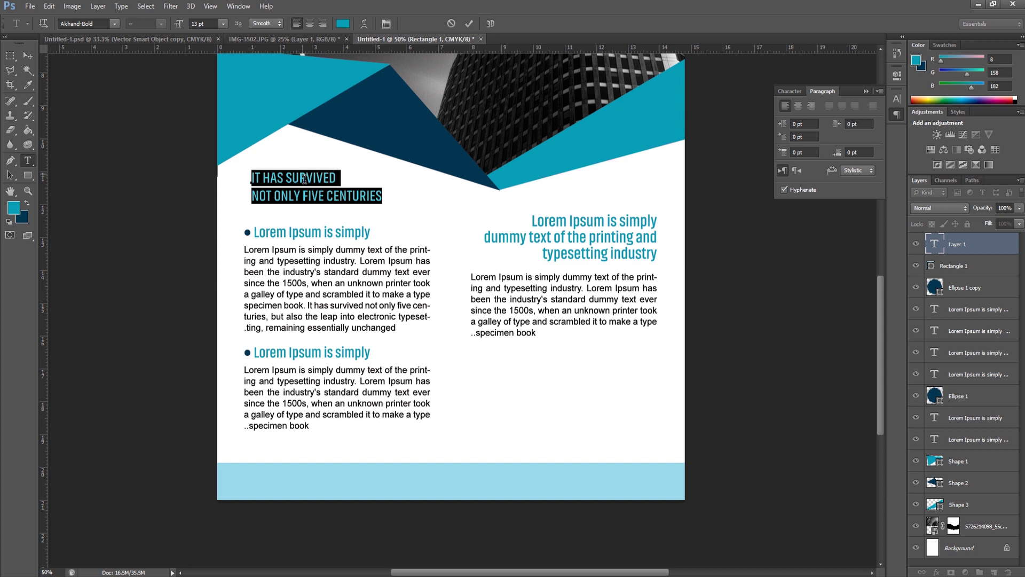
Make IT HAS SURVIVED 26 pt and colour the heading dark navy.
drag(187, 29, 213, 27)
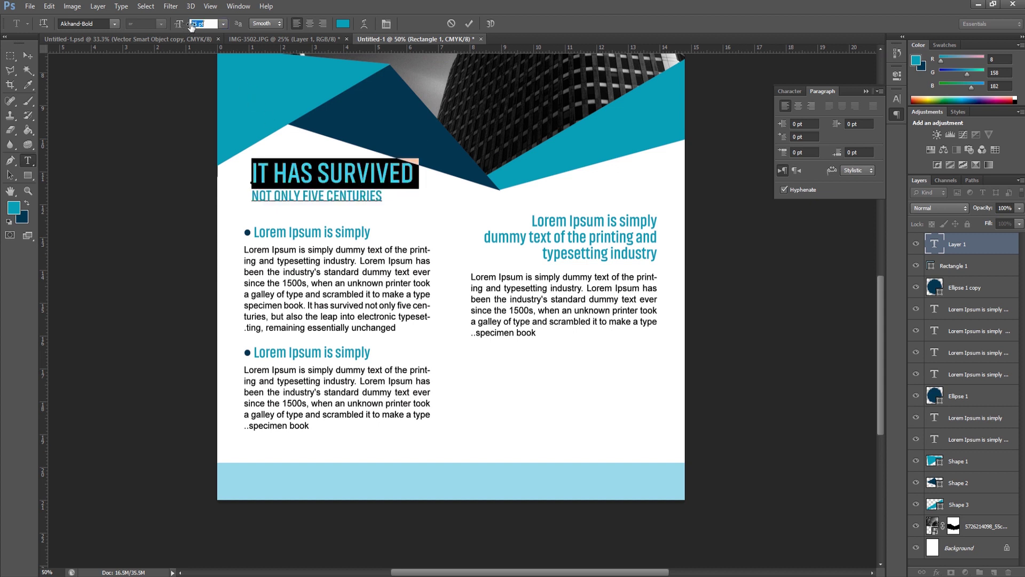
text(26)
drag(405, 226, 399, 242)
click(26, 203)
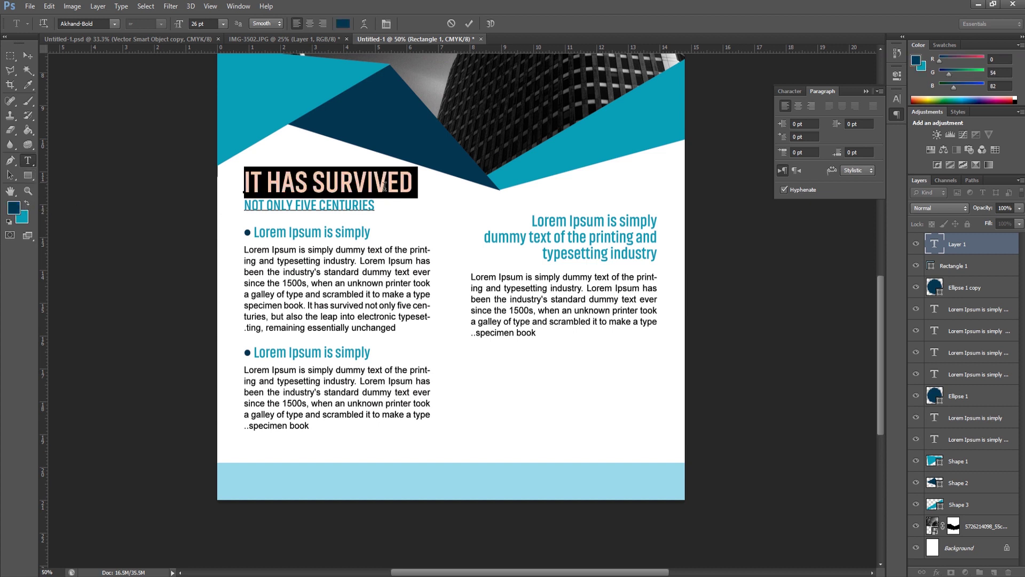
click(385, 186)
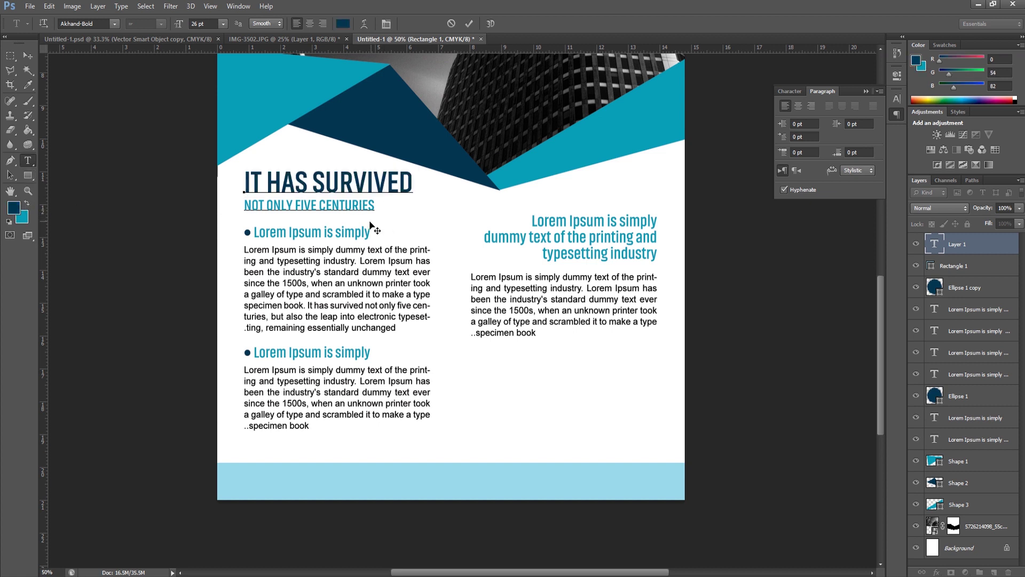
Set tracking 118 on NOT ONLY FIVE CENTURIES and nudge the heading up.
drag(375, 206, 244, 206)
click(790, 91)
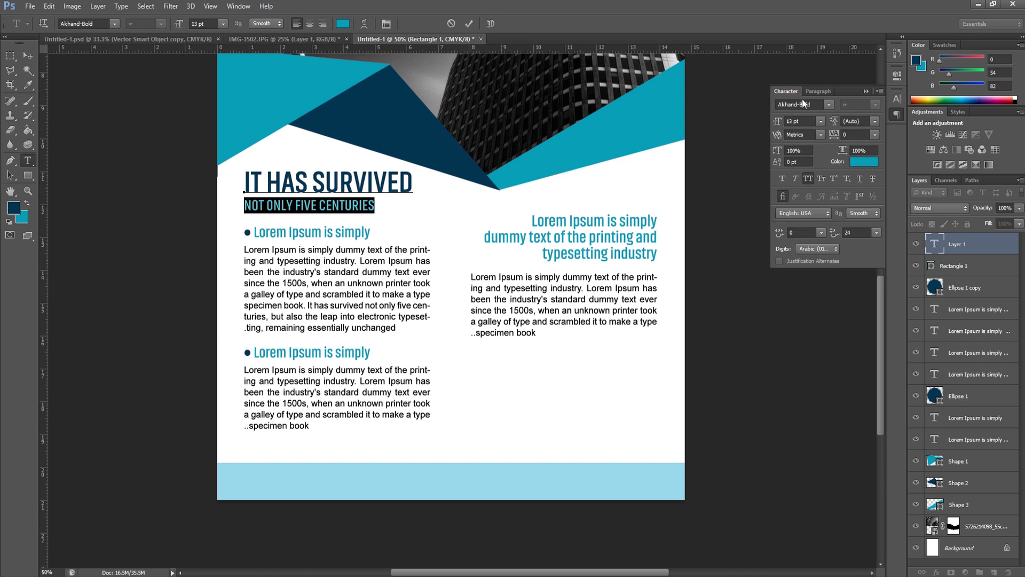
drag(834, 134, 842, 136)
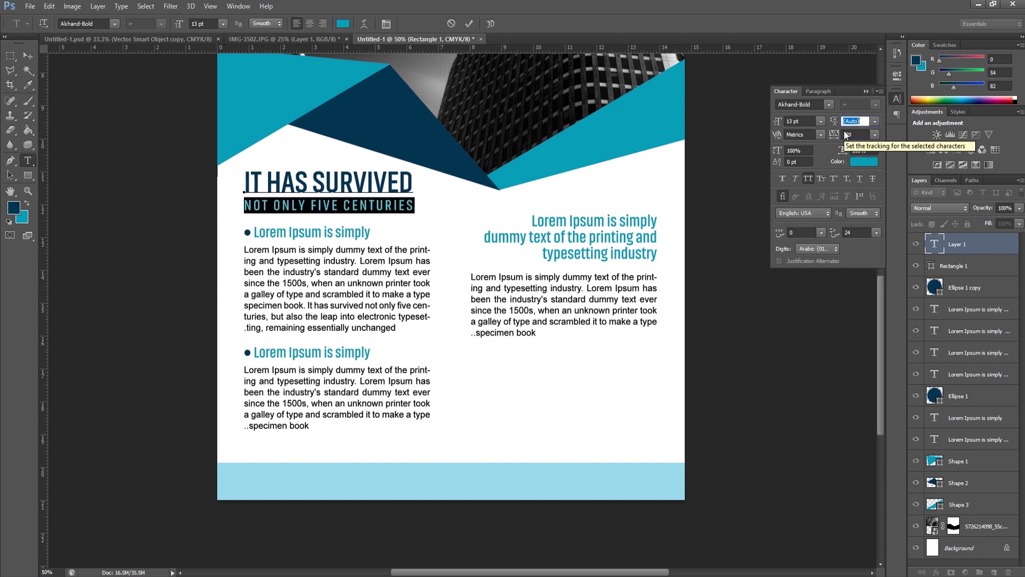
text(100)
key(Return)
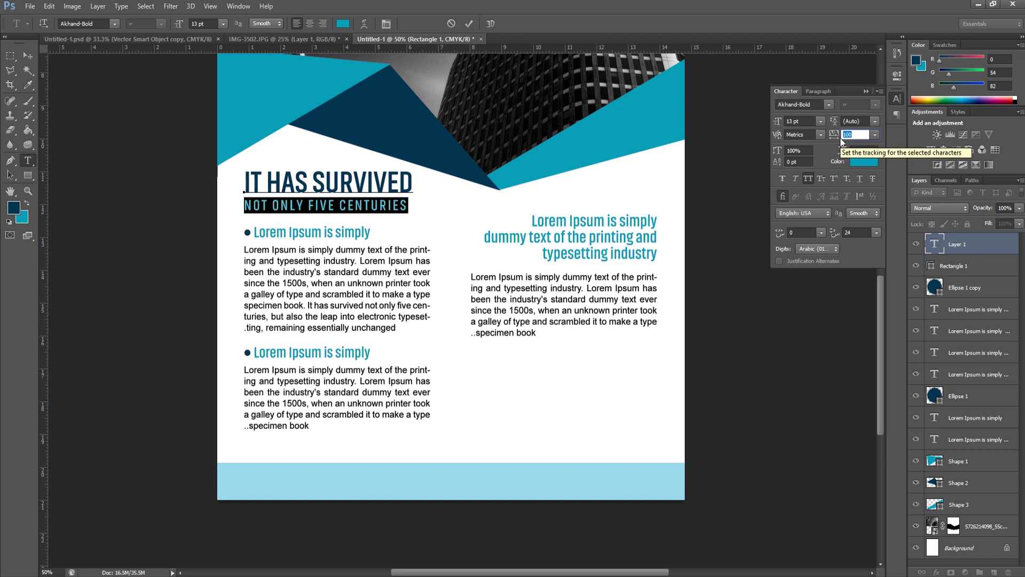
text(120)
key(Return)
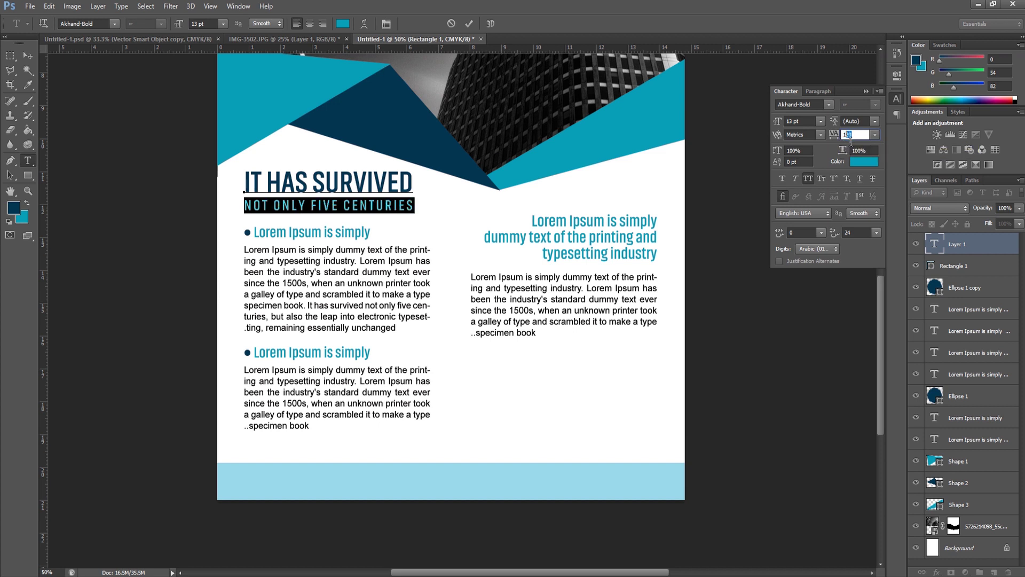
text(118)
key(Return)
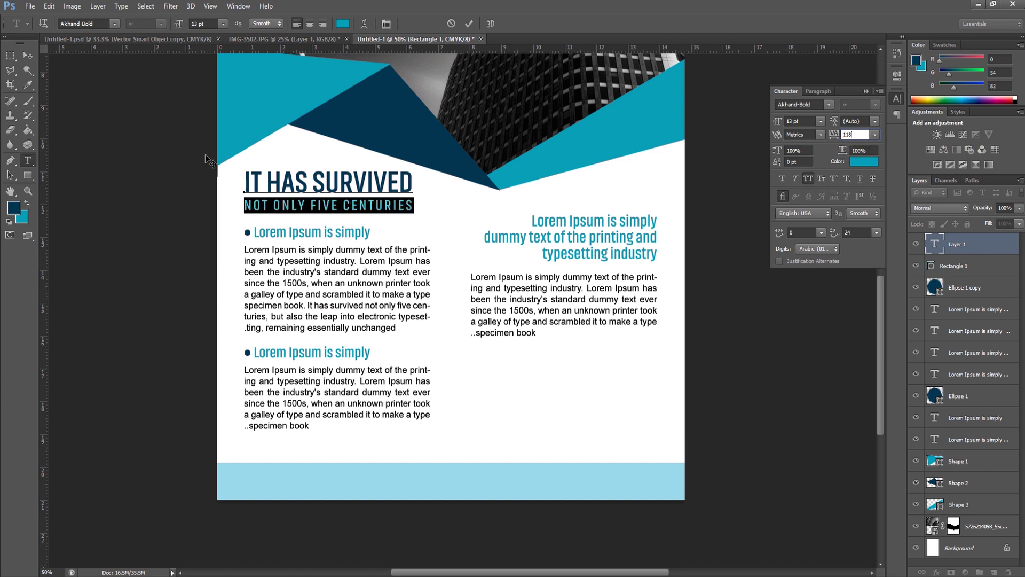
click(28, 55)
key(Up)
key(Up)
key(Up)
key(Up)
key(Up)
key(Up)
key(Up)
key(Up)
key(Up)
key(Up)
key(Up)
key(Up)
key(Up)
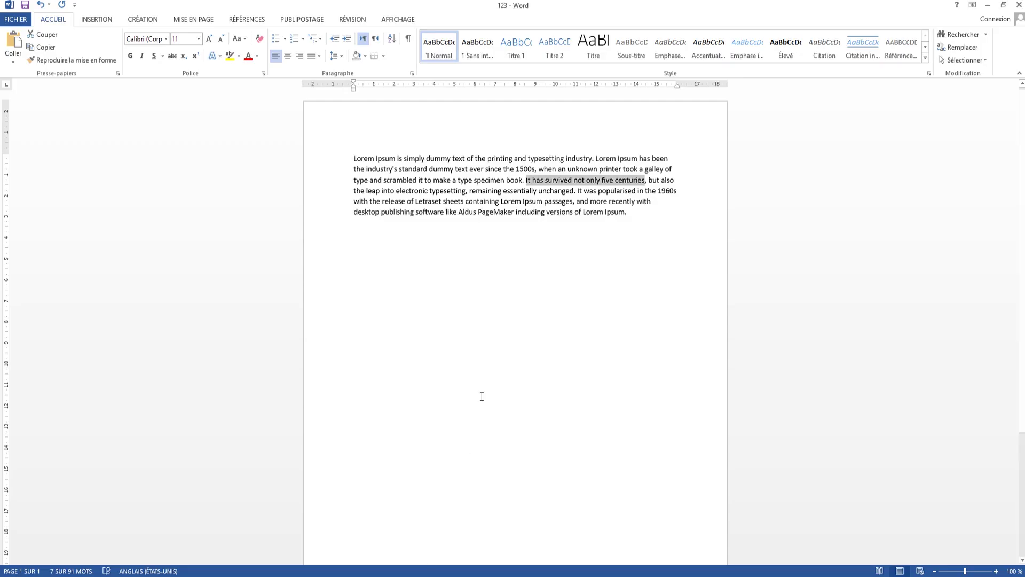
Copy the Lorem Ipsum paragraph's opening two lines from Word, then return to Photoshop.
drag(357, 162, 504, 177)
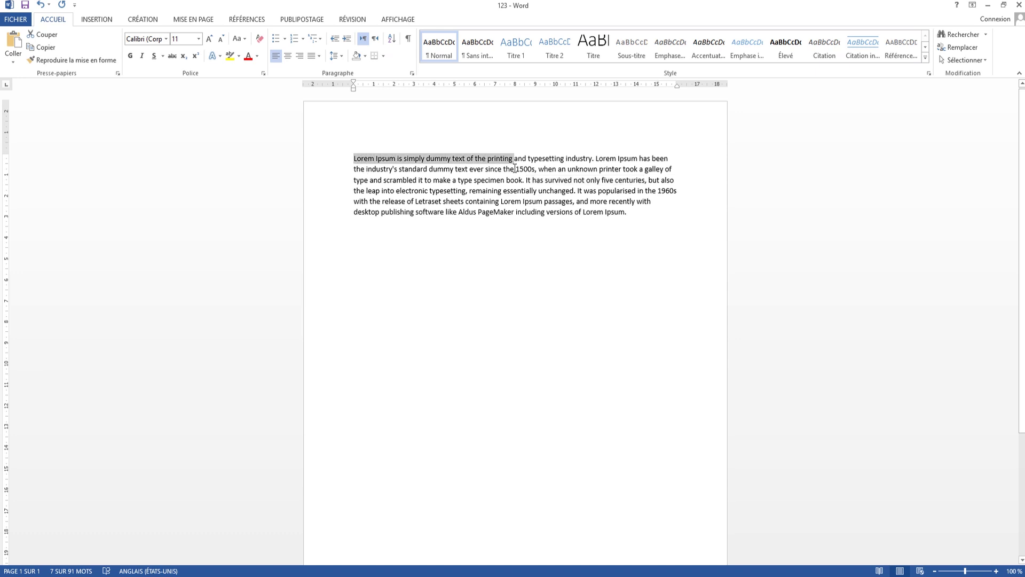
right_click(507, 176)
click(534, 177)
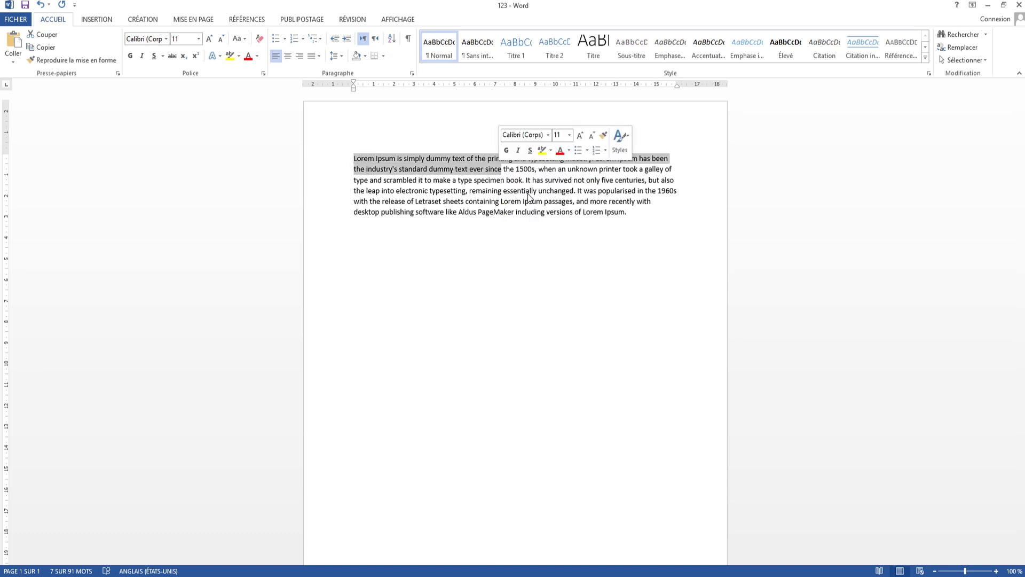
key(alt+Tab)
Zoom in on the footer band and paste the Lorem Ipsum text into a new text box.
click(27, 190)
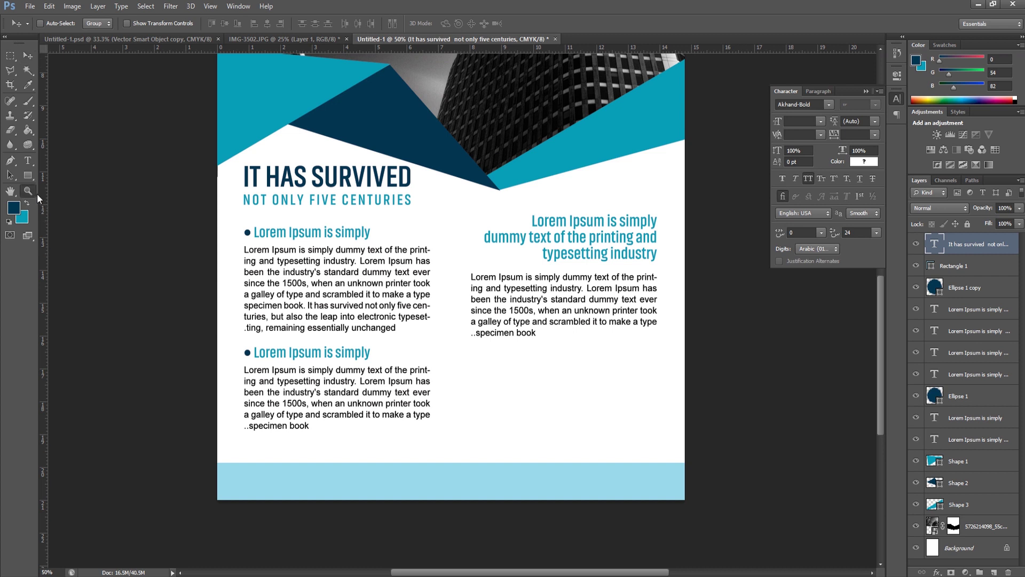
click(470, 483)
drag(470, 483, 486, 363)
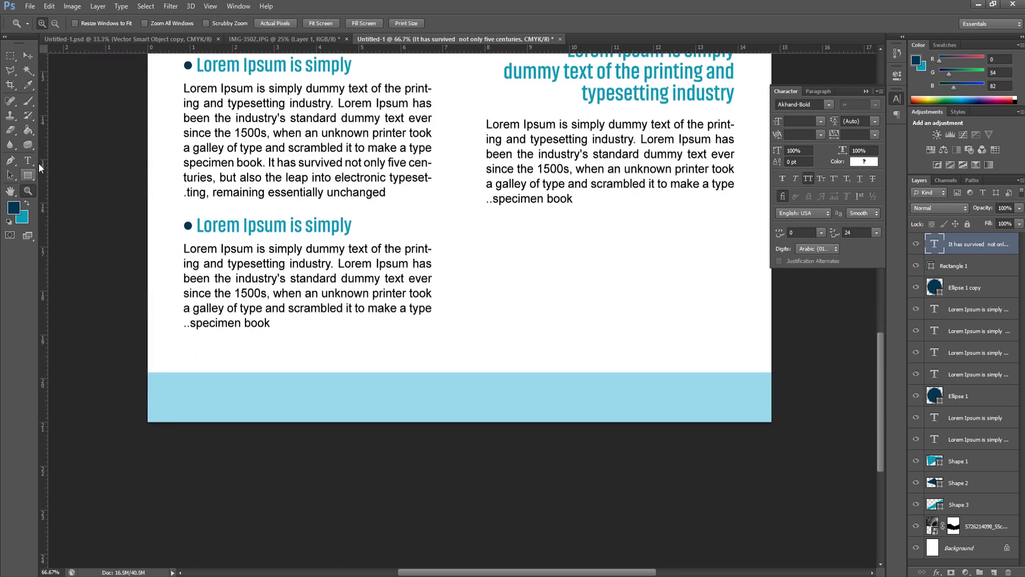
click(28, 160)
drag(352, 380, 754, 411)
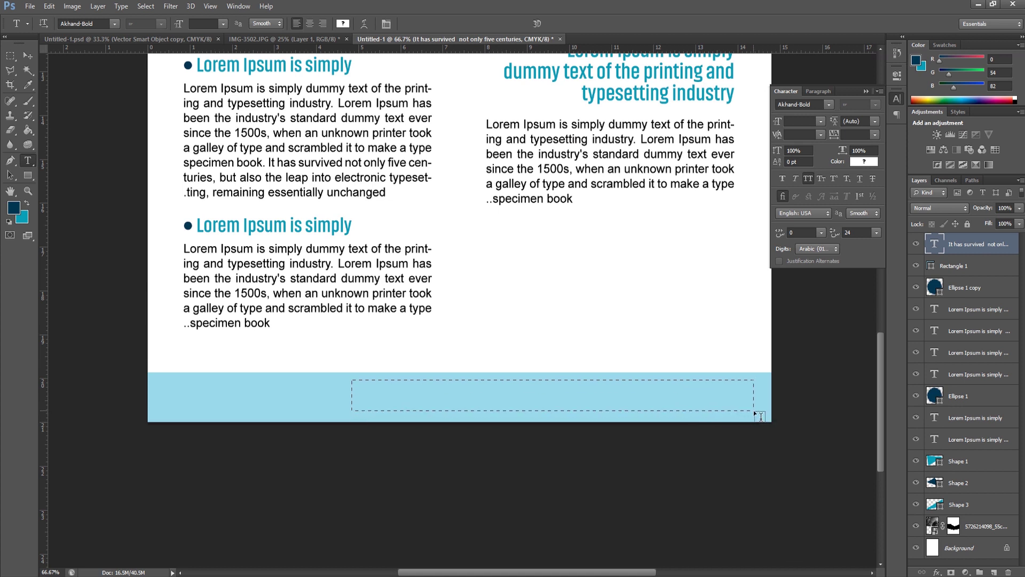
click(223, 23)
click(203, 64)
right_click(370, 394)
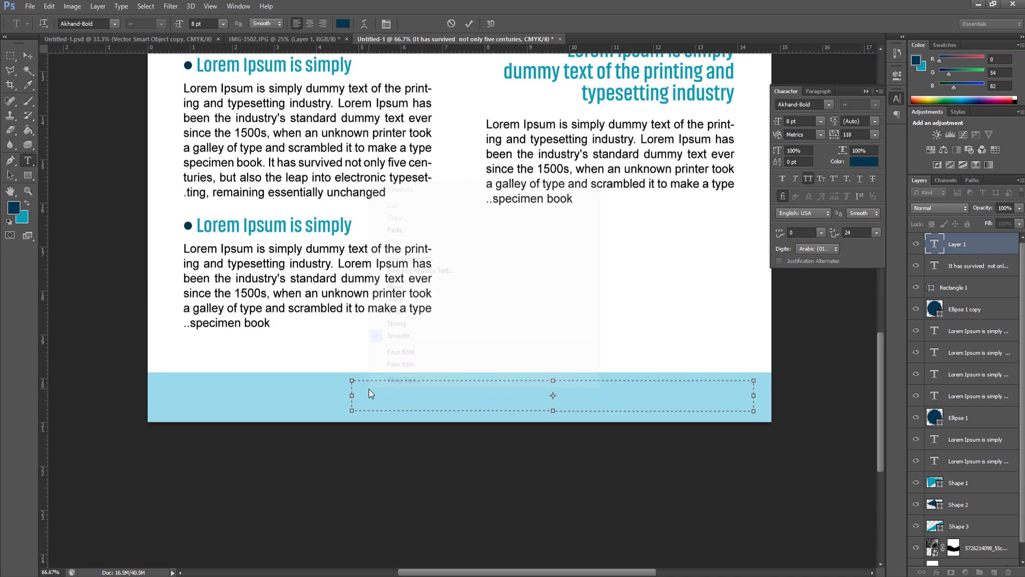
click(394, 230)
Change the footer text font to Arial Regular.
triple_click(436, 386)
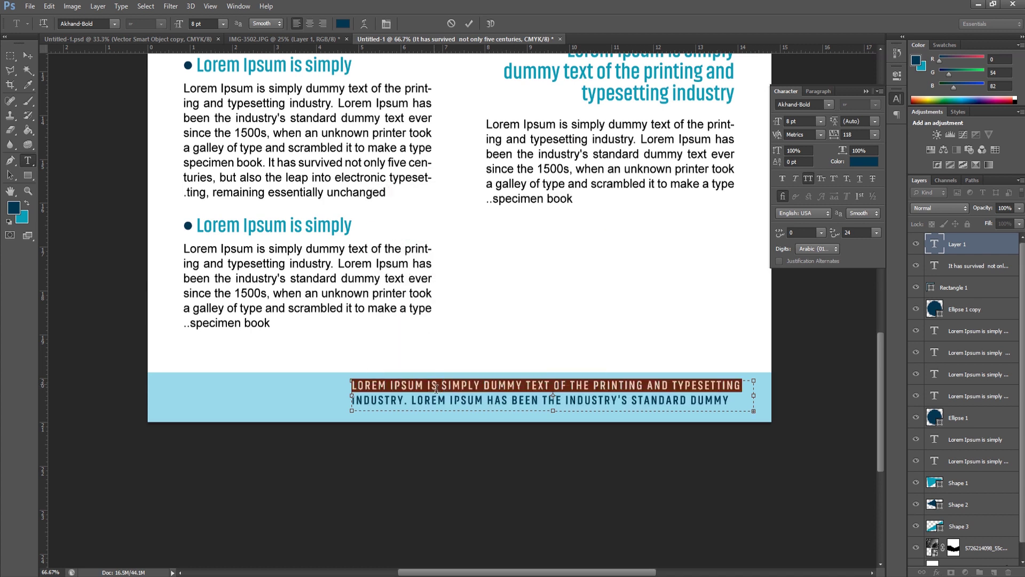
key(ctrl+a)
double_click(416, 390)
key(ctrl+a)
click(89, 23)
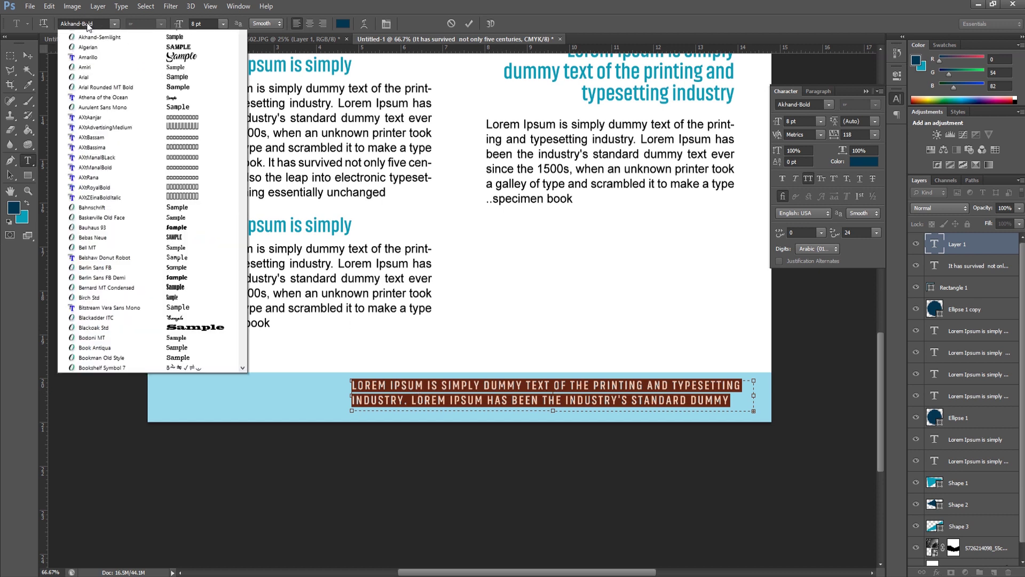
scroll(134, 107, down, 3)
click(89, 28)
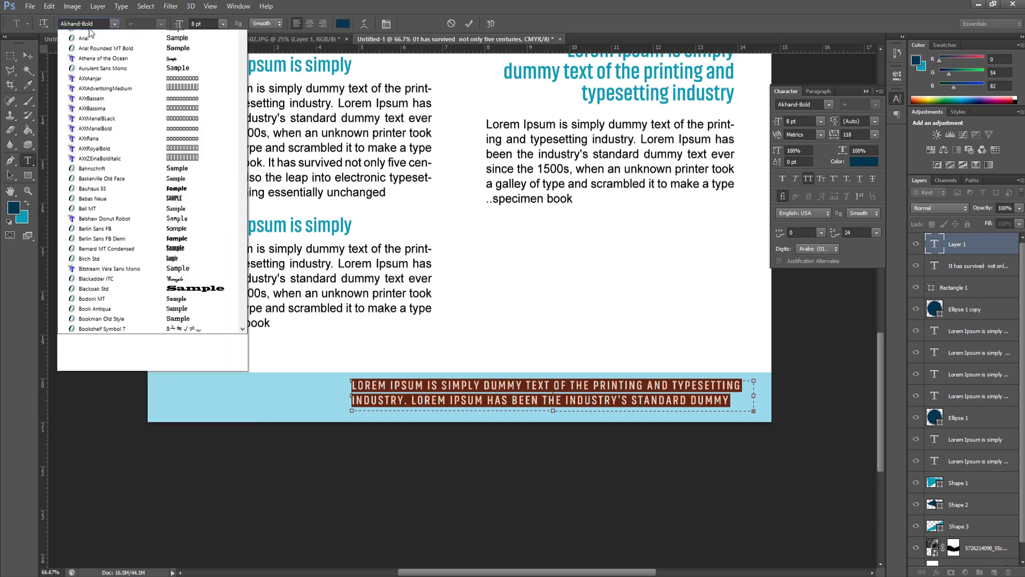
click(107, 135)
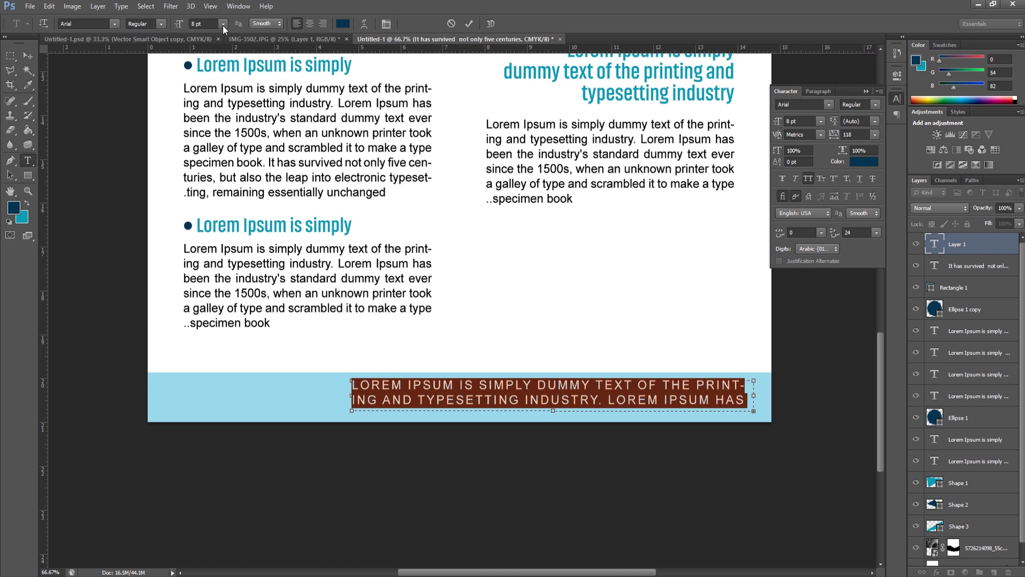
Turn off All Caps and set the footer text to 7 pt with tracking 0.
click(808, 179)
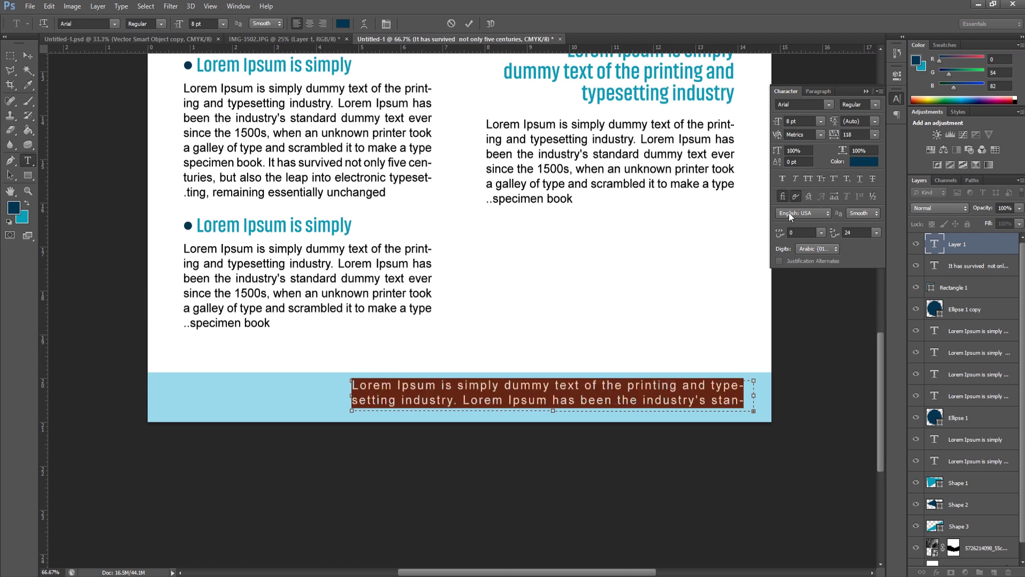
click(781, 129)
text(7)
key(Return)
click(875, 134)
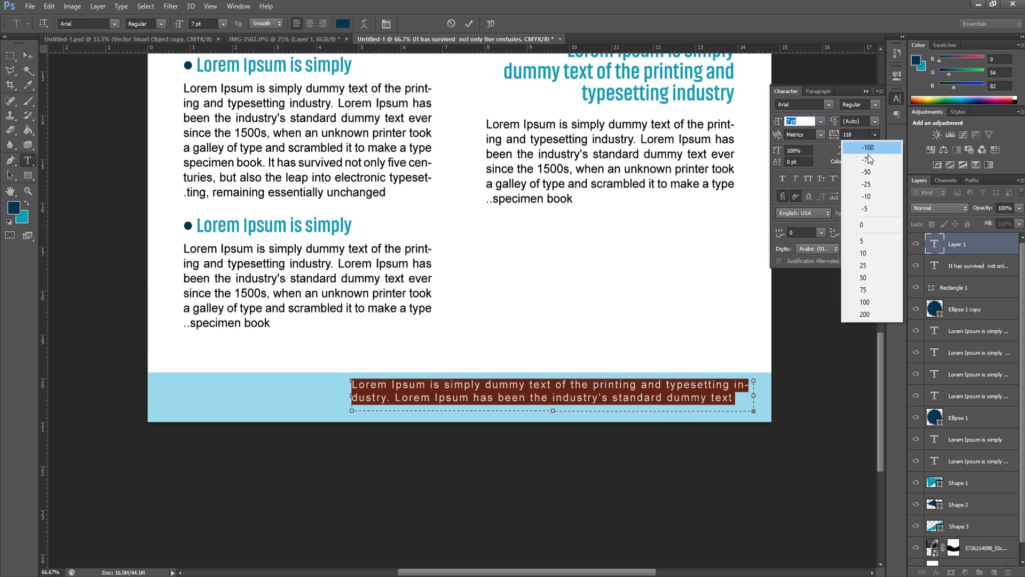
click(863, 223)
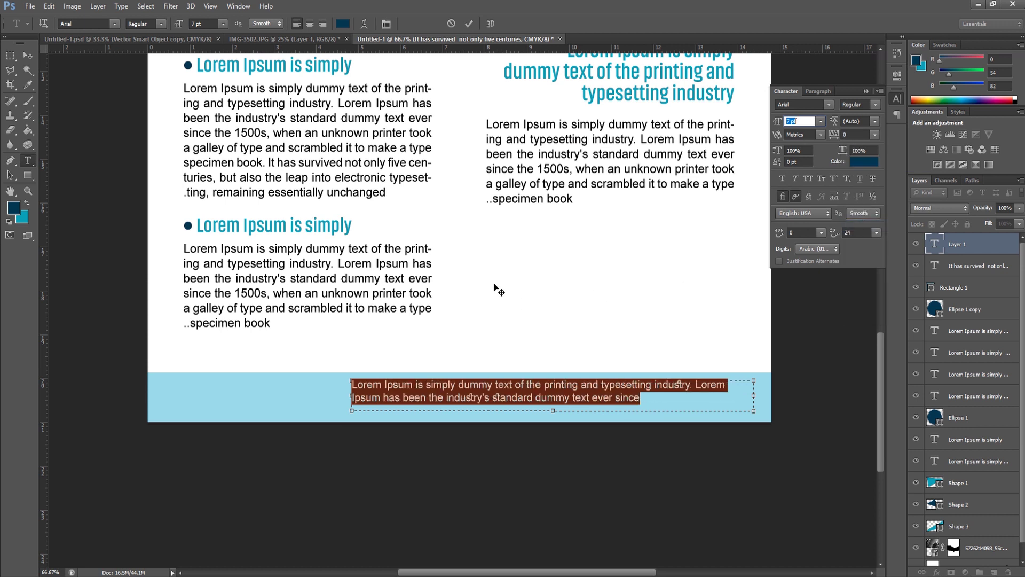
Shift the footer caption slightly right and down within the band.
triple_click(616, 398)
click(617, 397)
click(28, 56)
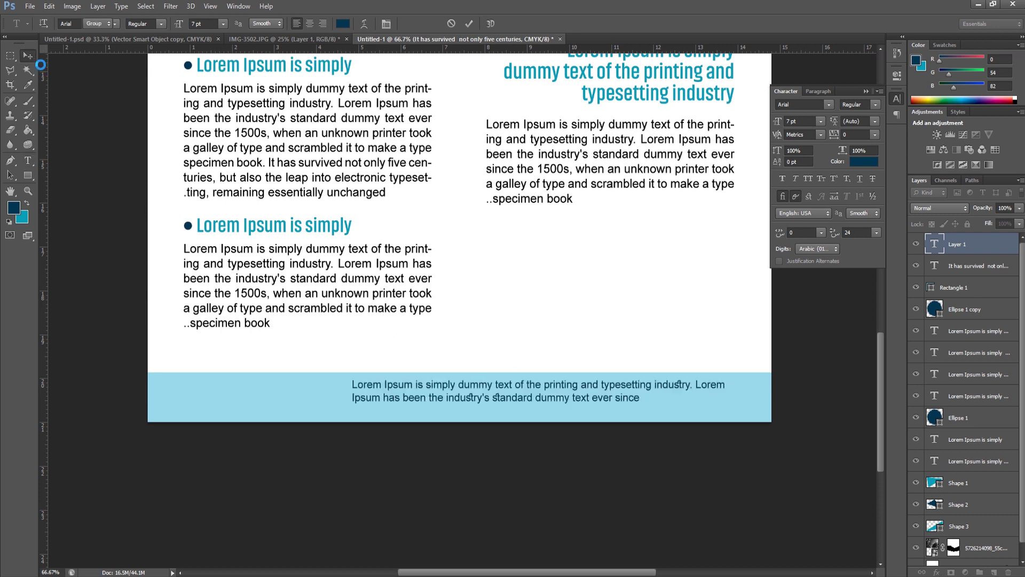
drag(271, 192, 278, 194)
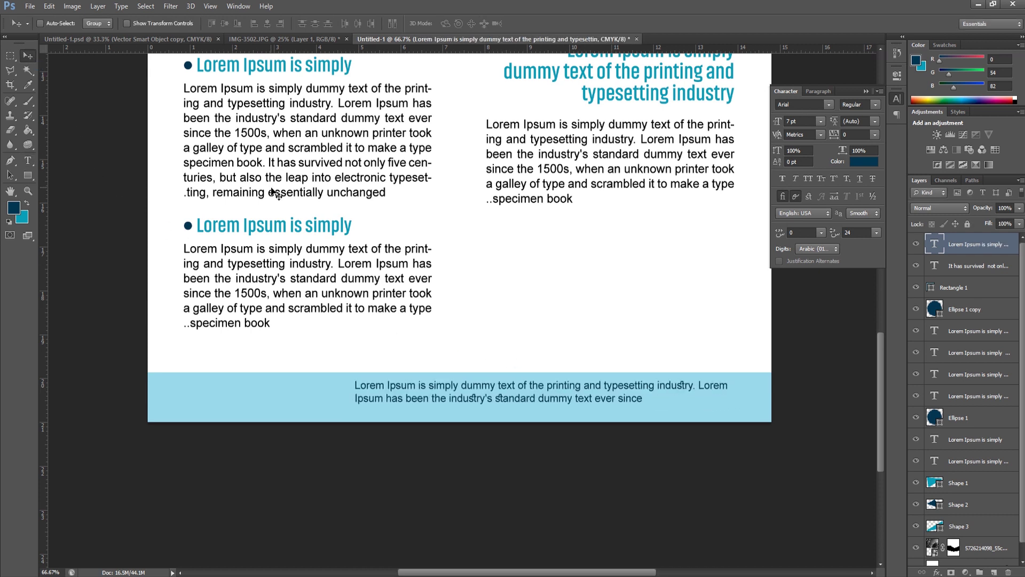
click(28, 161)
click(477, 378)
key(ctrl+a)
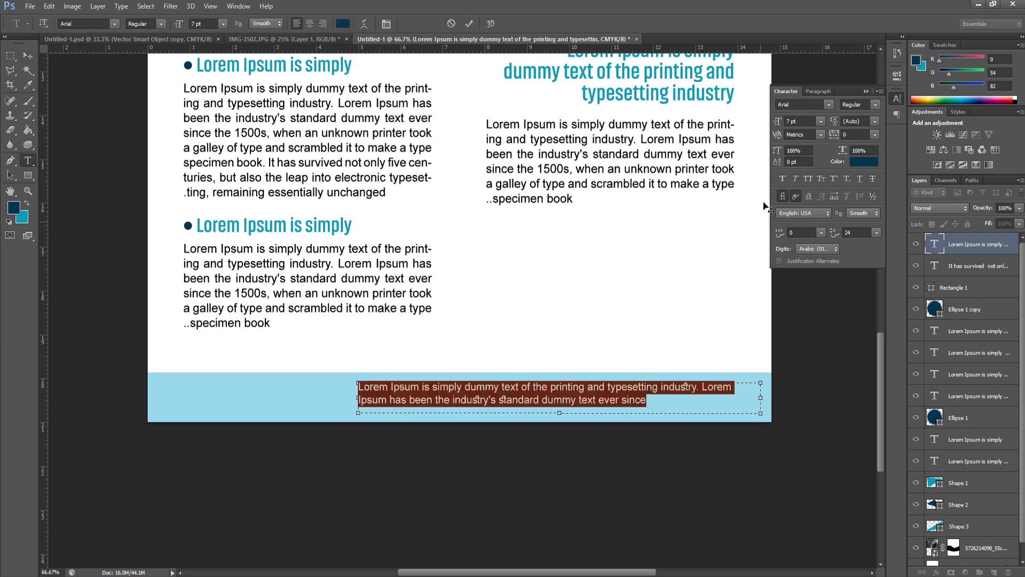
click(28, 57)
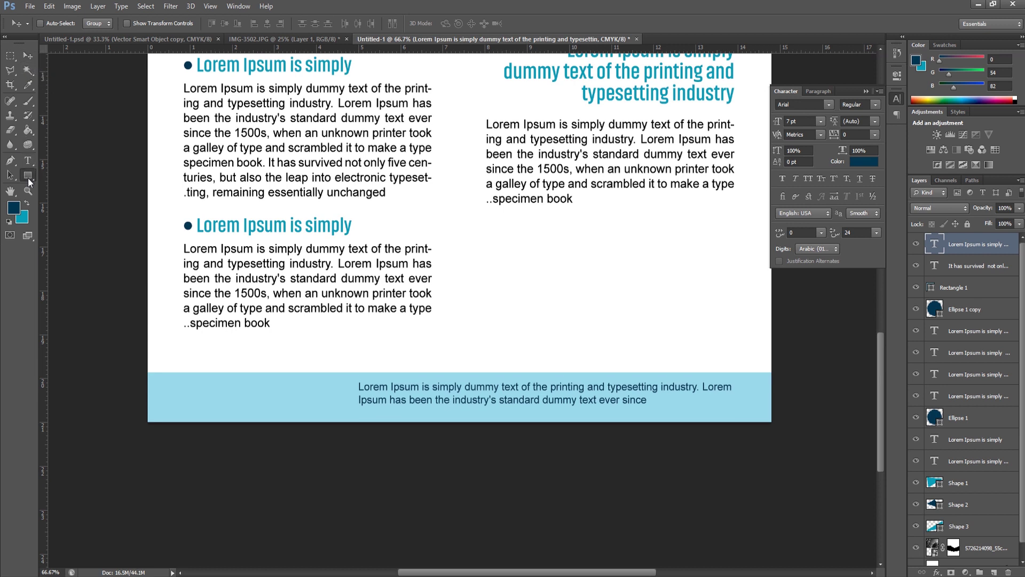
Draw a navy Facebook custom shape at the left end of the footer band.
drag(27, 176, 63, 225)
click(63, 225)
click(410, 22)
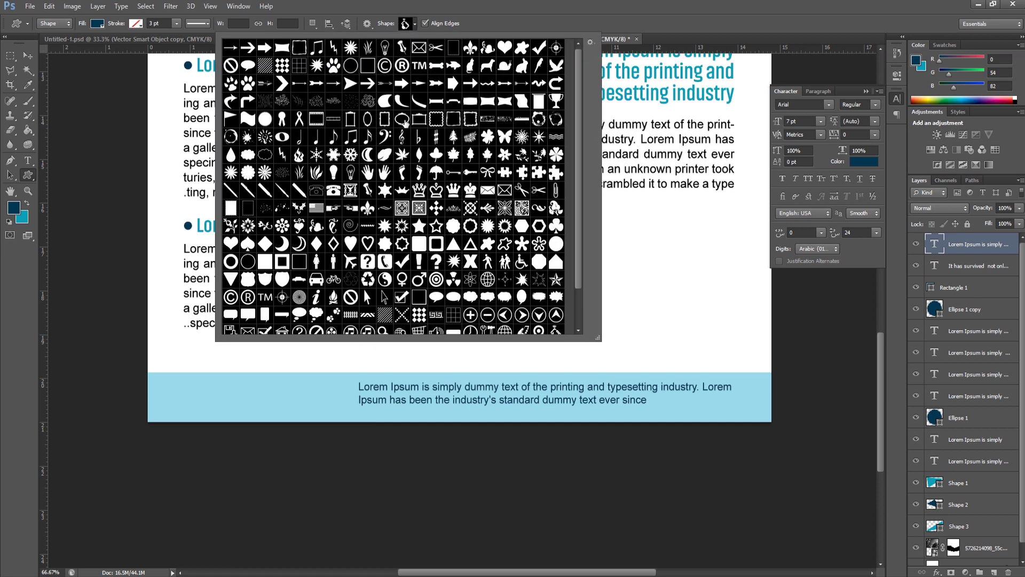
scroll(380, 227, down, 2)
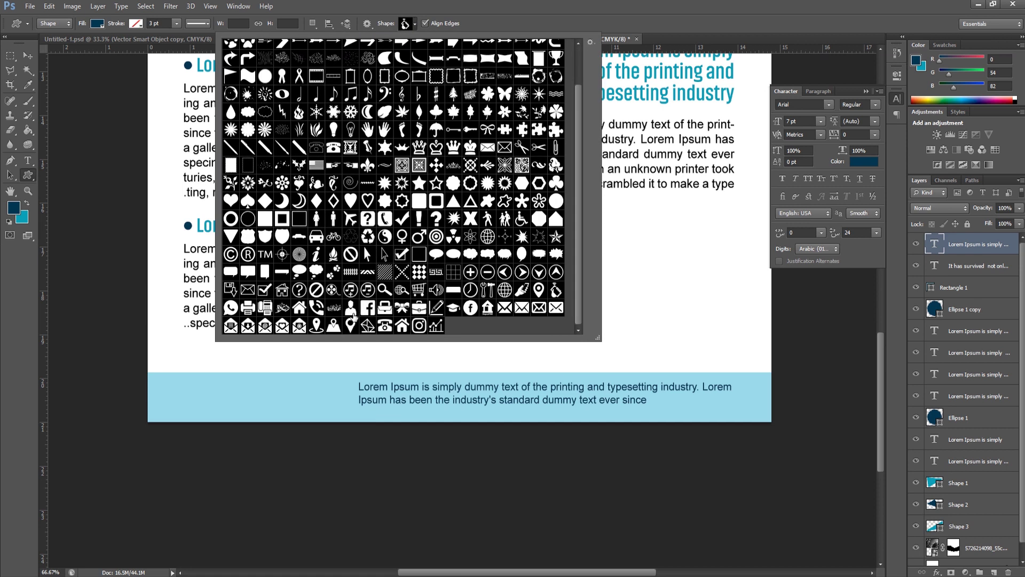
click(366, 309)
click(388, 4)
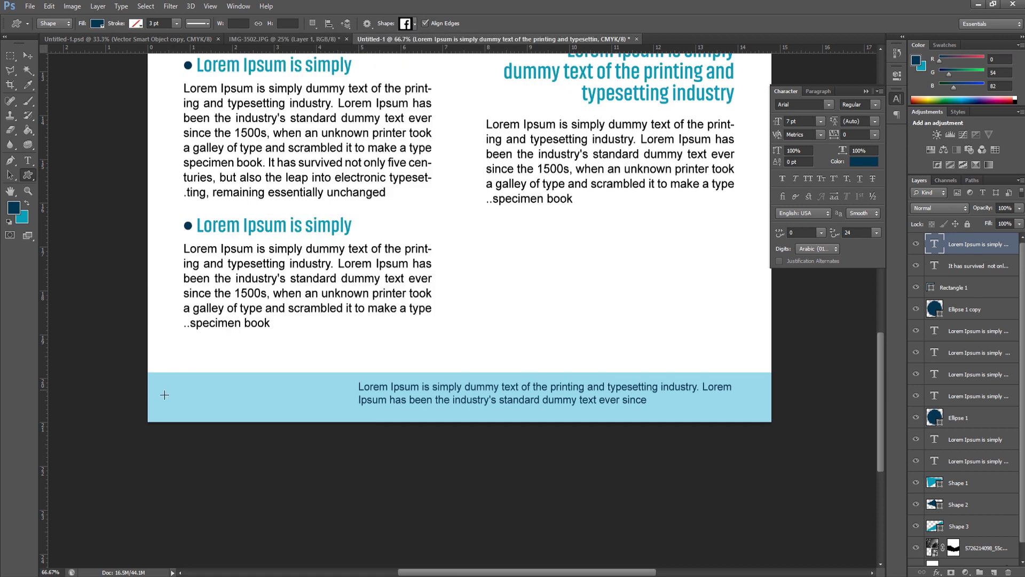
drag(181, 389, 204, 410)
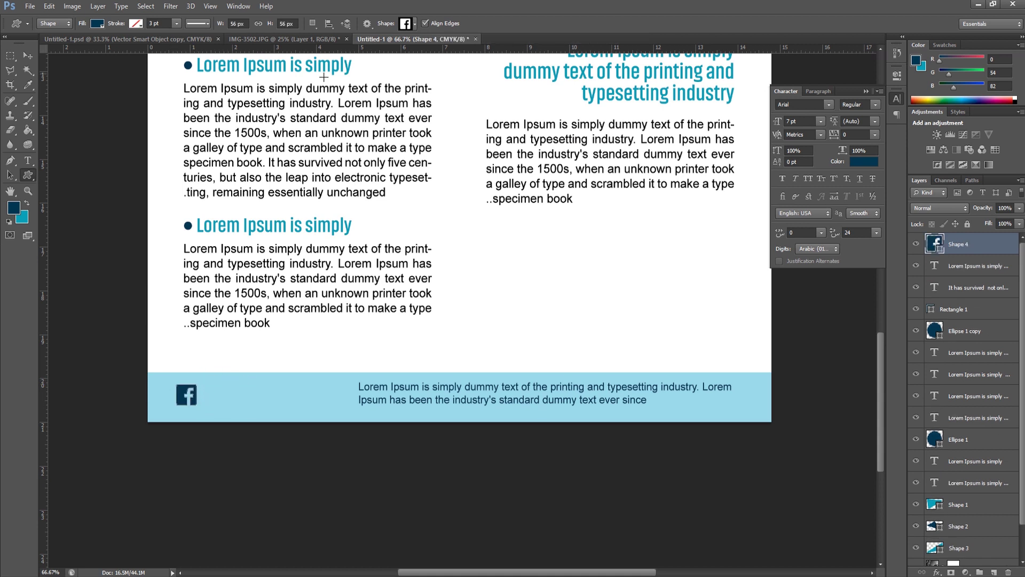
Add a horizontal guide and draw the Instagram logo beside the Facebook icon.
click(409, 24)
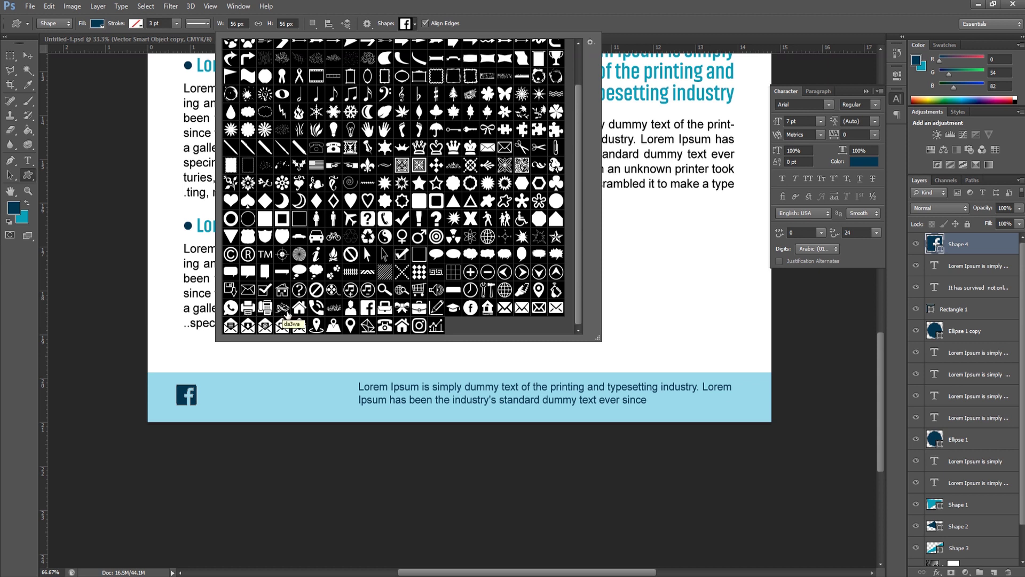
click(420, 325)
drag(161, 49, 295, 404)
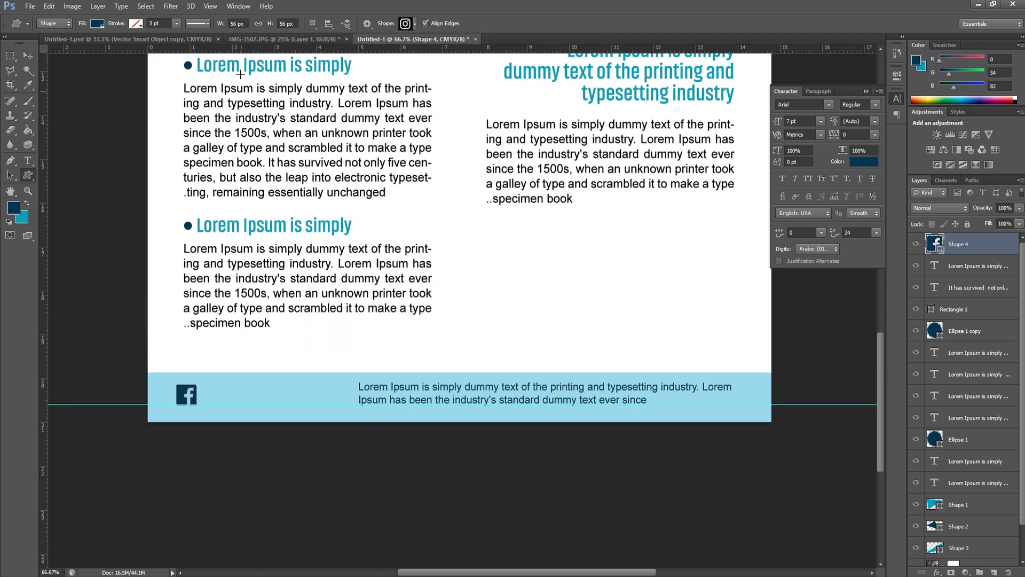
mouse_move(218, 51)
mouse_down()
mouse_move(255, 375)
mouse_move(238, 404)
mouse_up()
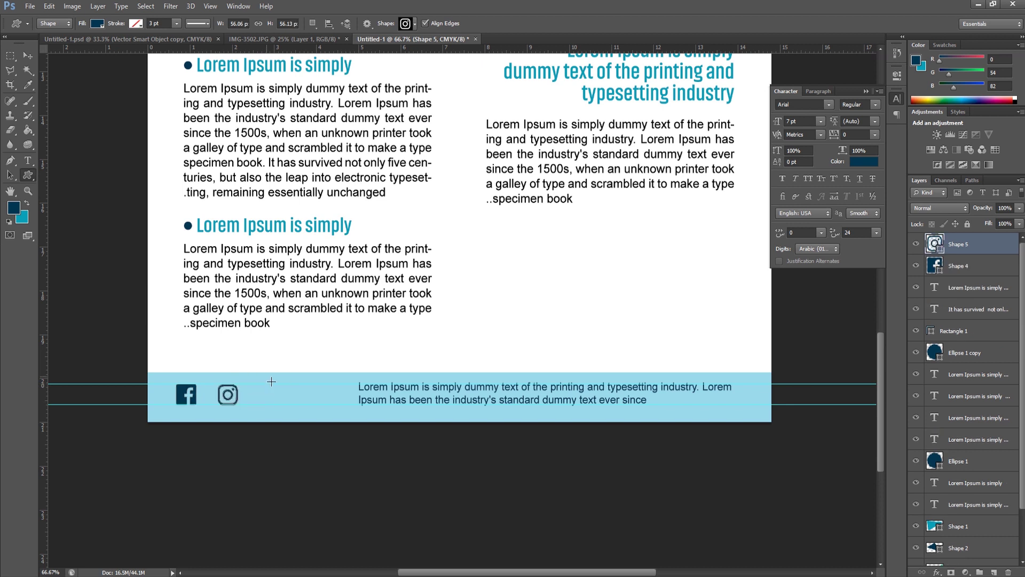
Draw the globe custom shape beside the Instagram logo.
click(405, 25)
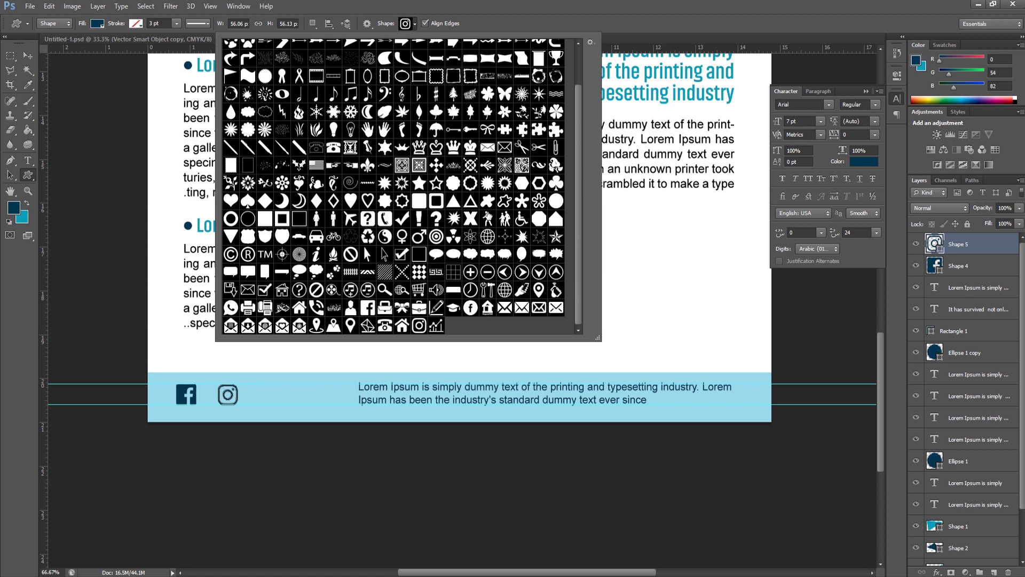
click(505, 290)
click(527, 4)
drag(260, 384, 279, 404)
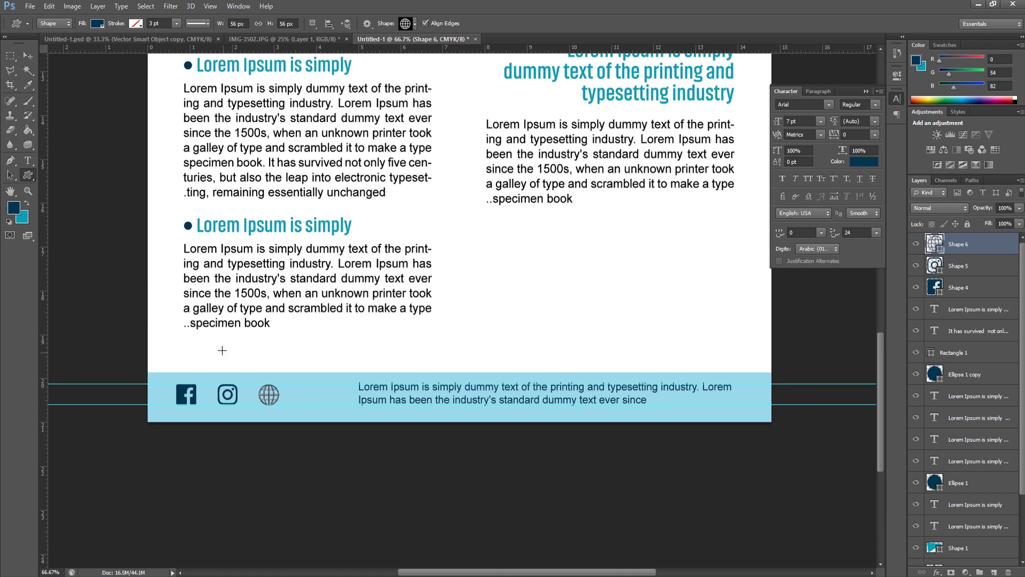
click(26, 158)
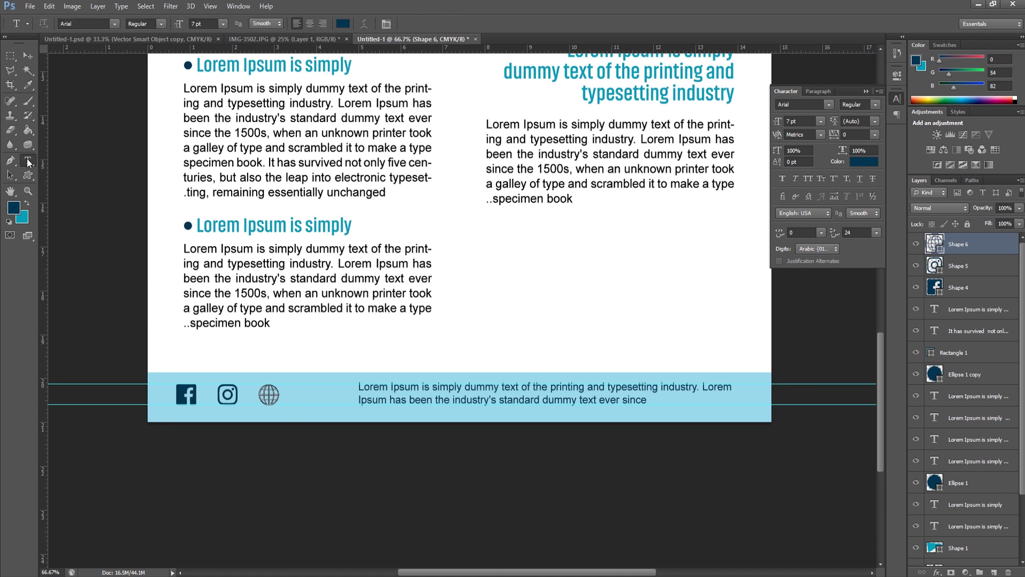
Type a 15 pt 'Contact us' heading and move it toward the right margin.
click(546, 274)
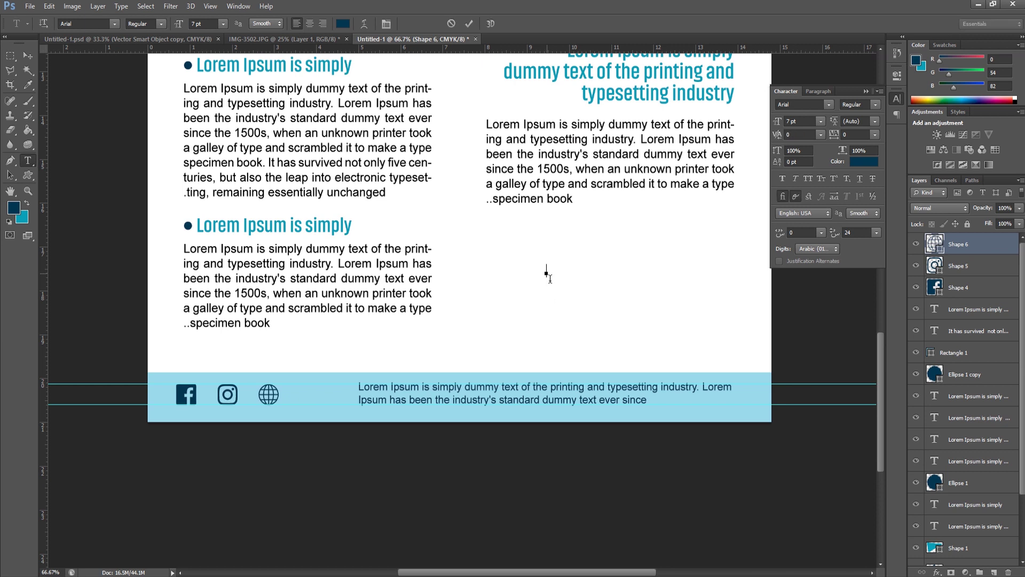
click(222, 24)
click(215, 78)
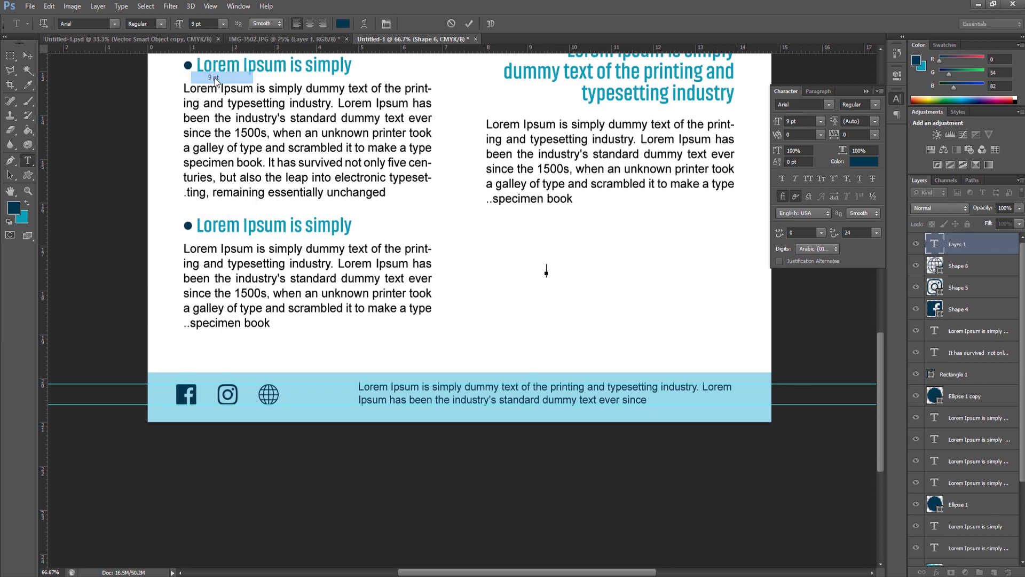
text(Contac)
text(act)
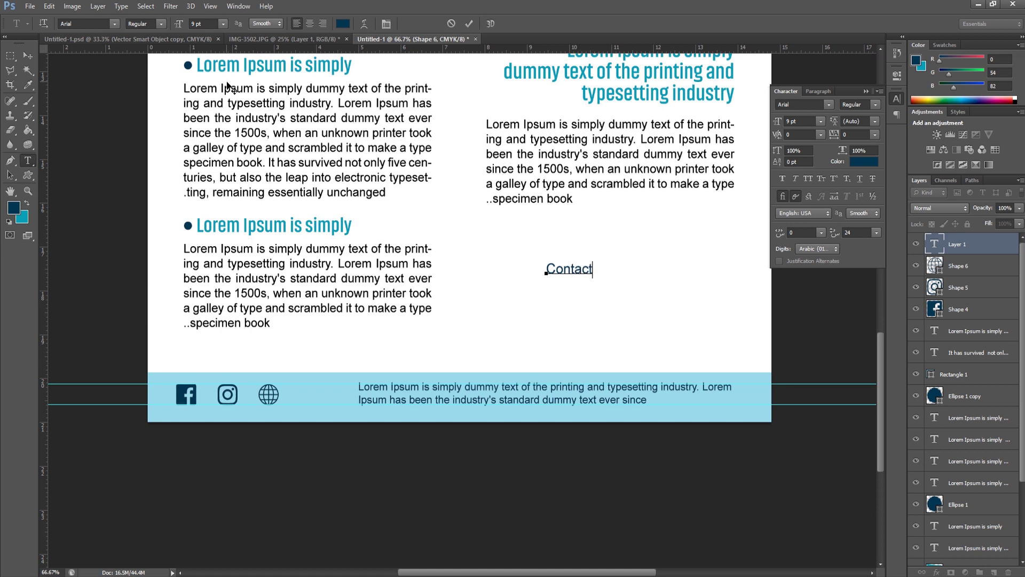
text(s)
triple_click(570, 277)
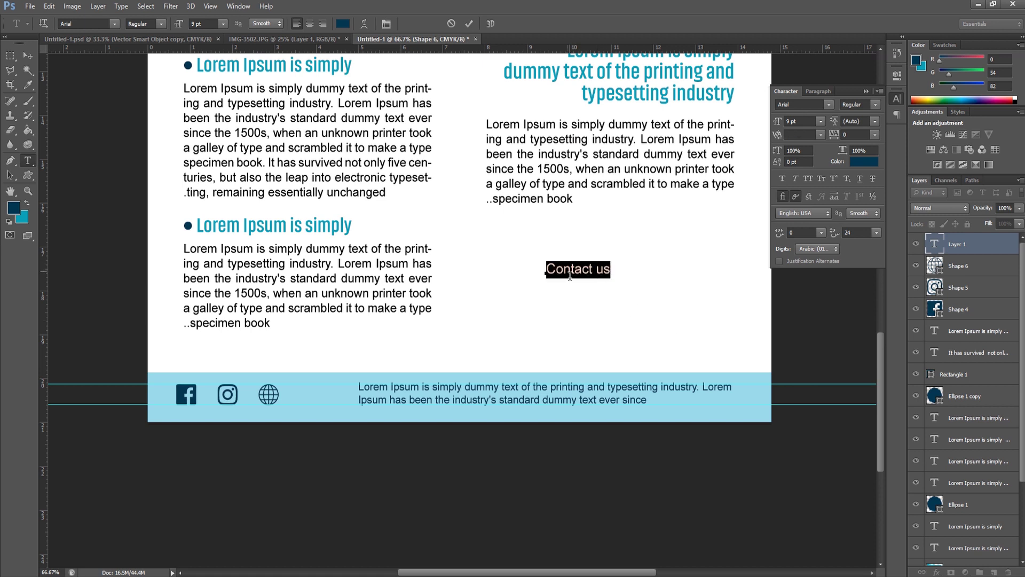
click(808, 179)
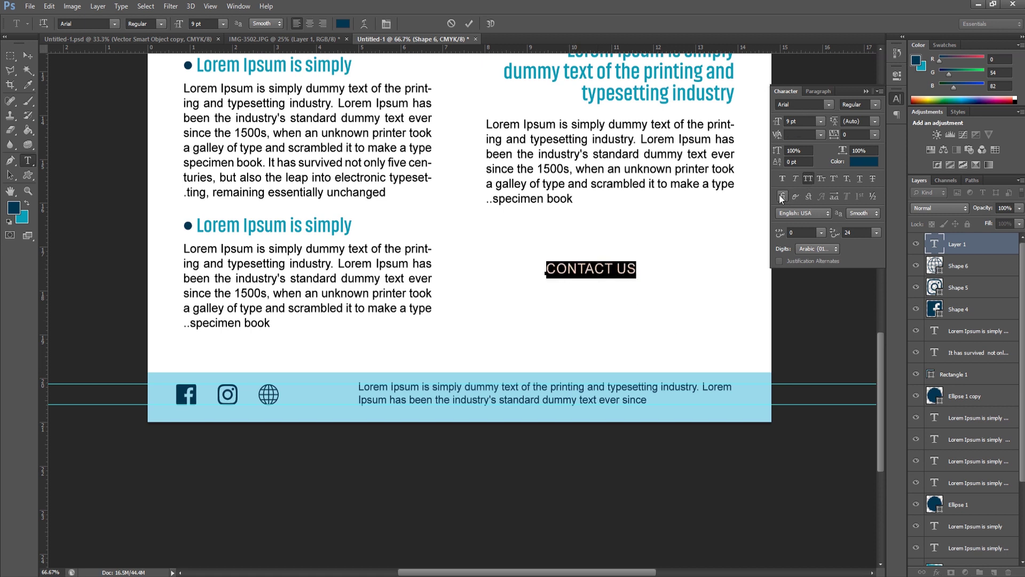
click(808, 179)
drag(780, 126, 785, 126)
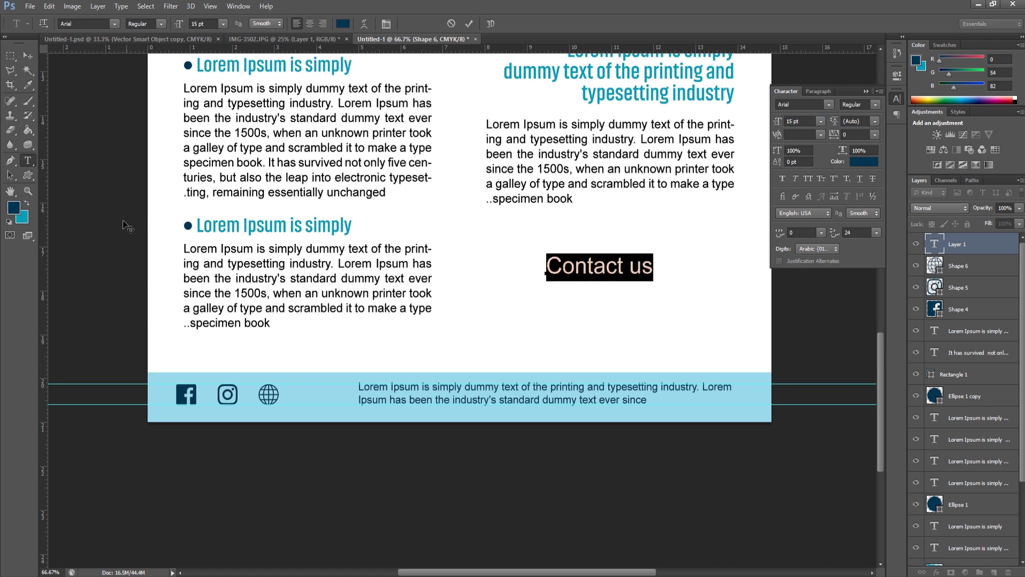
drag(583, 320, 658, 323)
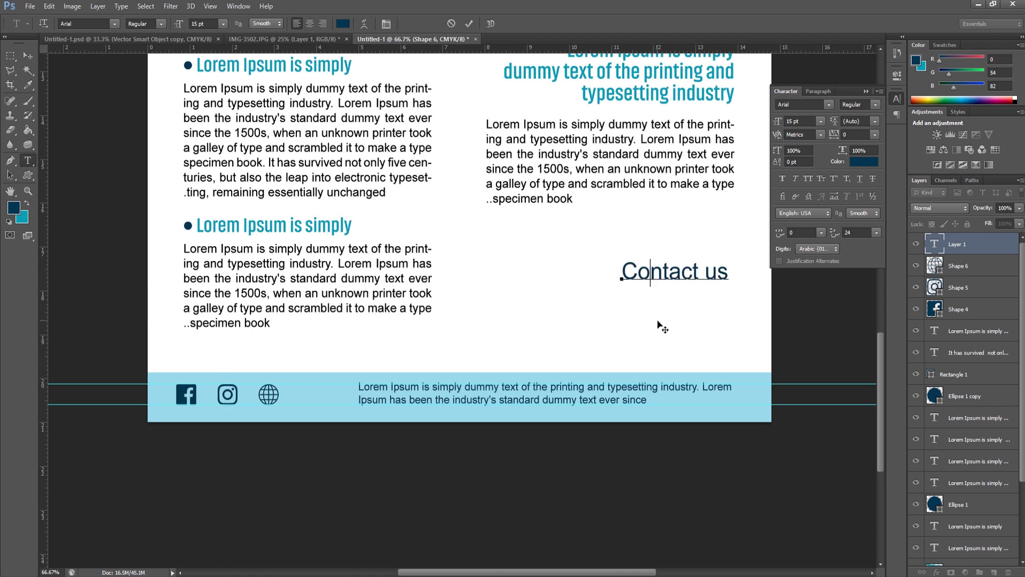
click(27, 55)
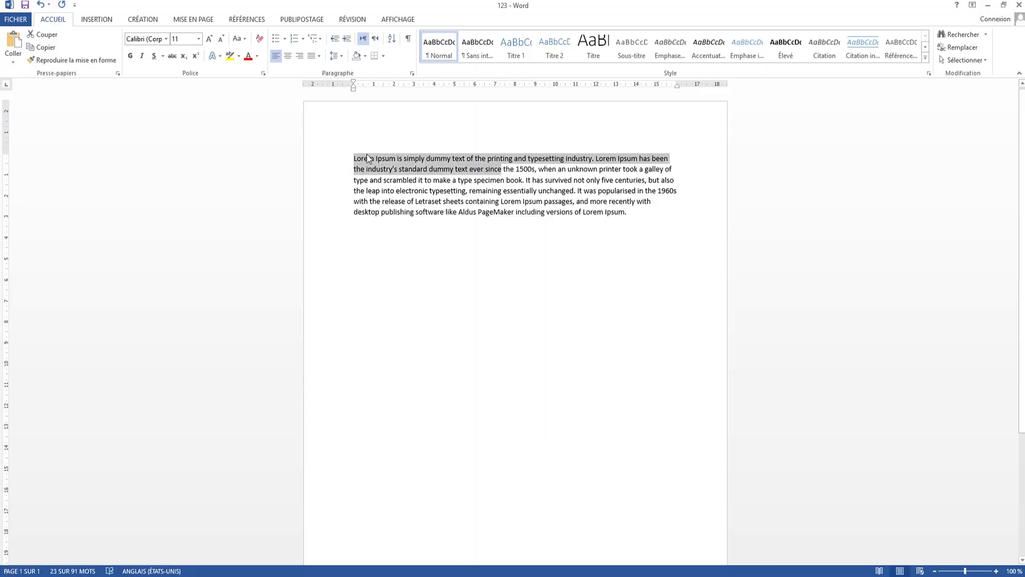
In Word, copy the sample words 'Lorem Ipsum is simply dummy'.
click(365, 158)
drag(354, 158, 452, 158)
right_click(441, 160)
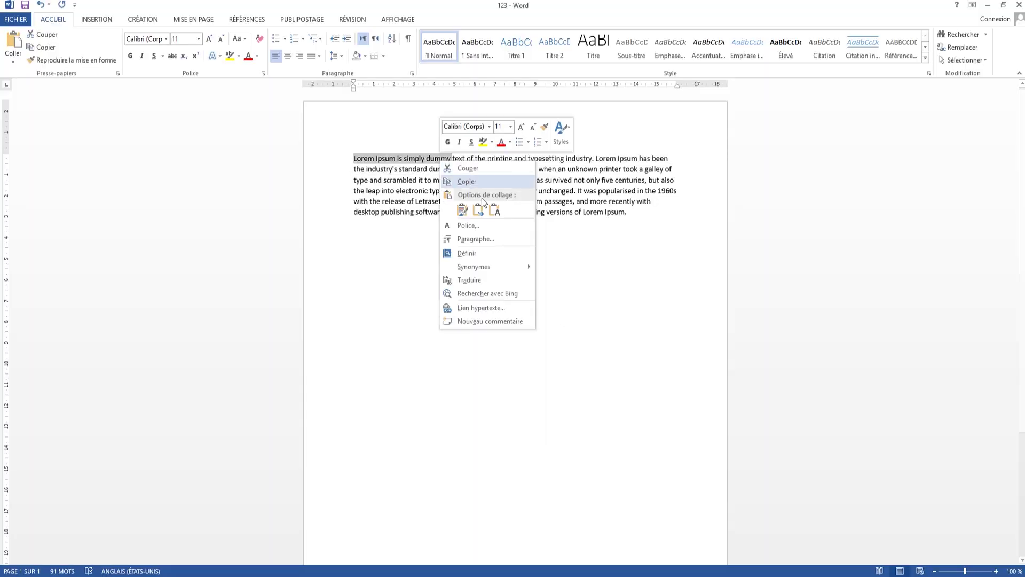
click(454, 181)
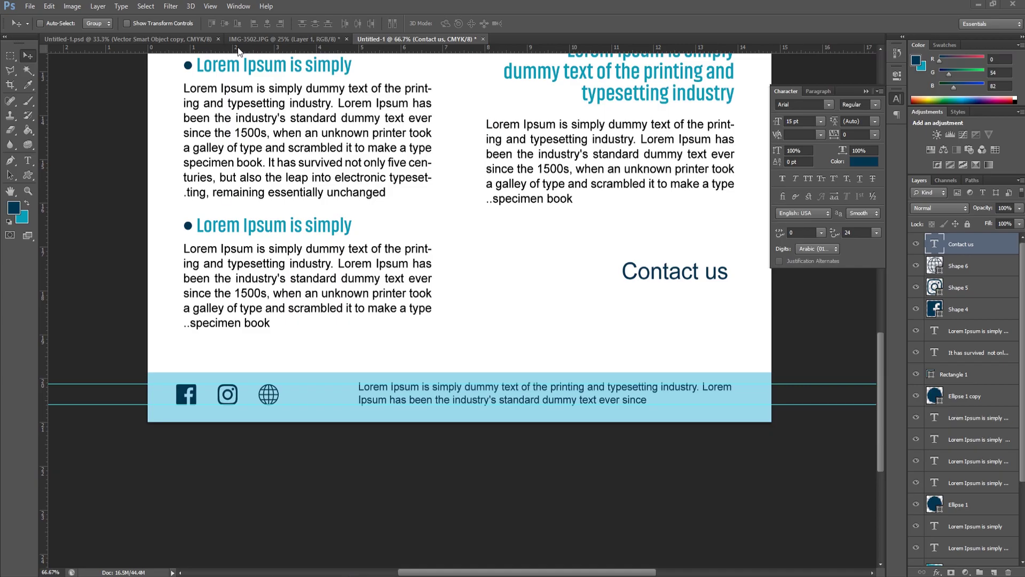
Paste the copied sample text below Contact us at 8 pt.
click(32, 167)
click(654, 302)
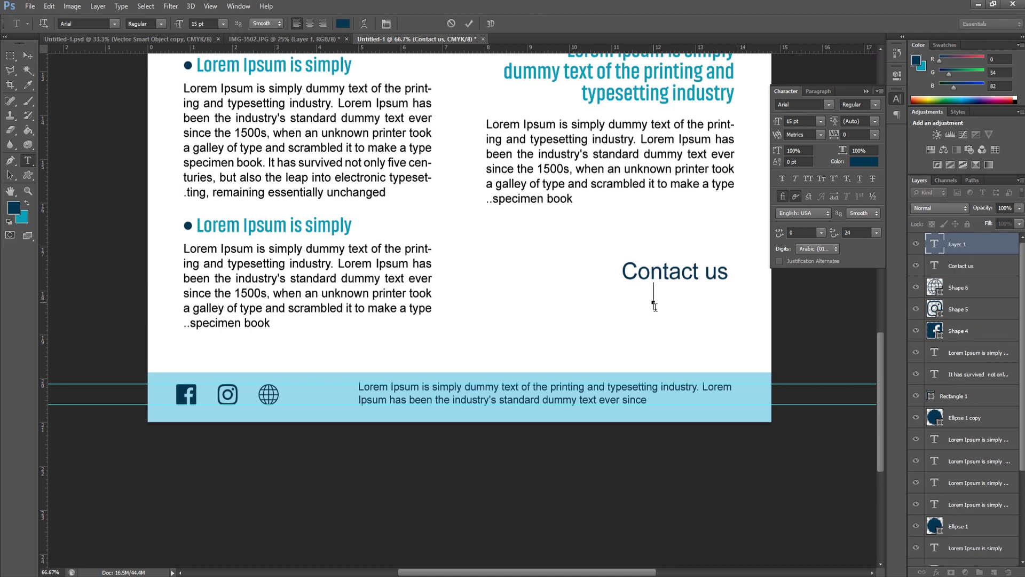
right_click(654, 302)
click(677, 353)
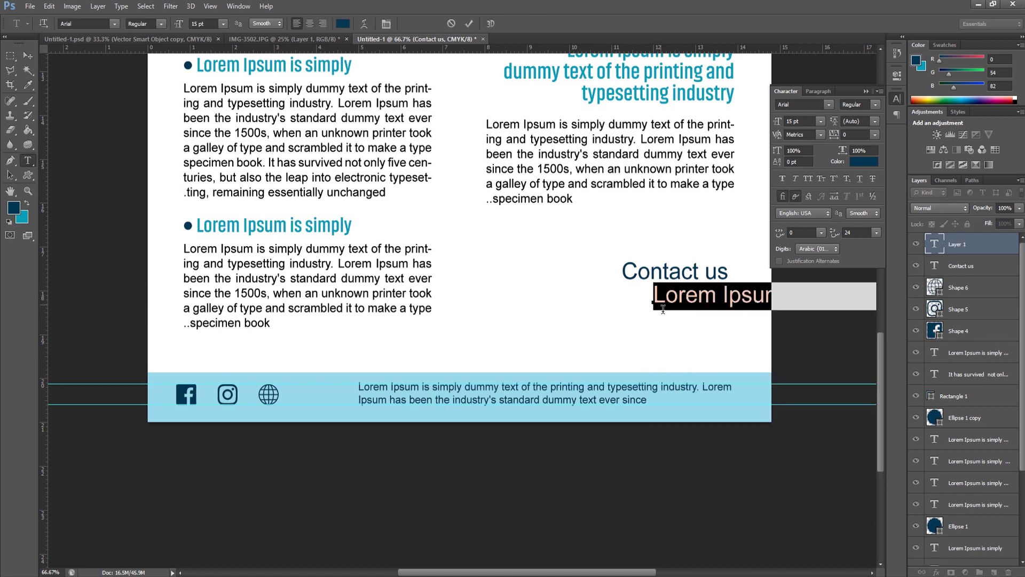
click(820, 122)
click(802, 160)
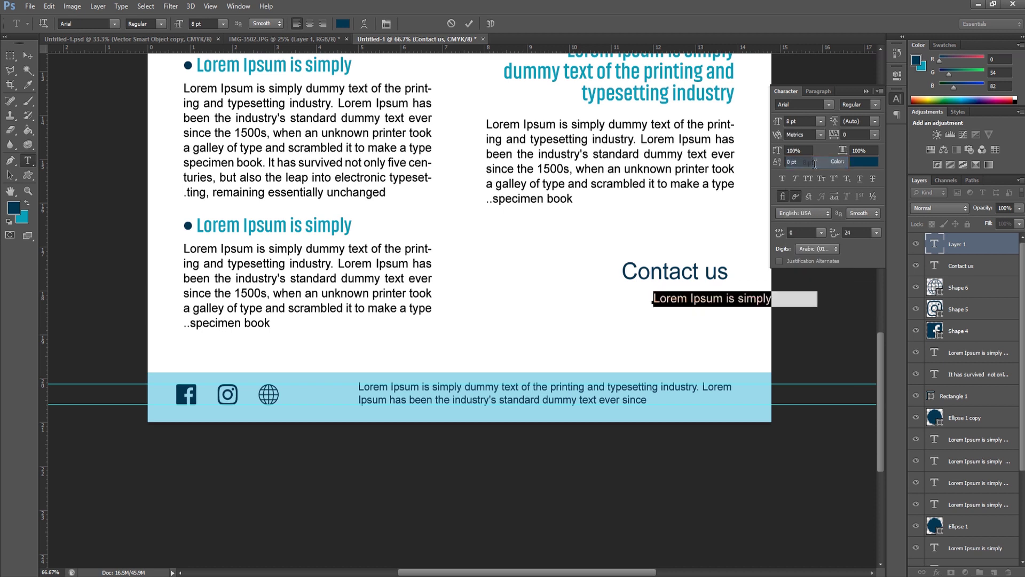
drag(674, 222, 663, 213)
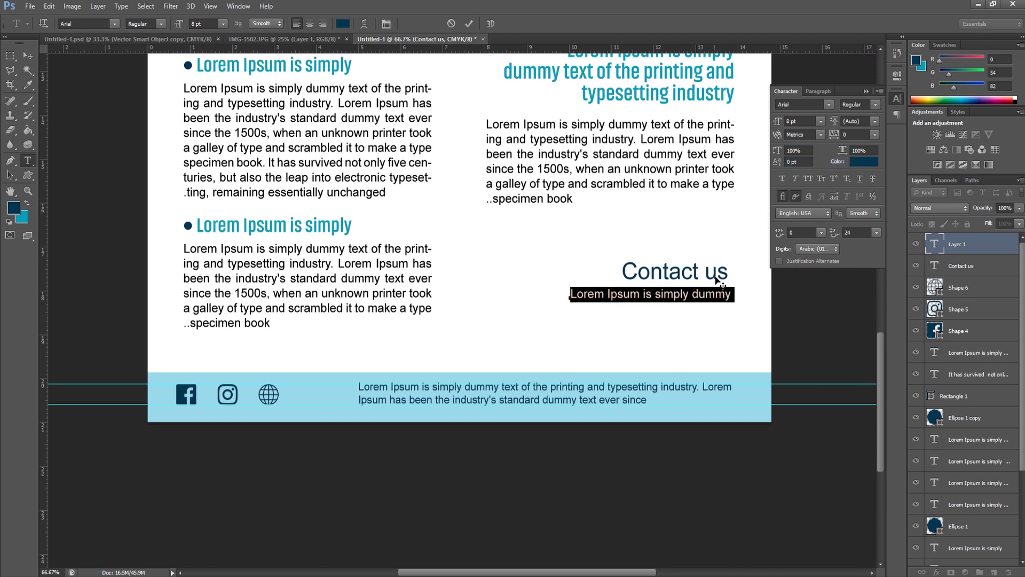
Paste a second line of sample text and trim extra words, including 'dummy'.
click(731, 298)
key(ctrl+v)
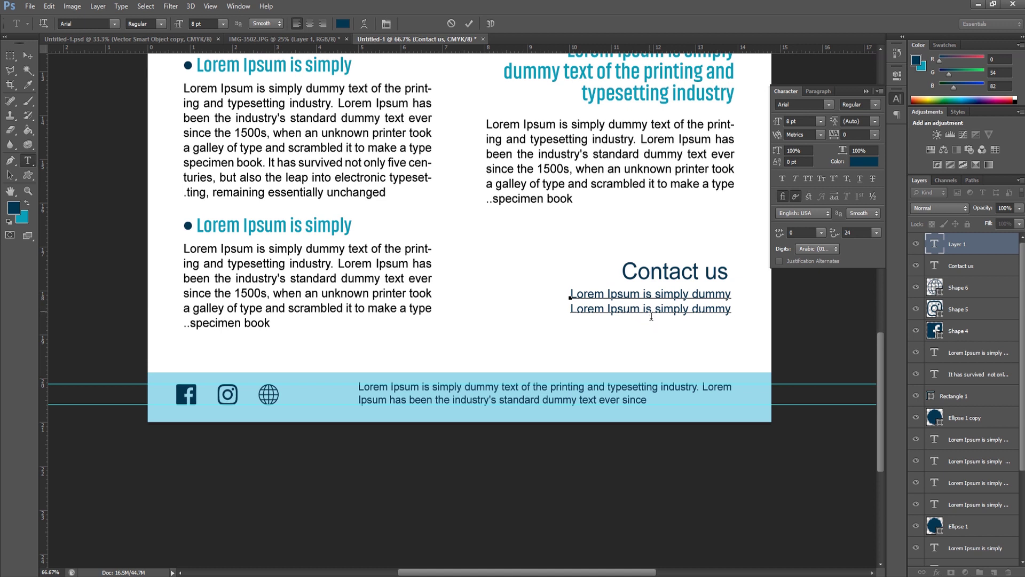
drag(651, 312, 551, 314)
key(BackSpace)
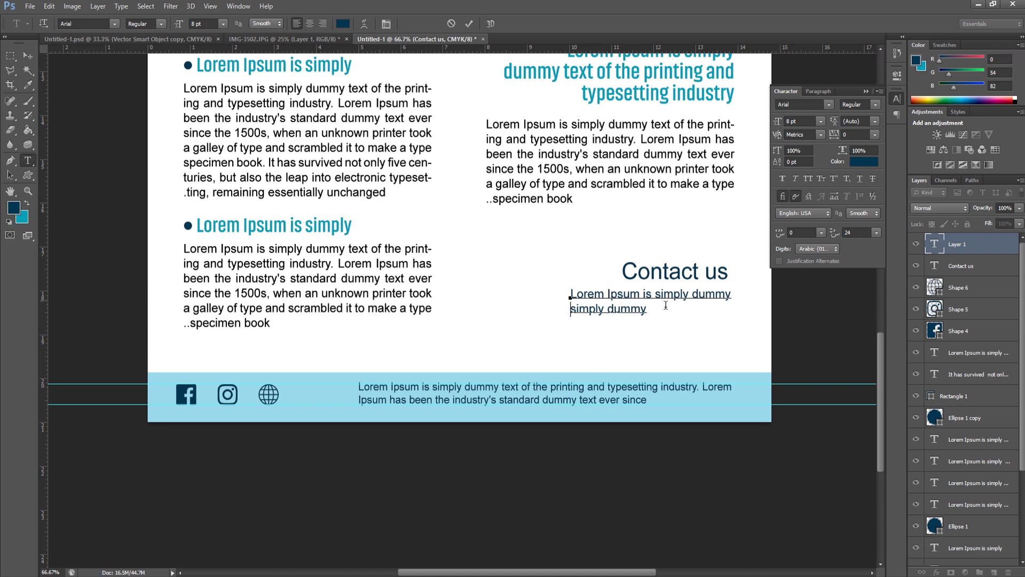
drag(694, 301, 738, 300)
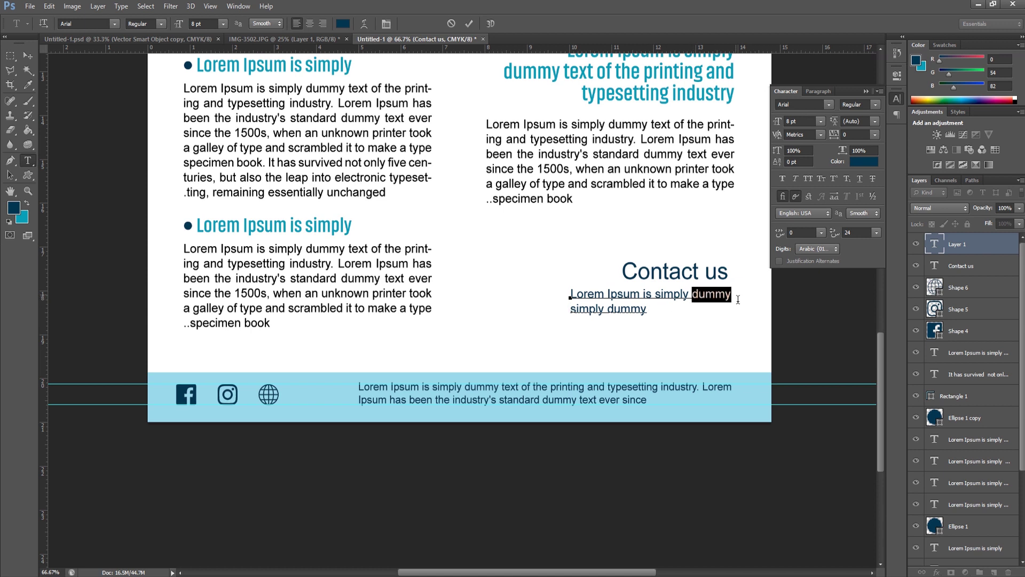
key(BackSpace)
Right-align both contact lines, nudge them left under Contact us, and commit.
double_click(696, 303)
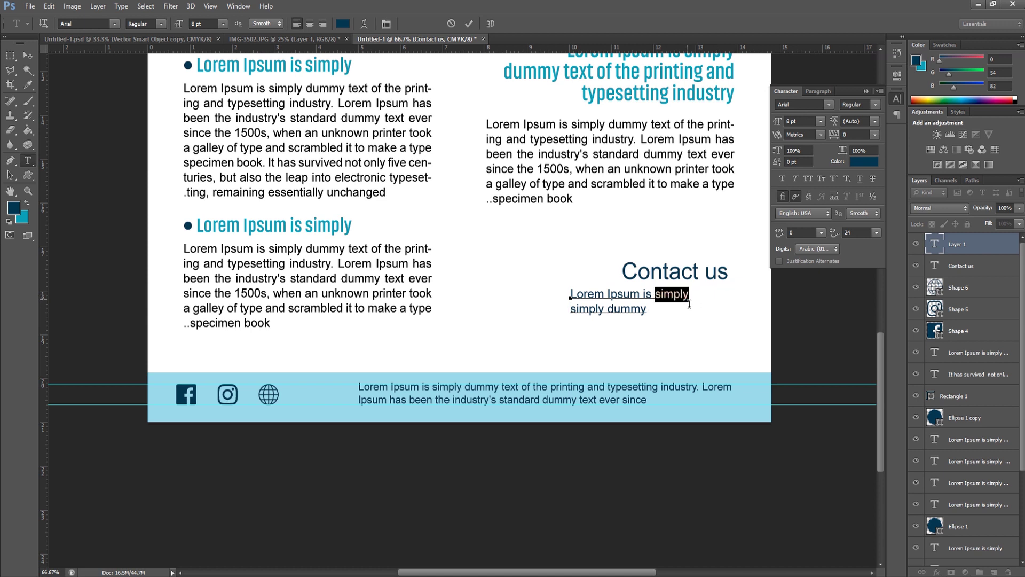
click(818, 92)
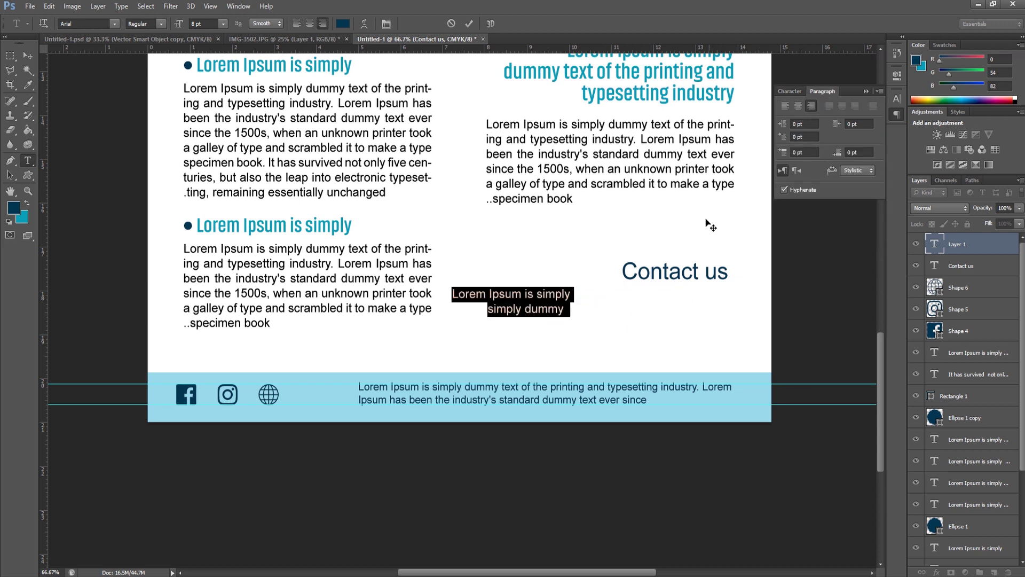
click(796, 171)
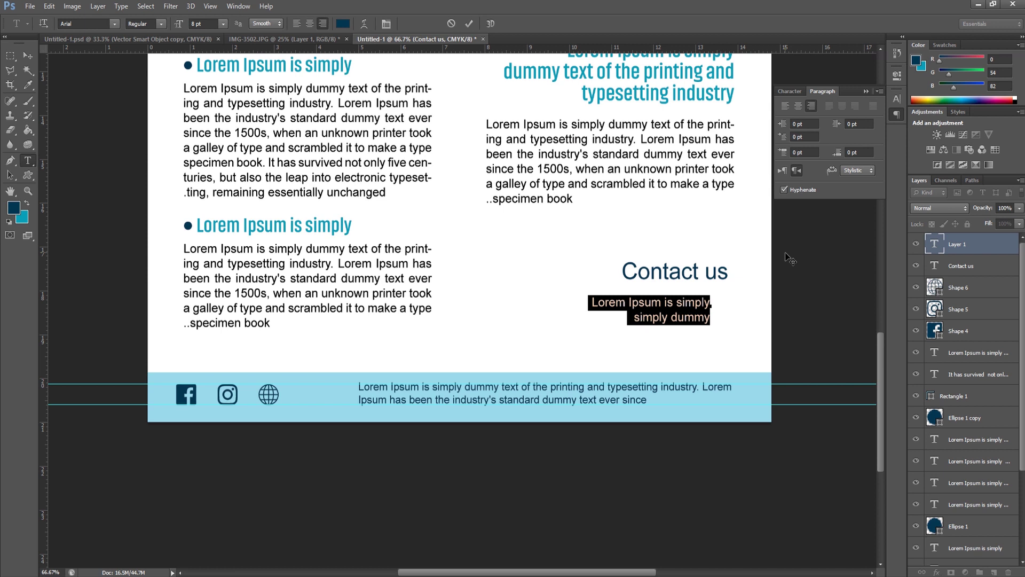
drag(796, 257, 773, 248)
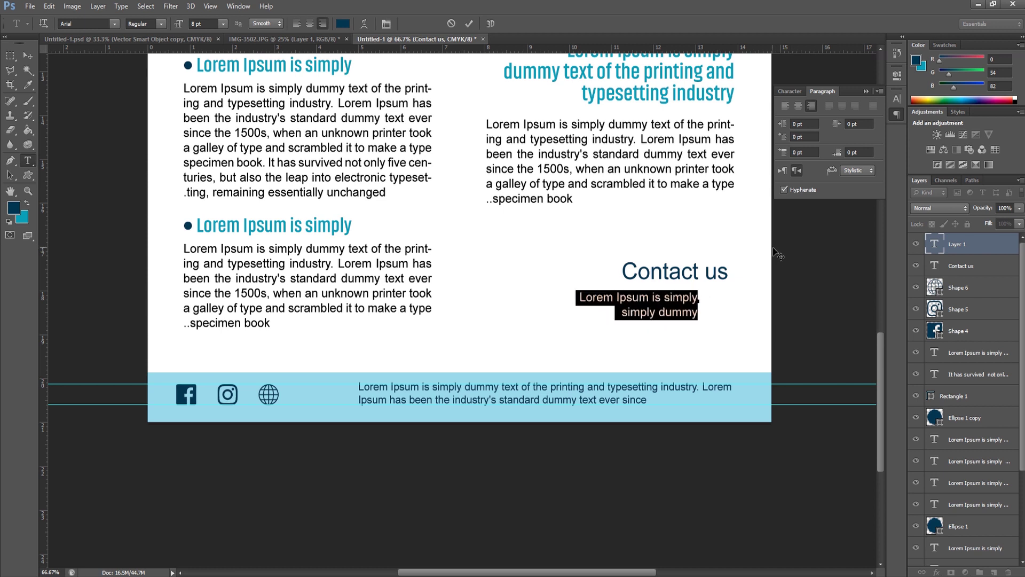
click(28, 55)
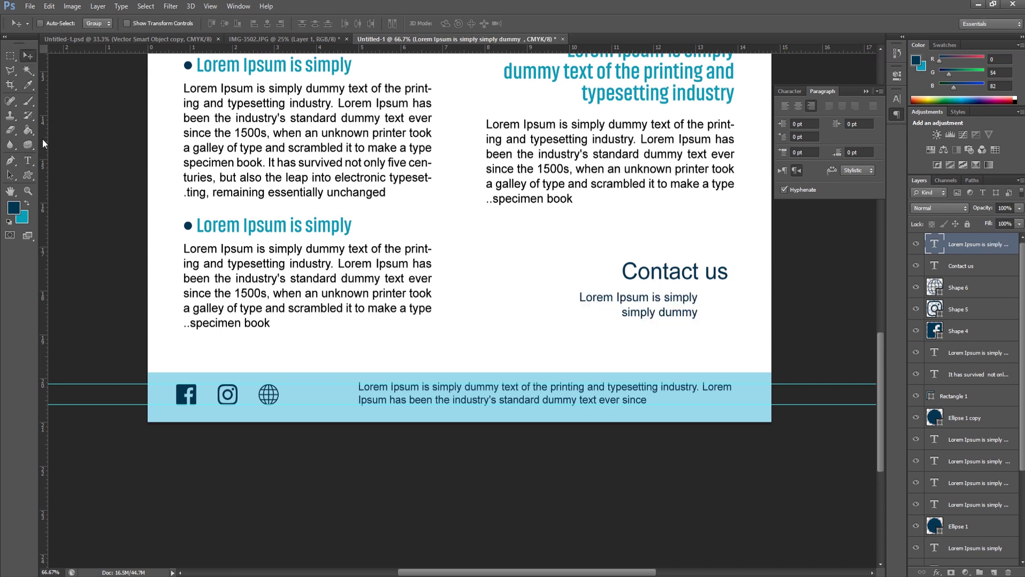
click(27, 160)
Draw a map-pin custom shape beside the contact text.
click(82, 225)
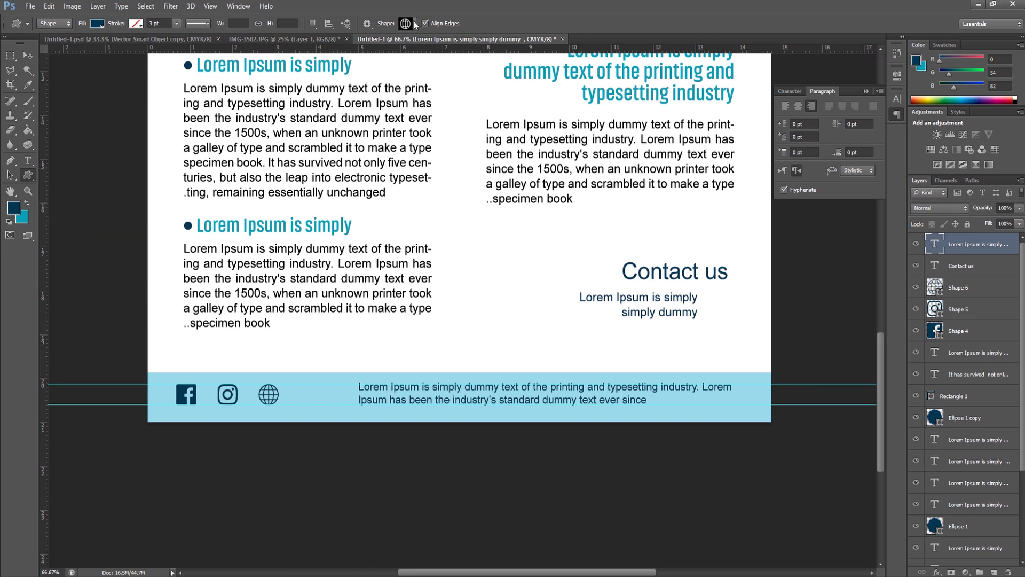
click(414, 23)
click(333, 326)
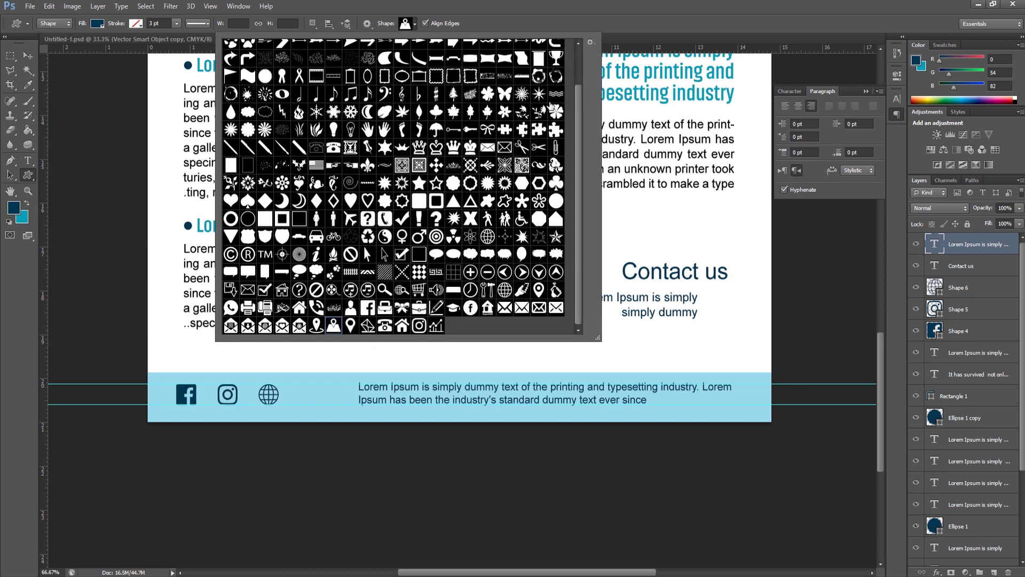
key(Return)
drag(706, 290, 738, 320)
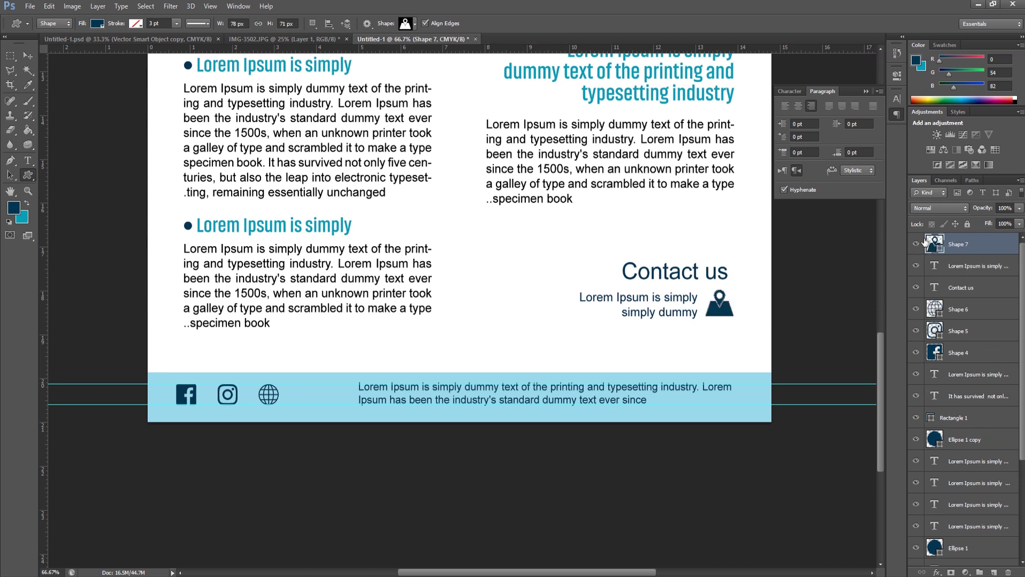
Fill the map pin with teal sampled from the heading text.
double_click(925, 243)
click(737, 406)
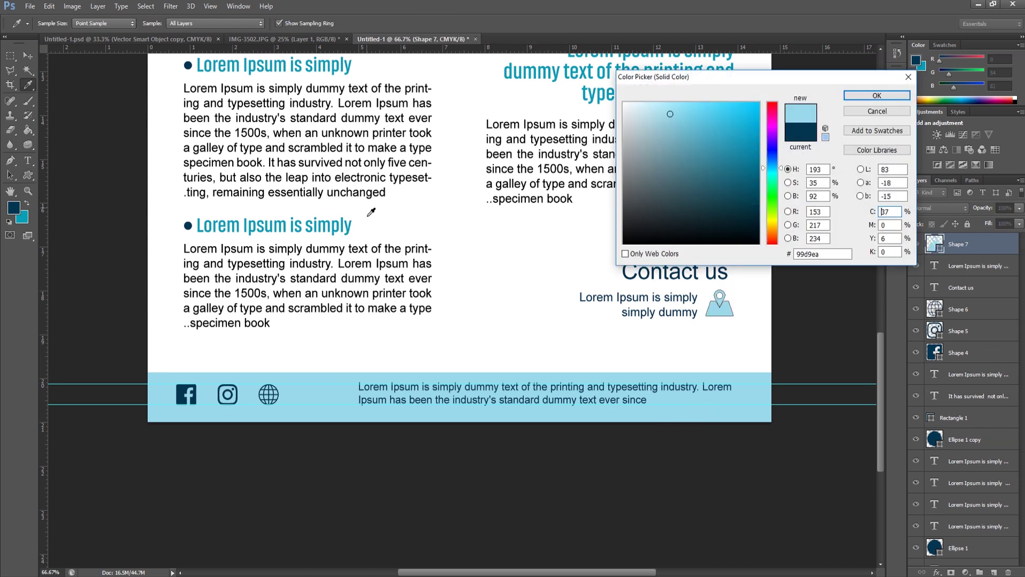
click(595, 103)
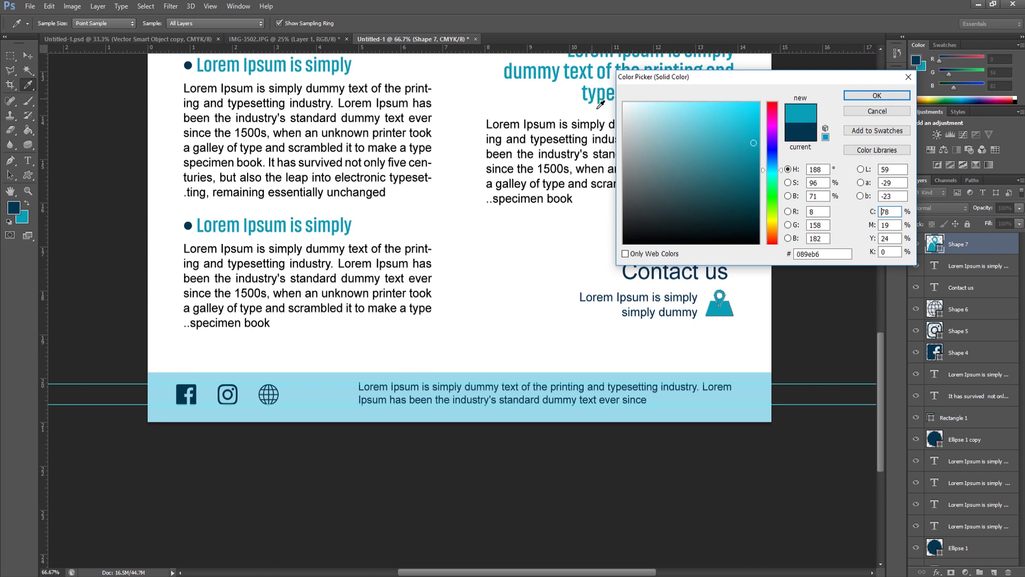
click(877, 95)
click(931, 273)
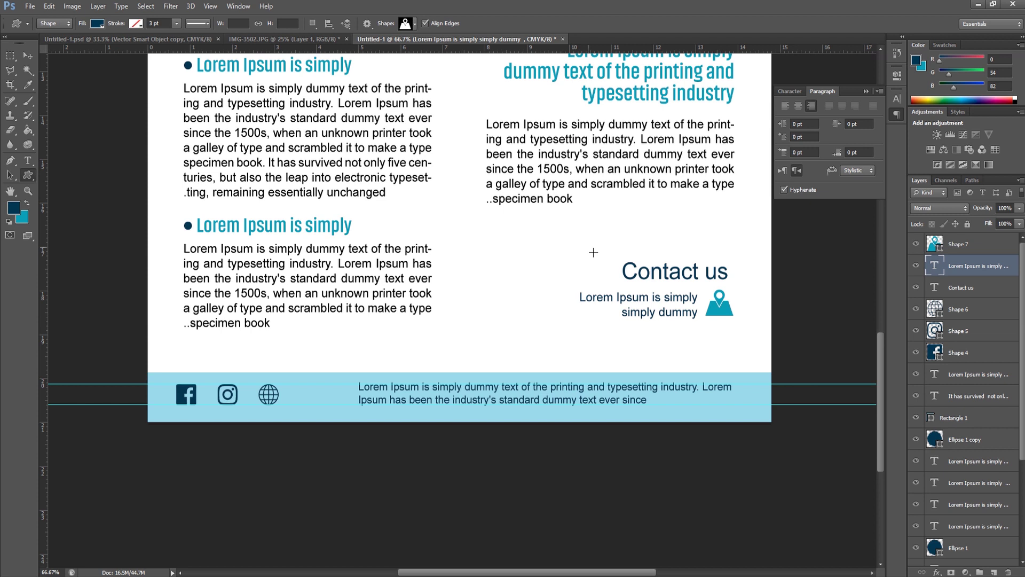
Fit the flyer on screen and shift the three footer social icons right.
scroll(593, 252, up, 2)
scroll(592, 283, up, 2)
scroll(590, 313, up, 2)
scroll(453, 196, up, 2)
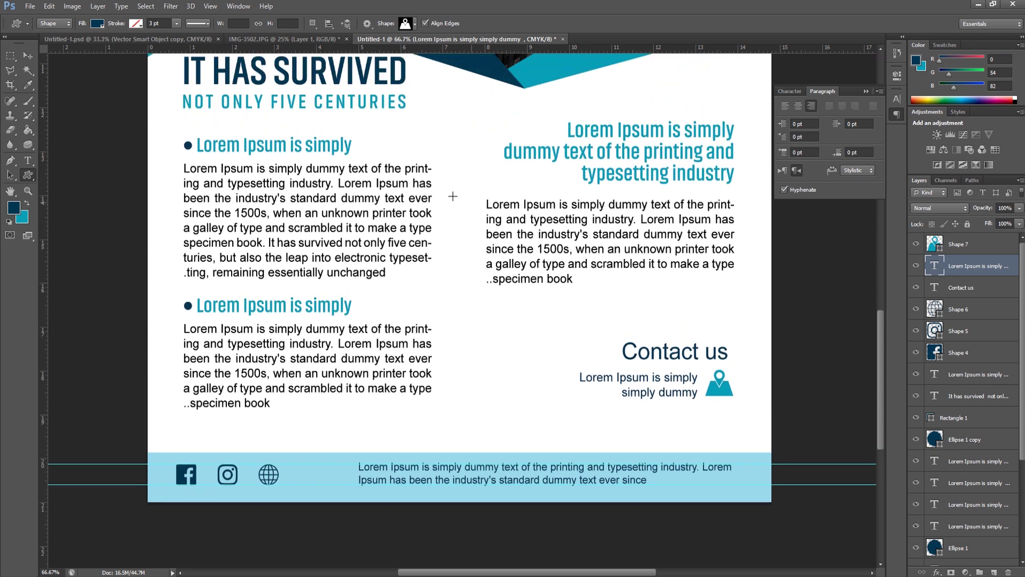
click(221, 6)
click(292, 103)
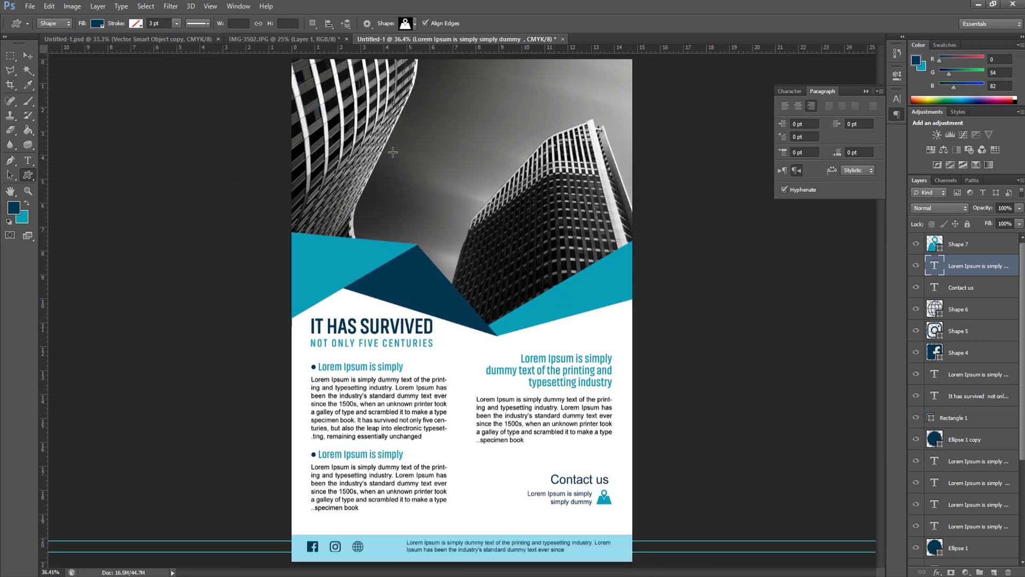
click(974, 317)
shift+click(967, 354)
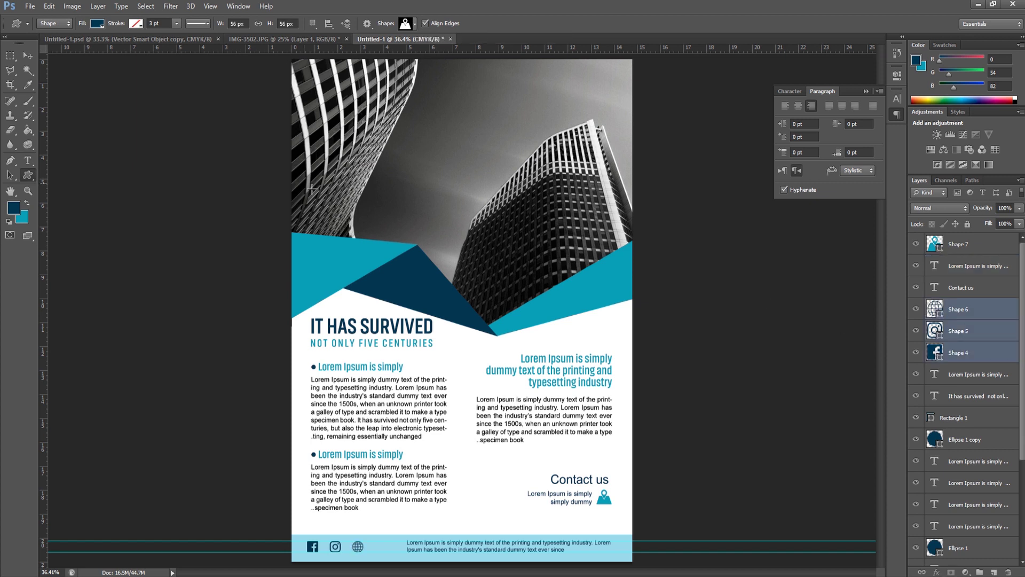
click(28, 55)
drag(374, 400, 397, 397)
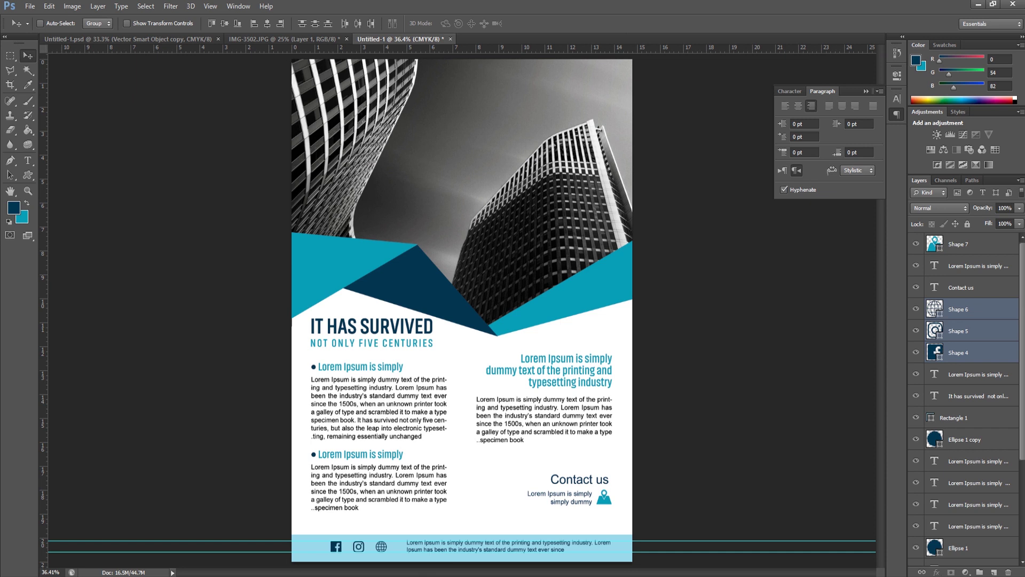
Open CC-logo-no-strap-cmyk.png and convert its layer to a Smart Object.
click(504, 40)
right_click(980, 249)
click(887, 218)
drag(532, 254, 381, 50)
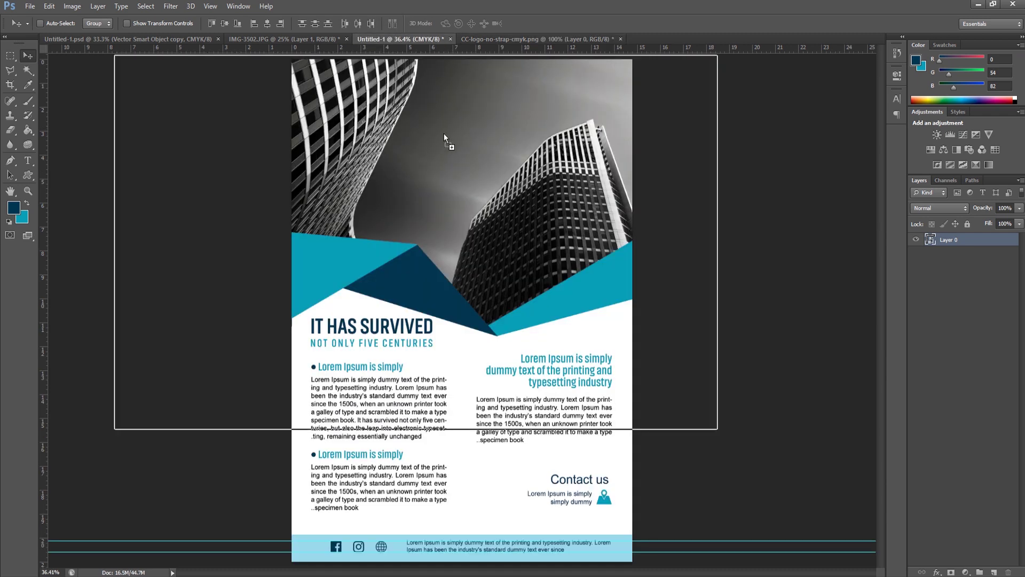
Place the CORPORATE CITIZENSHIP logo in the flyer and scale it down top-left.
drag(381, 51, 467, 176)
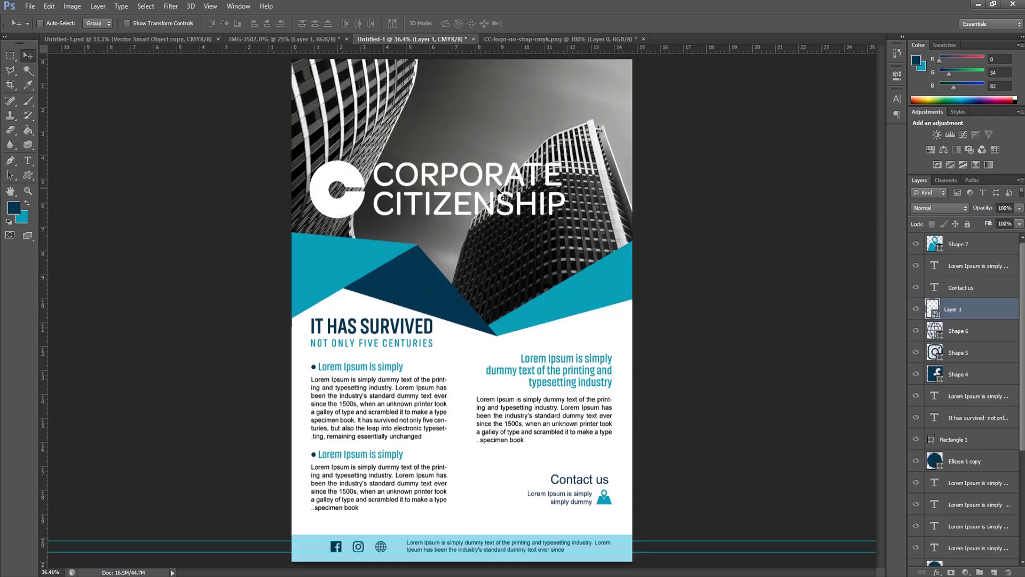
key(ctrl+t)
mouse_move(565, 218)
mouse_down()
mouse_move(464, 185)
mouse_move(431, 186)
mouse_move(429, 91)
mouse_up()
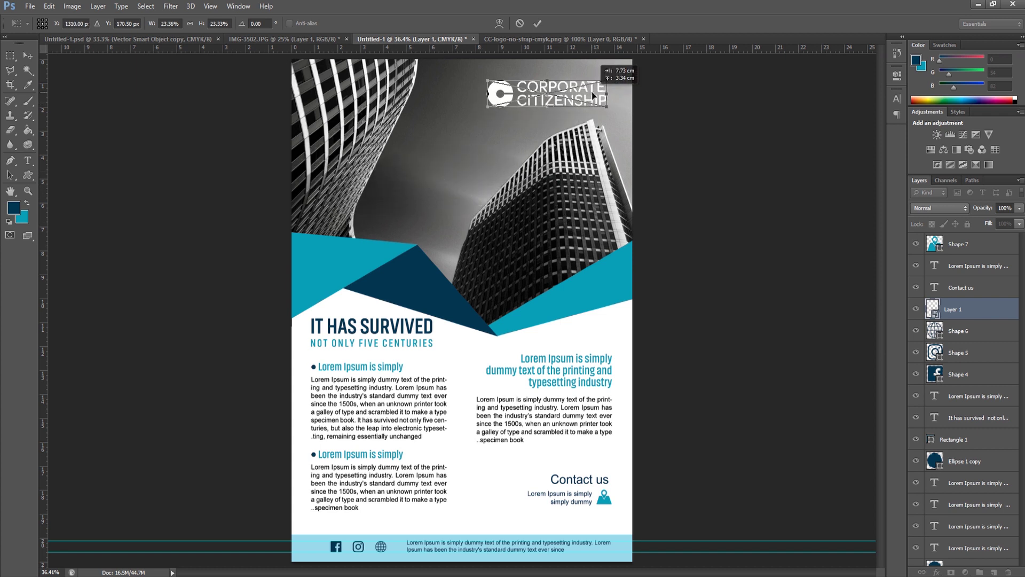
key(Return)
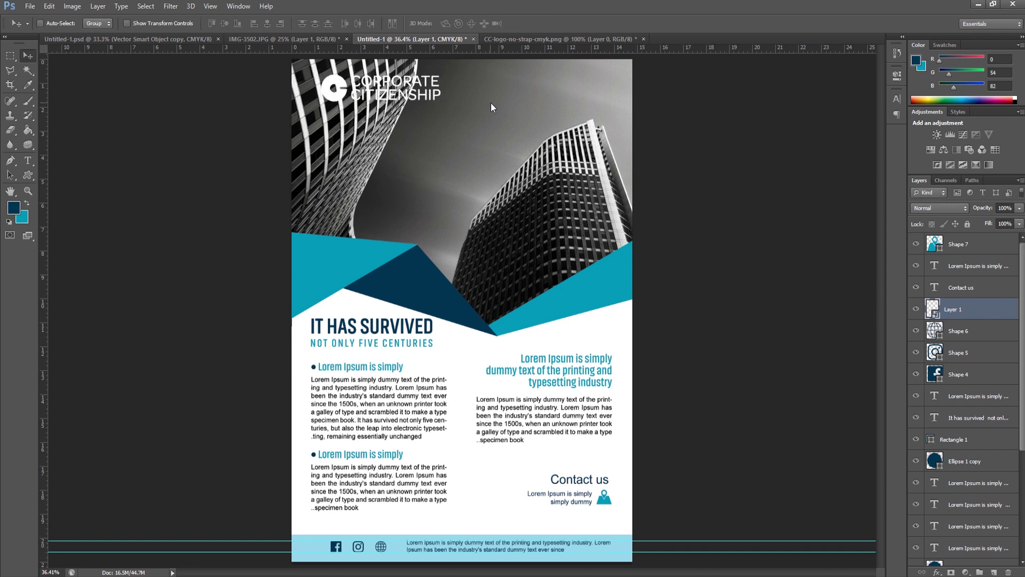
Flip the skyscraper photo horizontally.
ctrl+click(502, 110)
key(ctrl+t)
right_click(514, 125)
click(560, 295)
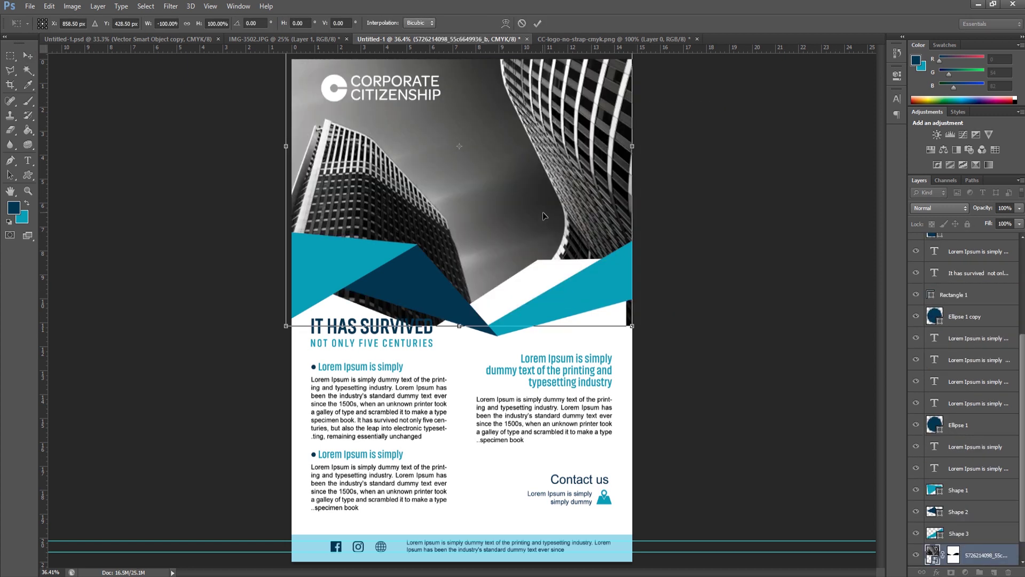
Apply the flip, replace the photo's layer mask, and outline the area below the angled shapes.
key(Return)
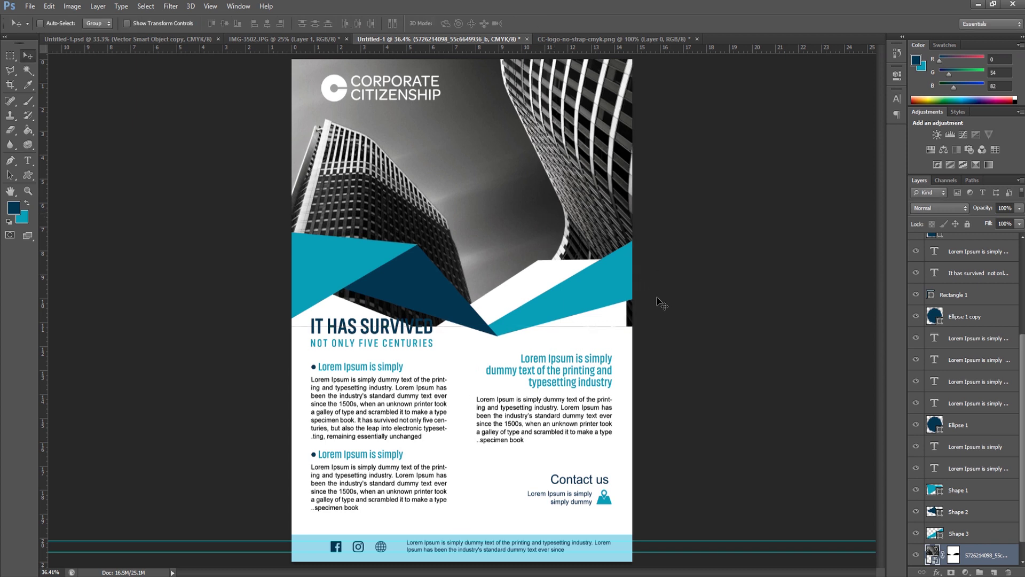
drag(953, 555, 1008, 572)
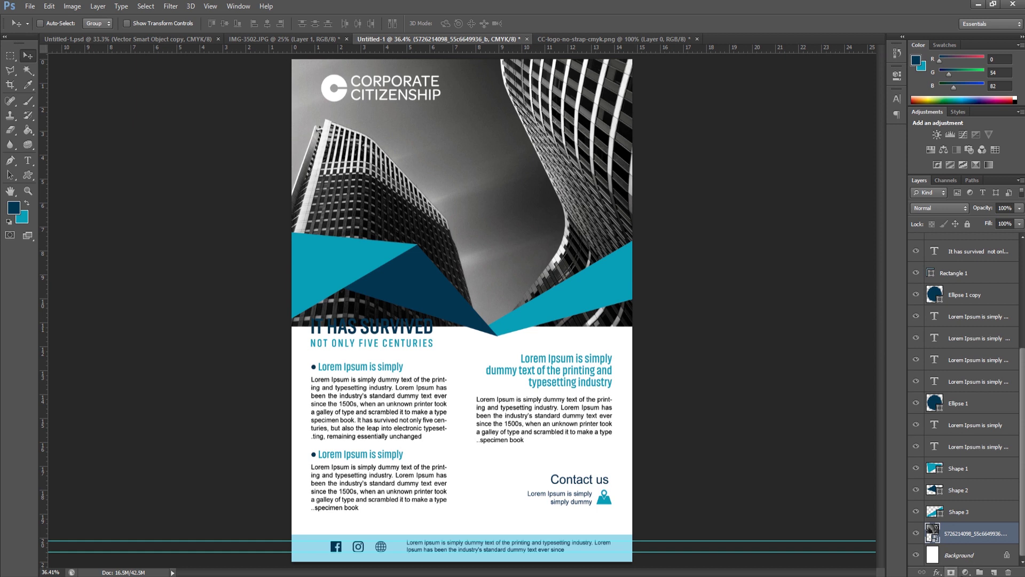
click(951, 572)
click(9, 70)
click(278, 278)
click(379, 264)
click(495, 335)
click(653, 267)
click(663, 360)
click(477, 411)
double_click(238, 392)
Fill the outlined mask area black to hide the photo below the shapes.
key(g)
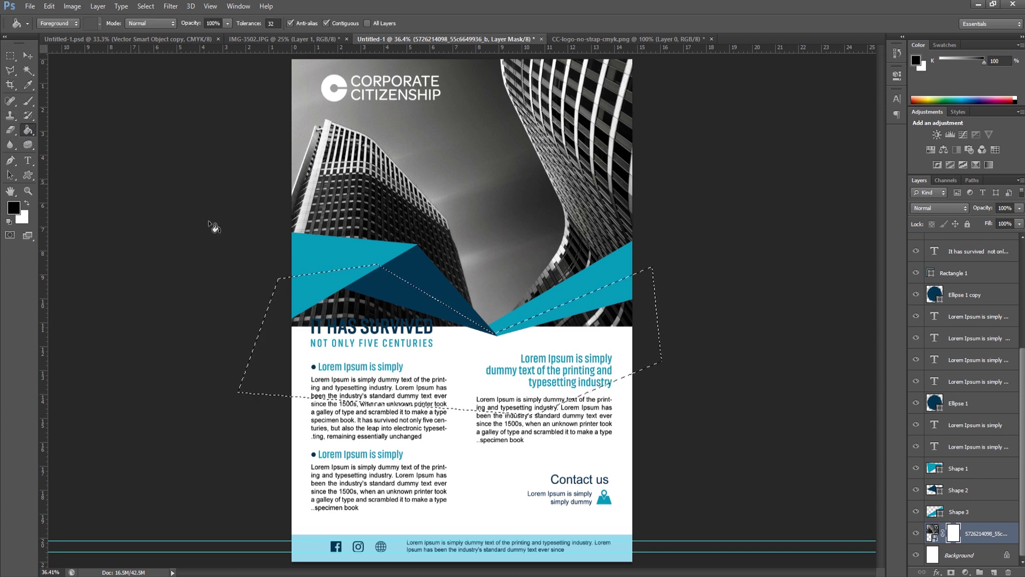
click(322, 281)
key(ctrl+d)
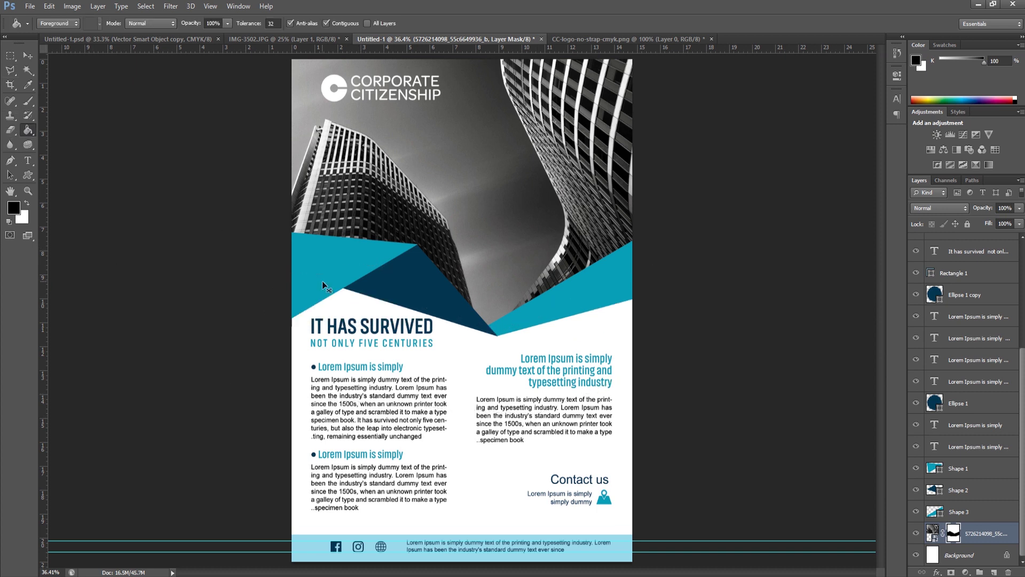
click(28, 56)
Shrink the CORPORATE CITIZENSHIP logo slightly and clear the cyan guides.
right_click(339, 94)
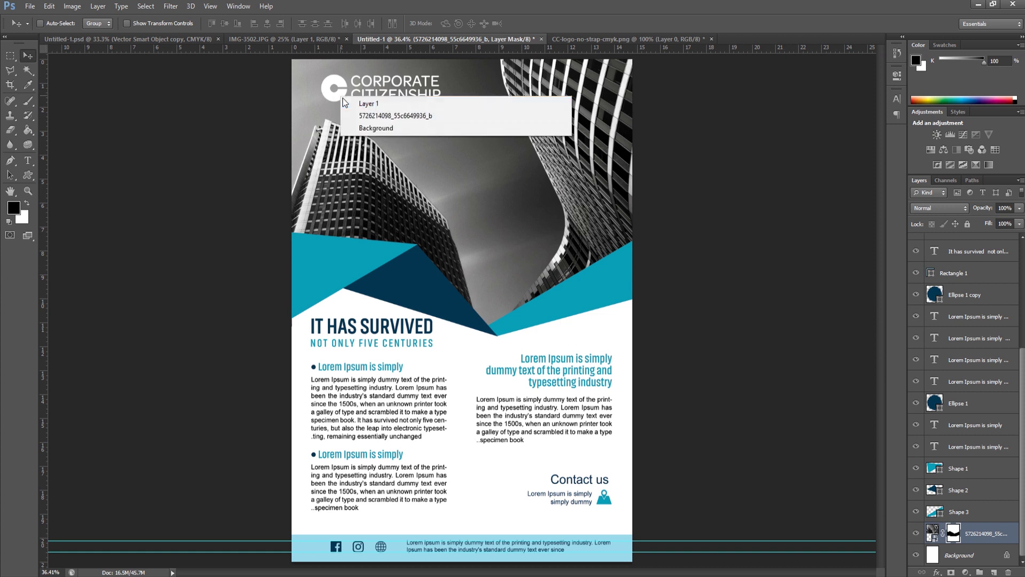
click(383, 100)
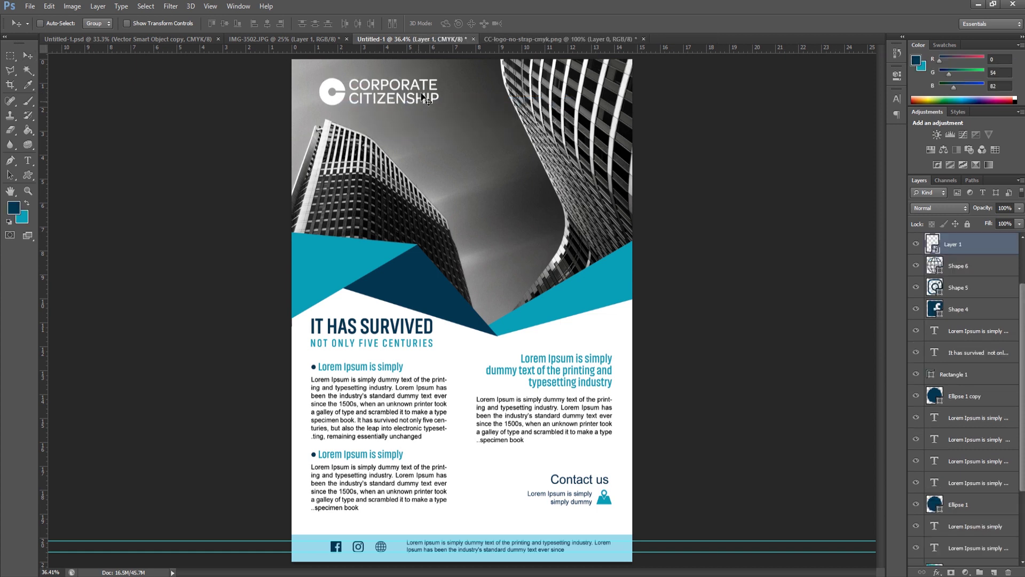
key(ctrl+t)
drag(441, 75, 395, 105)
key(Return)
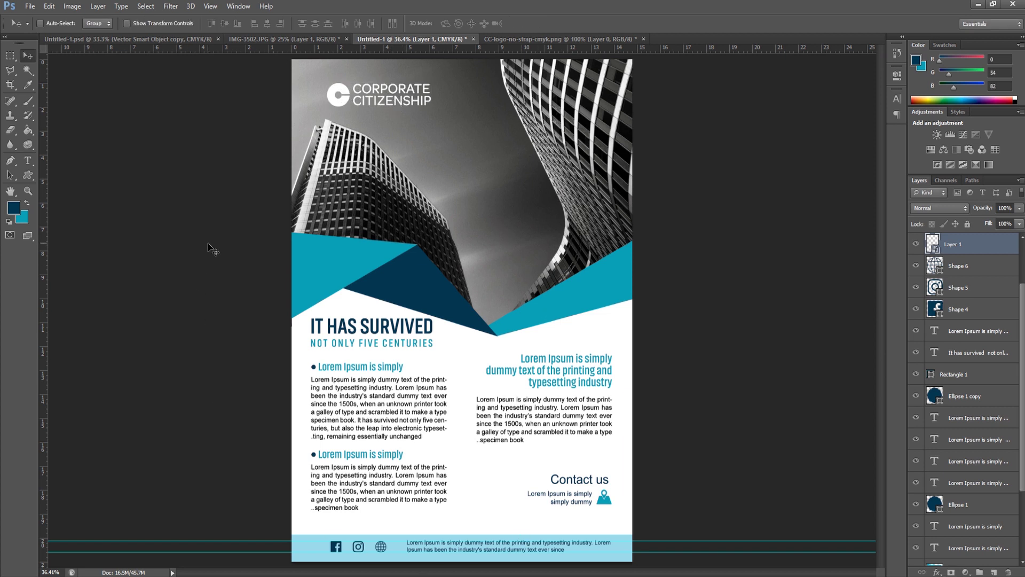
click(210, 5)
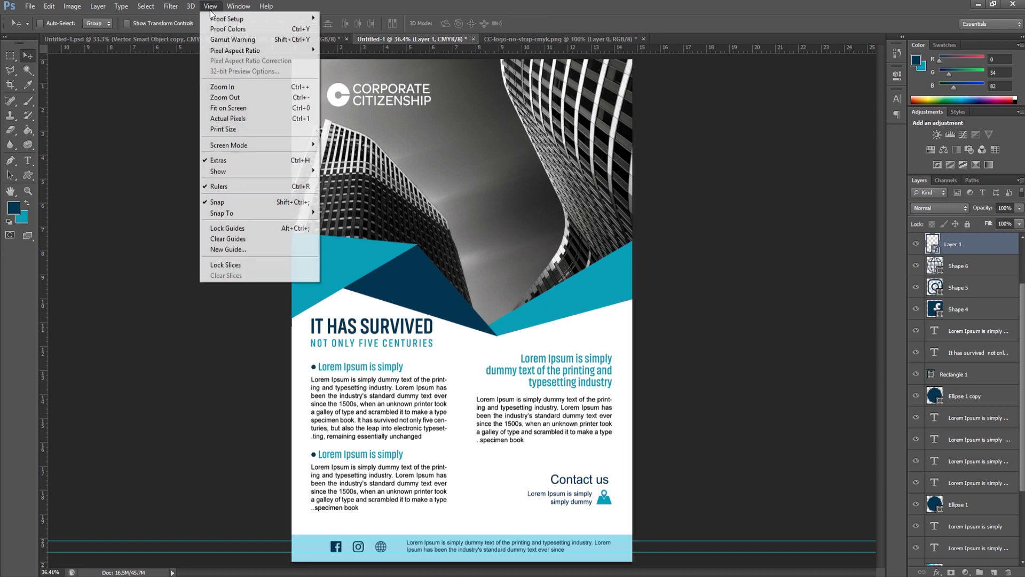
click(224, 239)
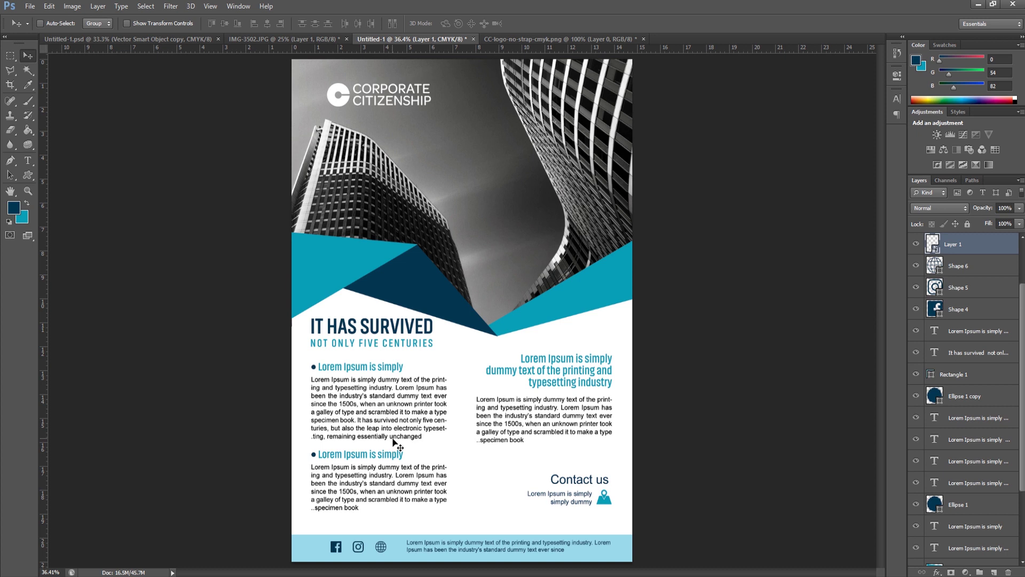